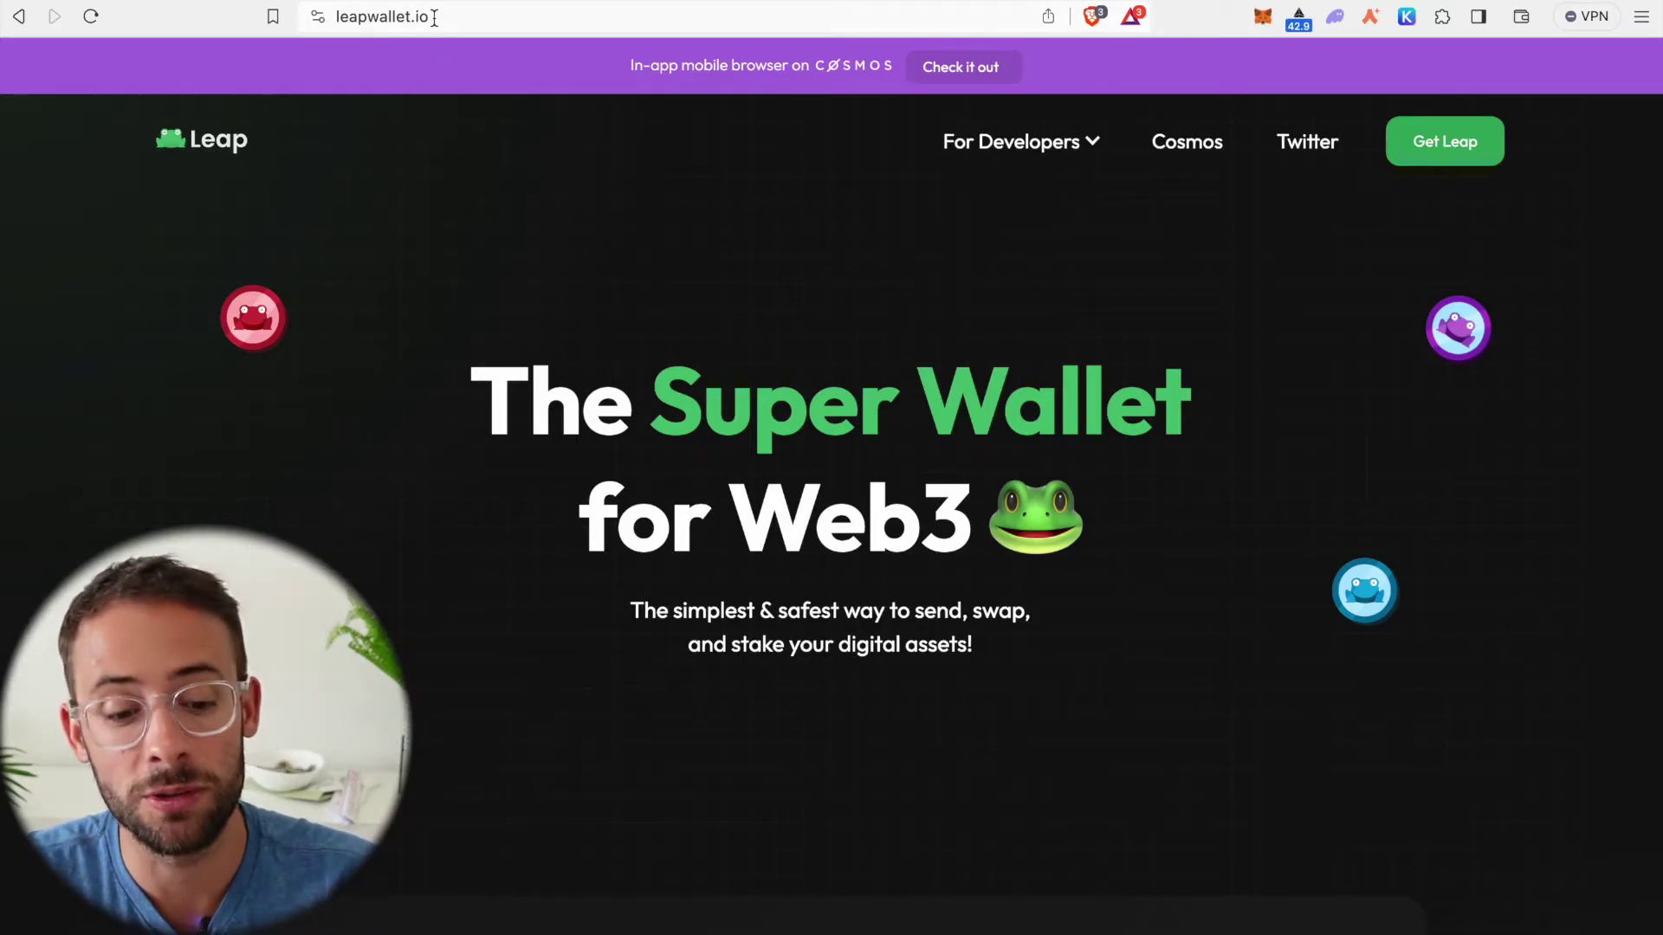
- Use Get Leap on leapwallet.io to reach the page listing Chrome, Edge, Brave and mobile downloads
left_click(1468, 145)
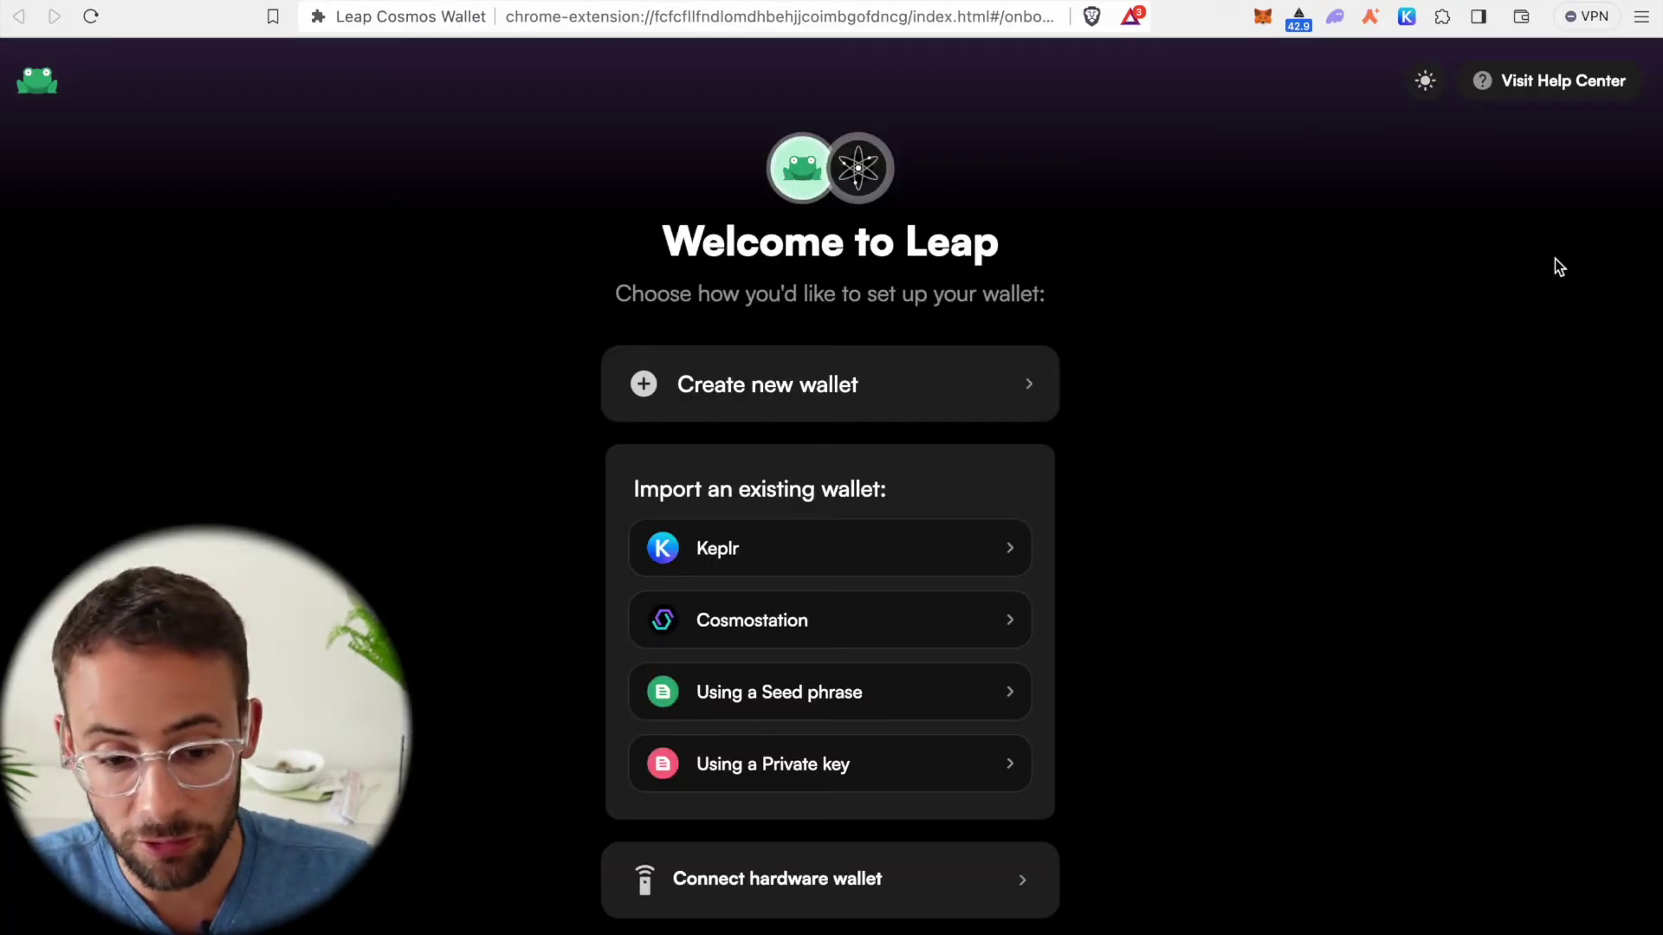
- Pin Leap Cosmos Wallet to the browser toolbar and start creating a brand new wallet
left_click(1442, 16)
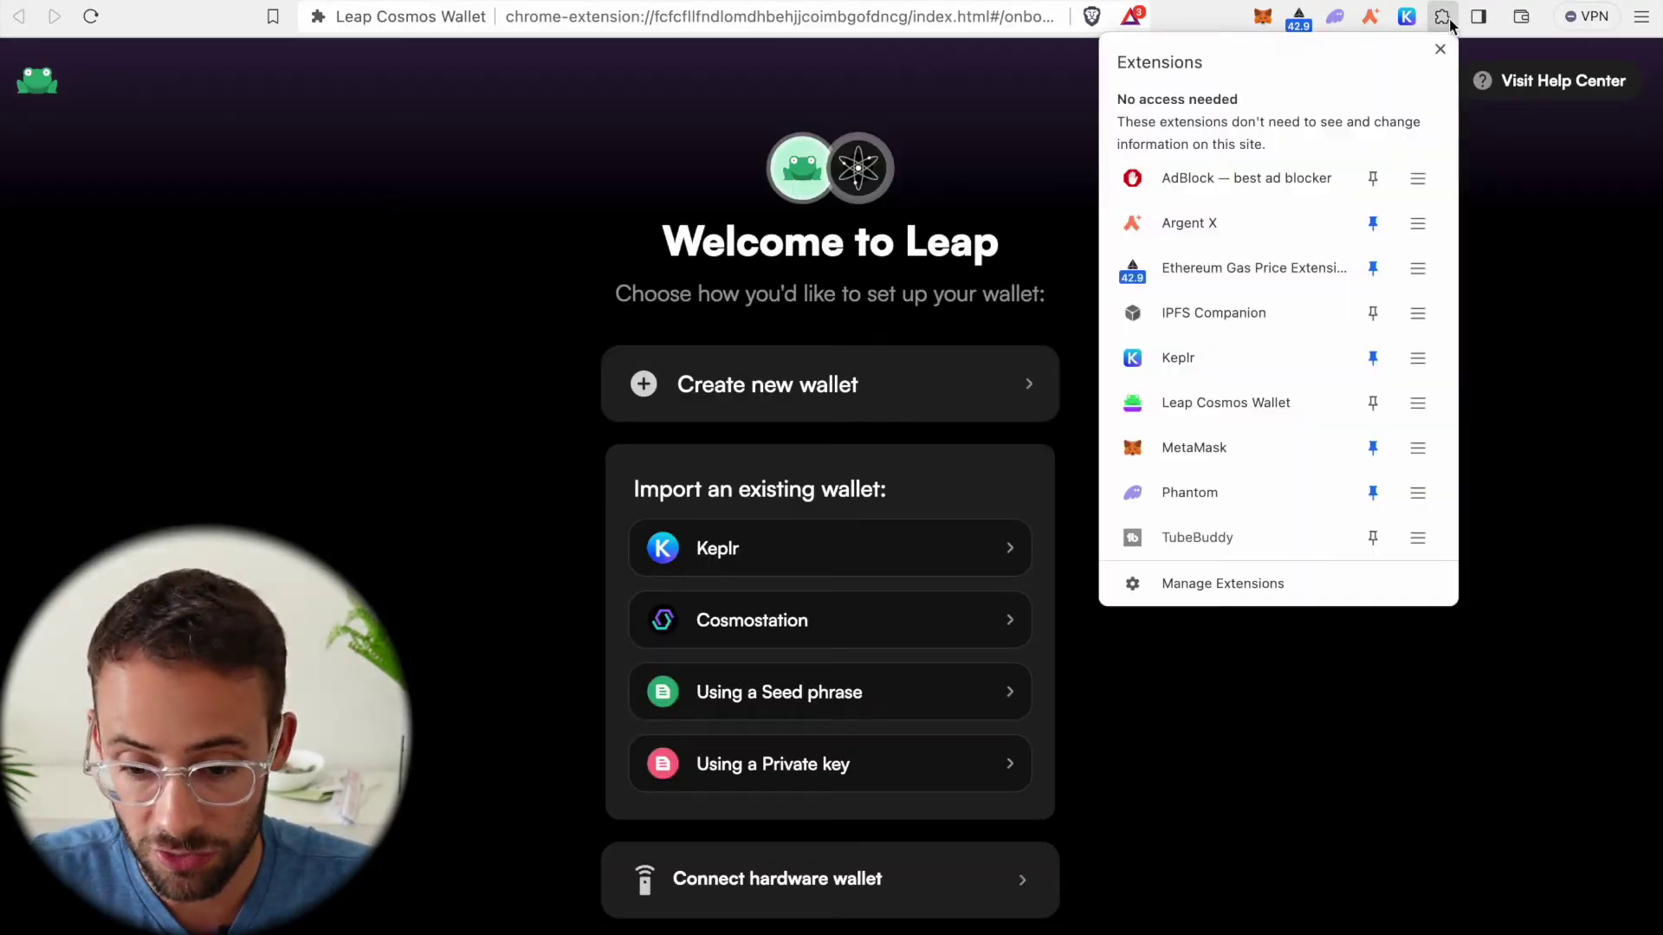
left_click(1374, 401)
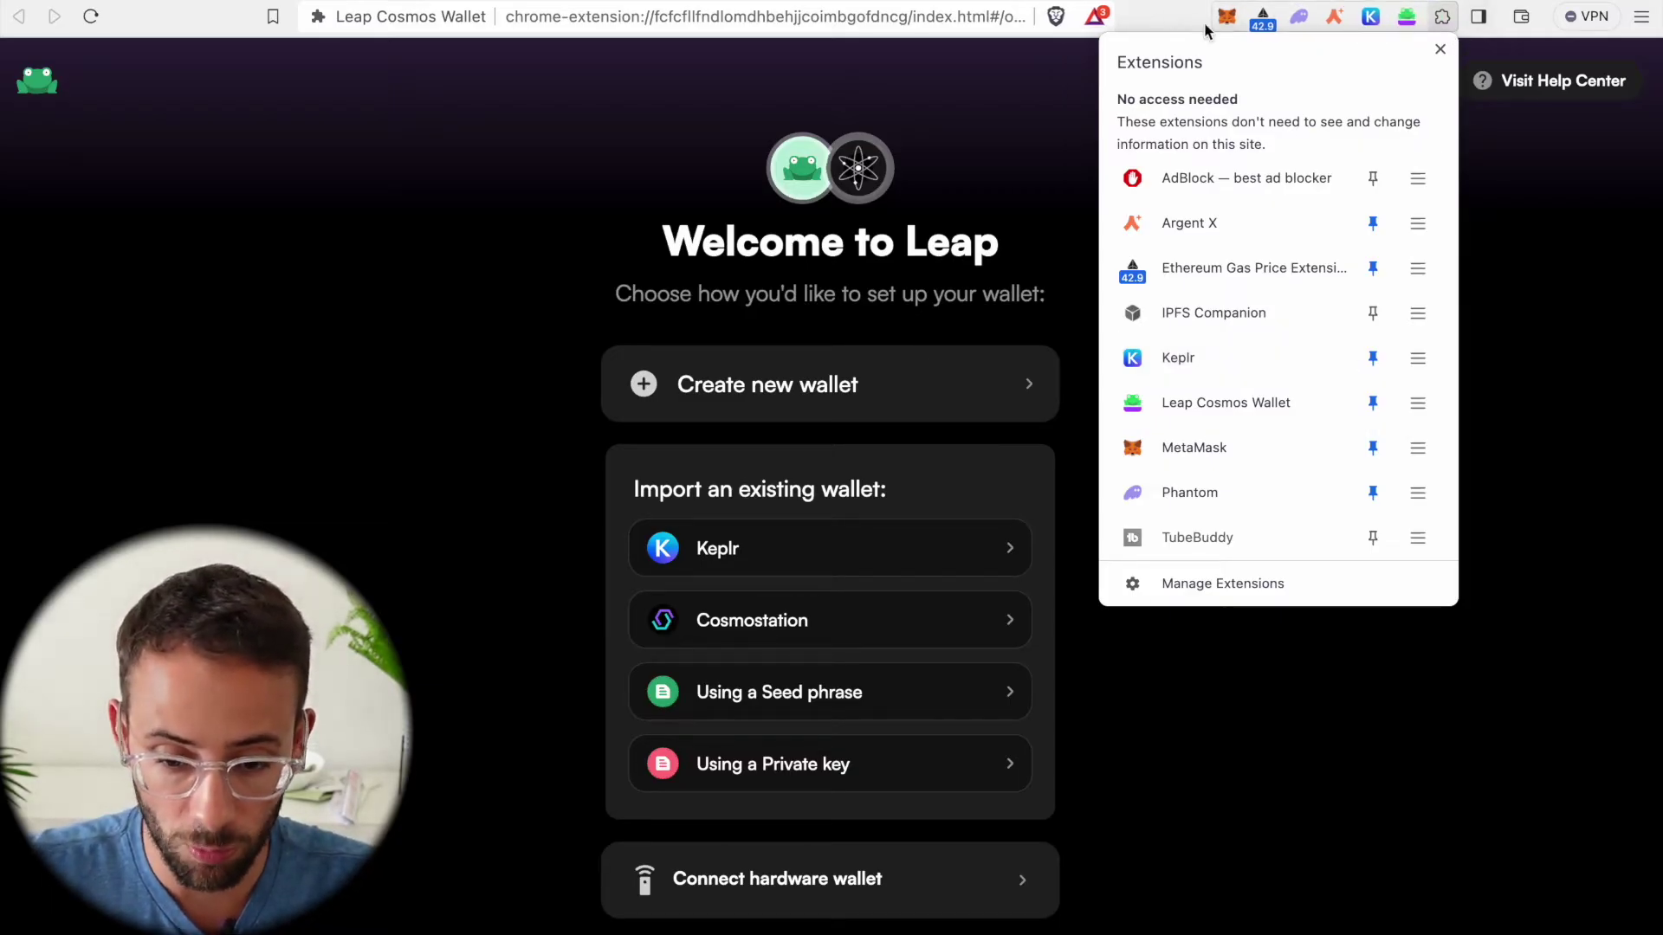
left_click(1260, 819)
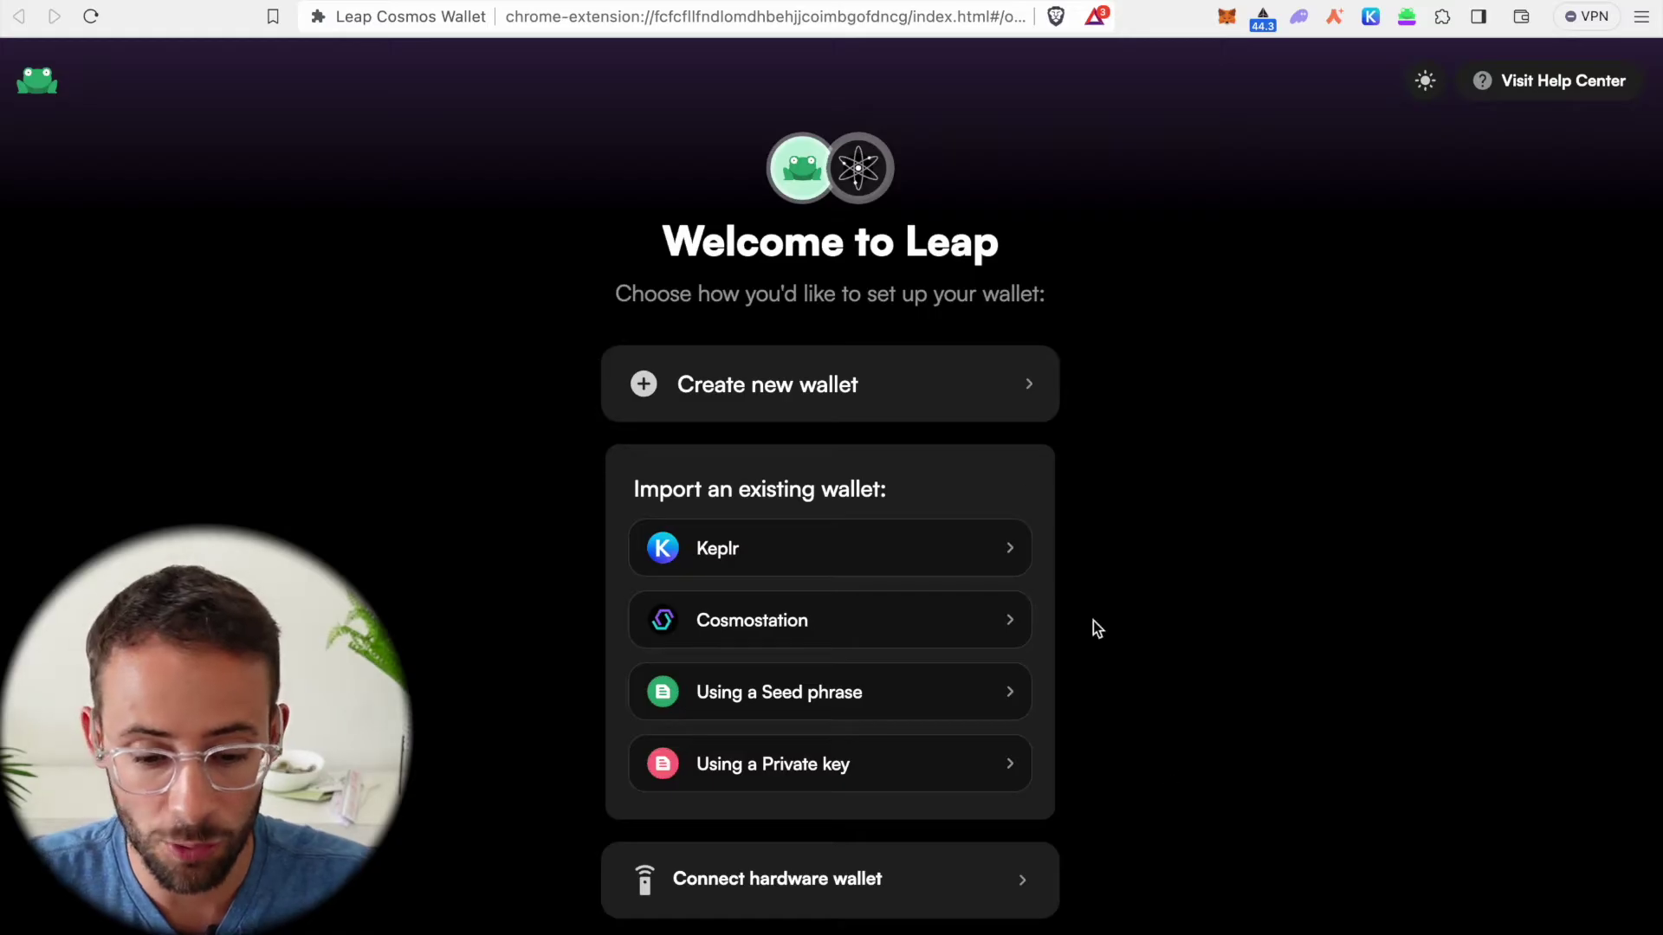
left_click(1018, 393)
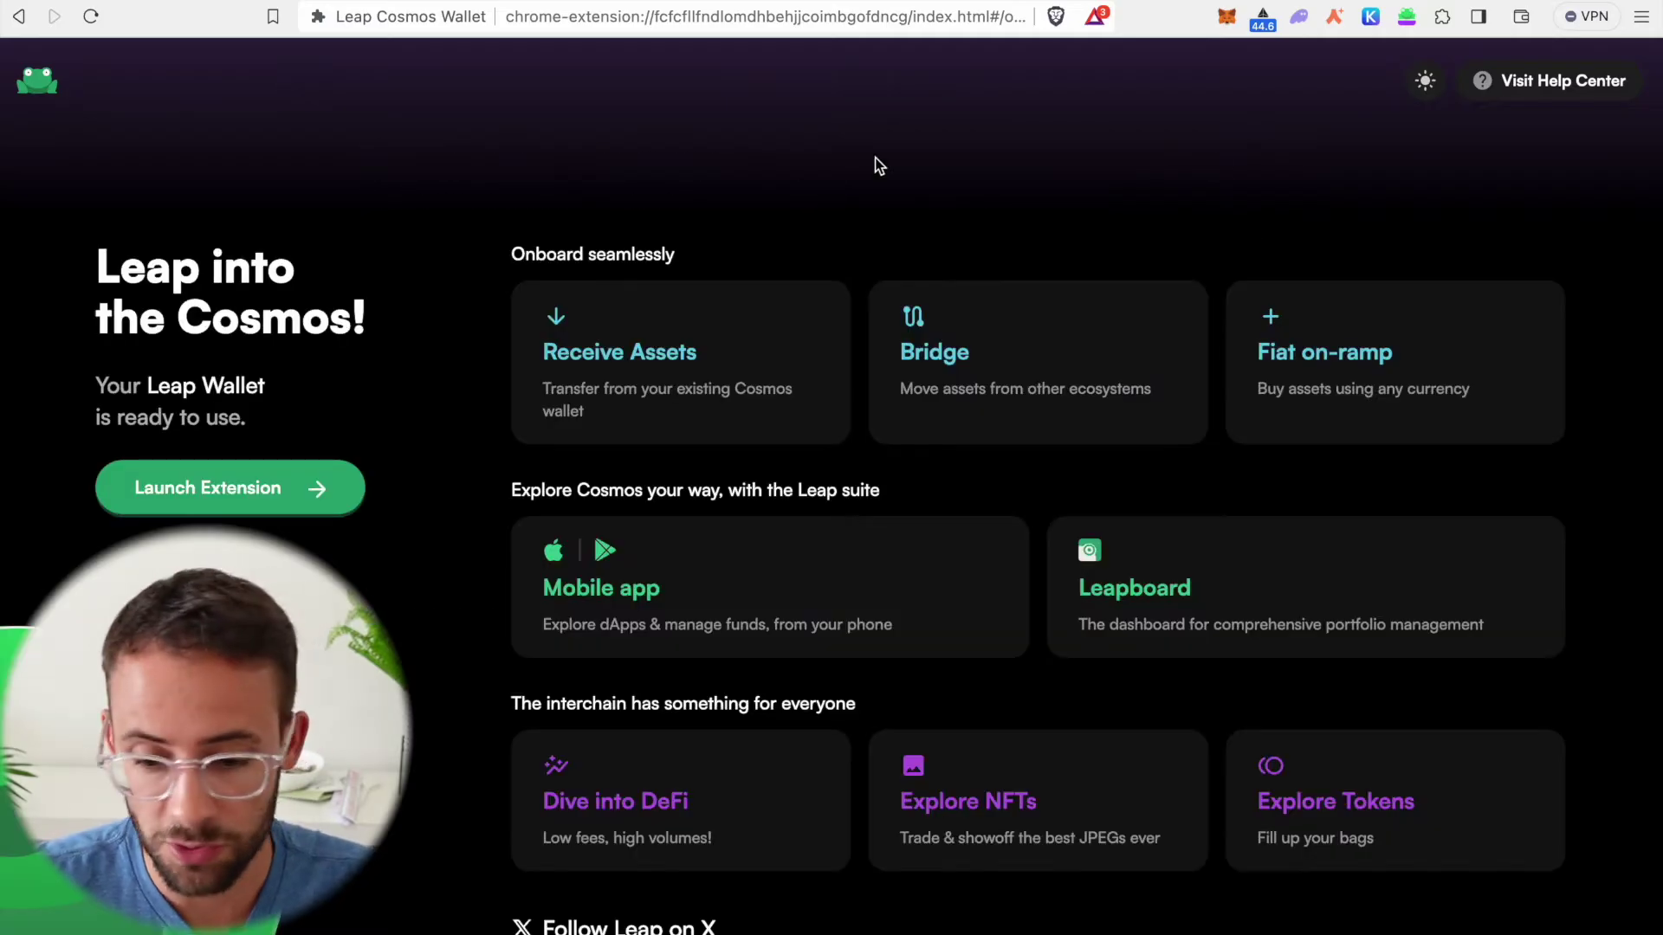
- Open the Leap popup and scroll through Wallet 1's empty Cosmos Hub home screen
left_click(1407, 19)
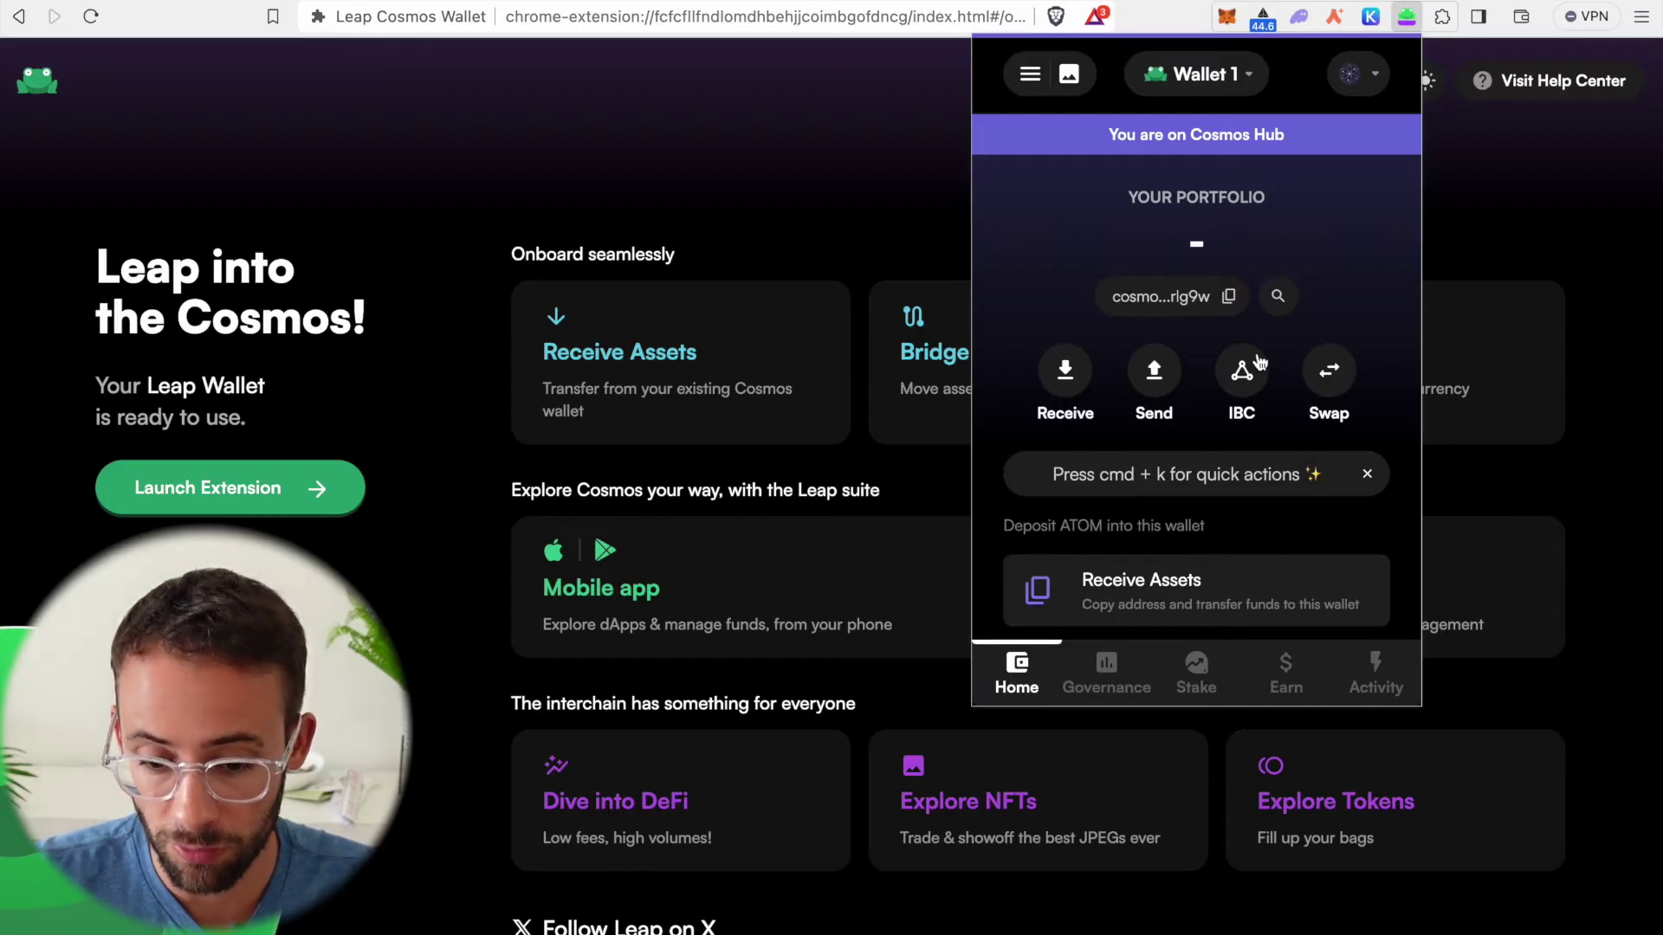
scroll(1255, 363, "down", 3)
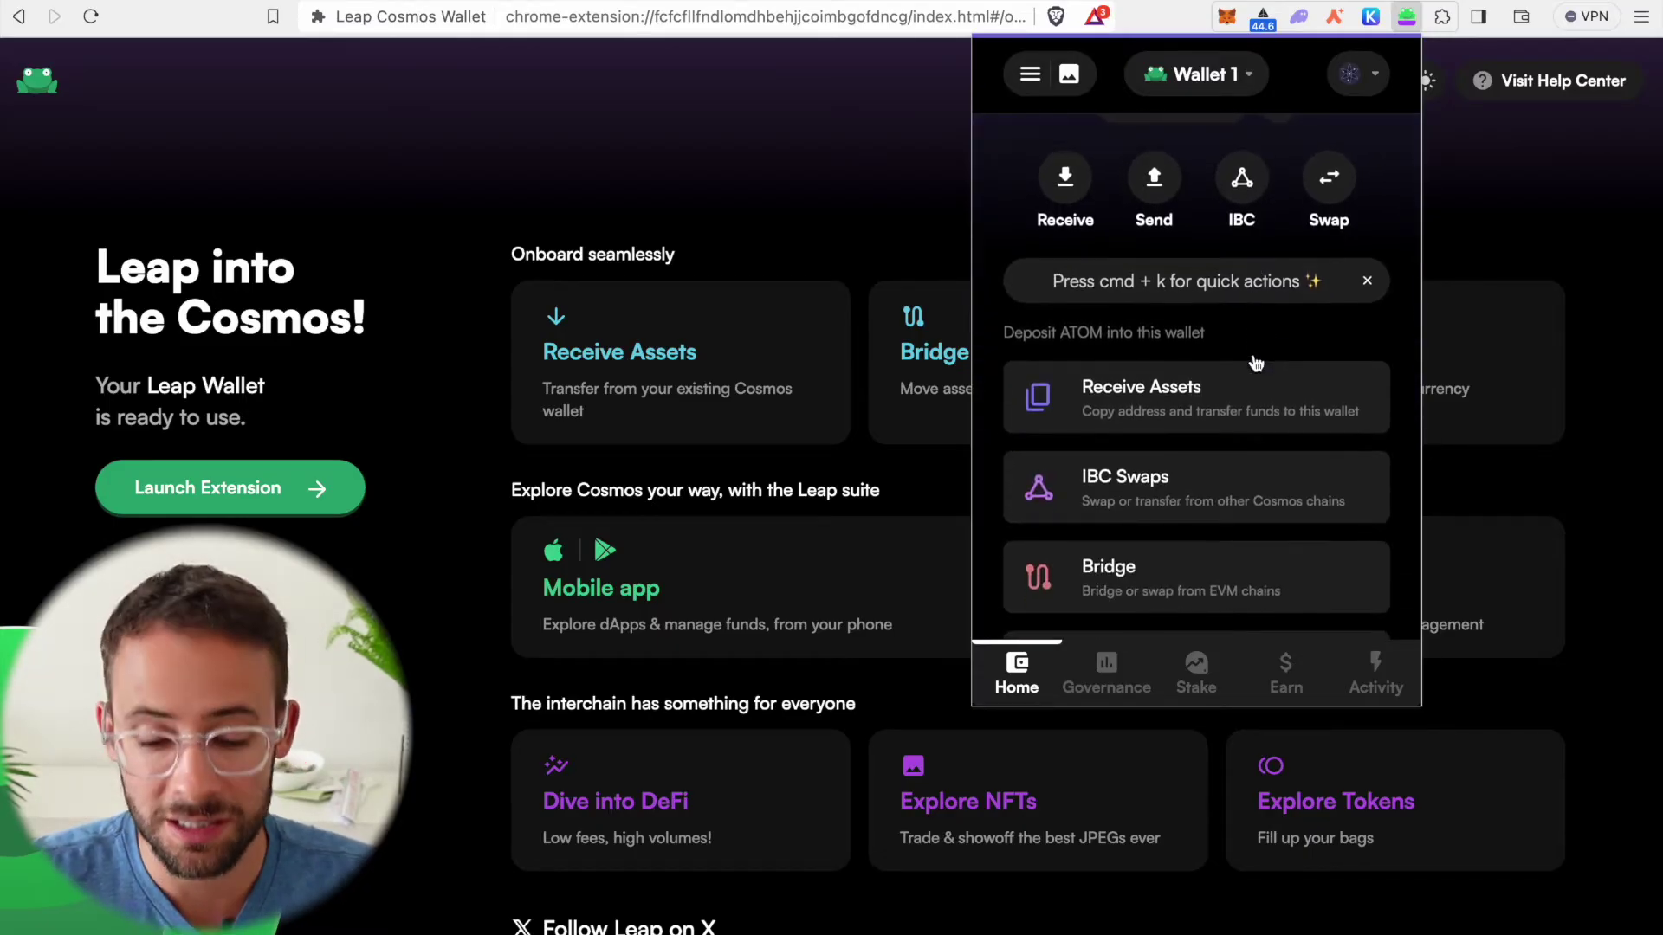
scroll(1254, 357, "up", 3)
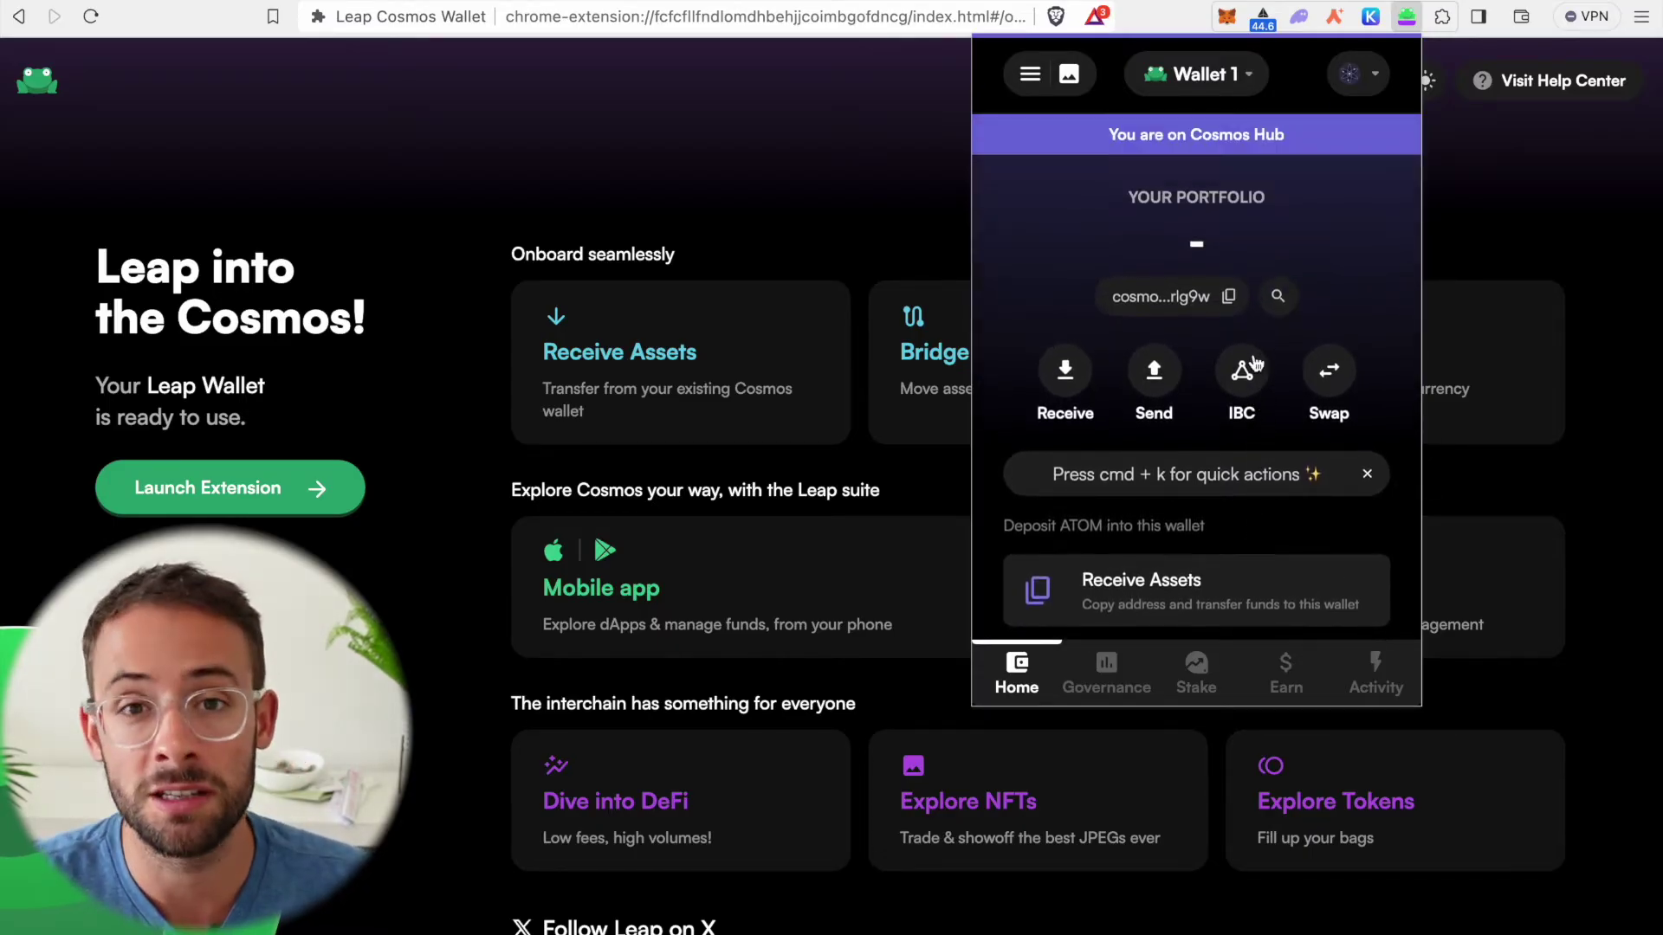
scroll(1254, 364, "down", 1)
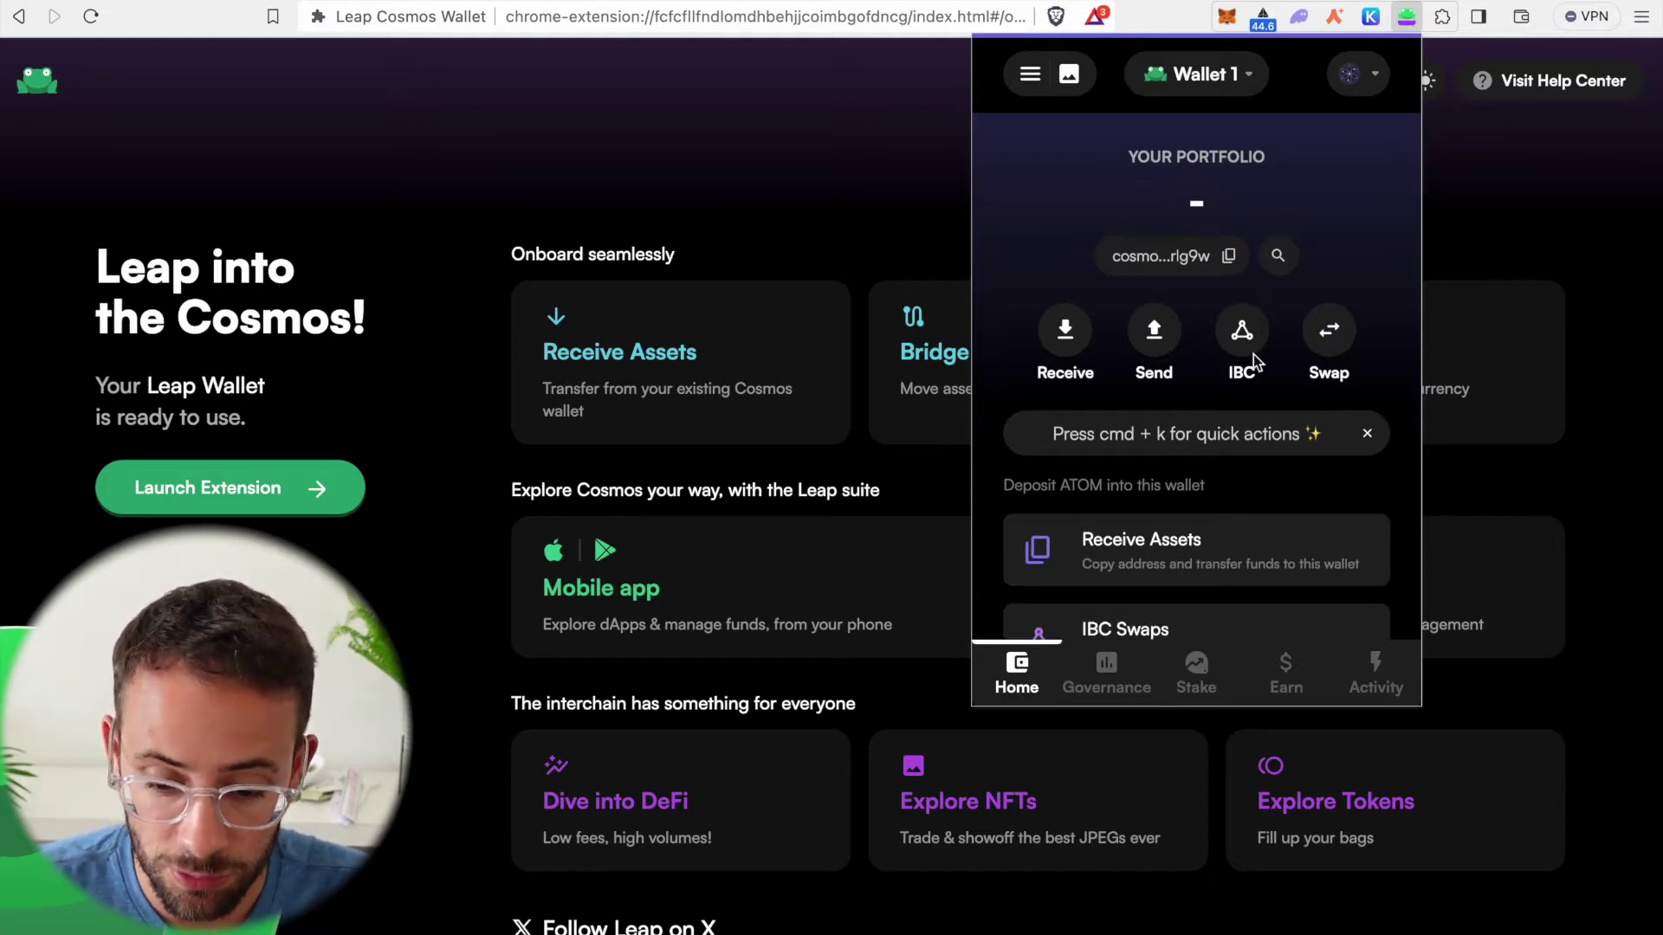
- Browse the Switch Chains list and pick Celestia in place of Cosmos Hub
left_click(1362, 73)
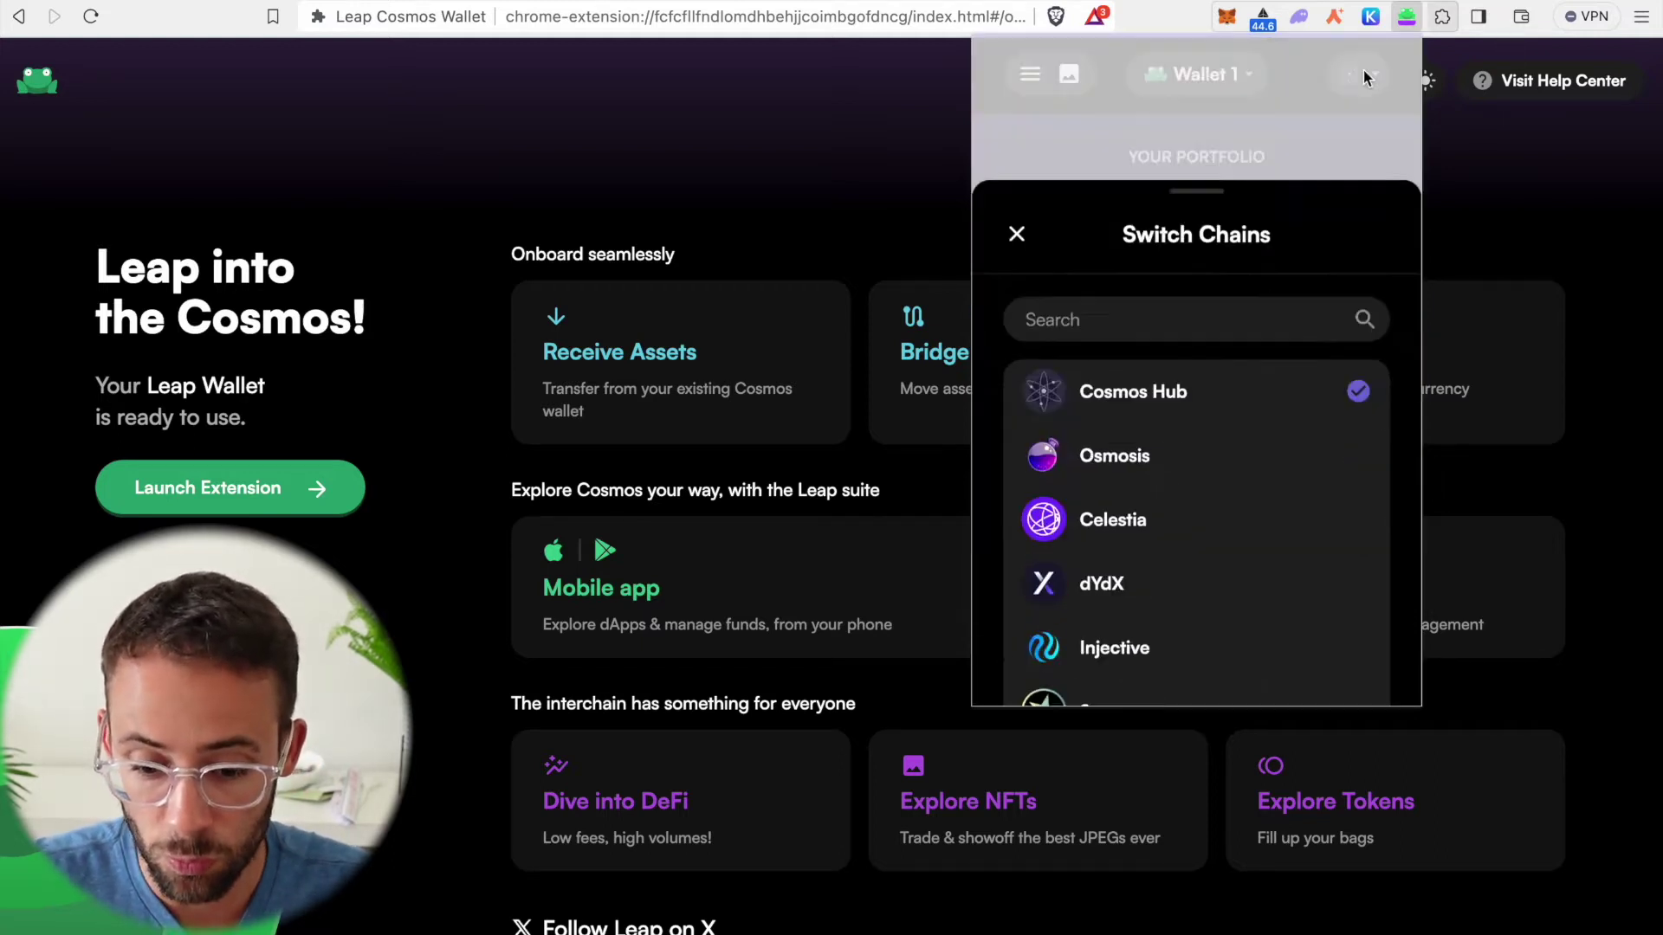
scroll(1247, 401, "down", 2)
scroll(1247, 401, "up", 2)
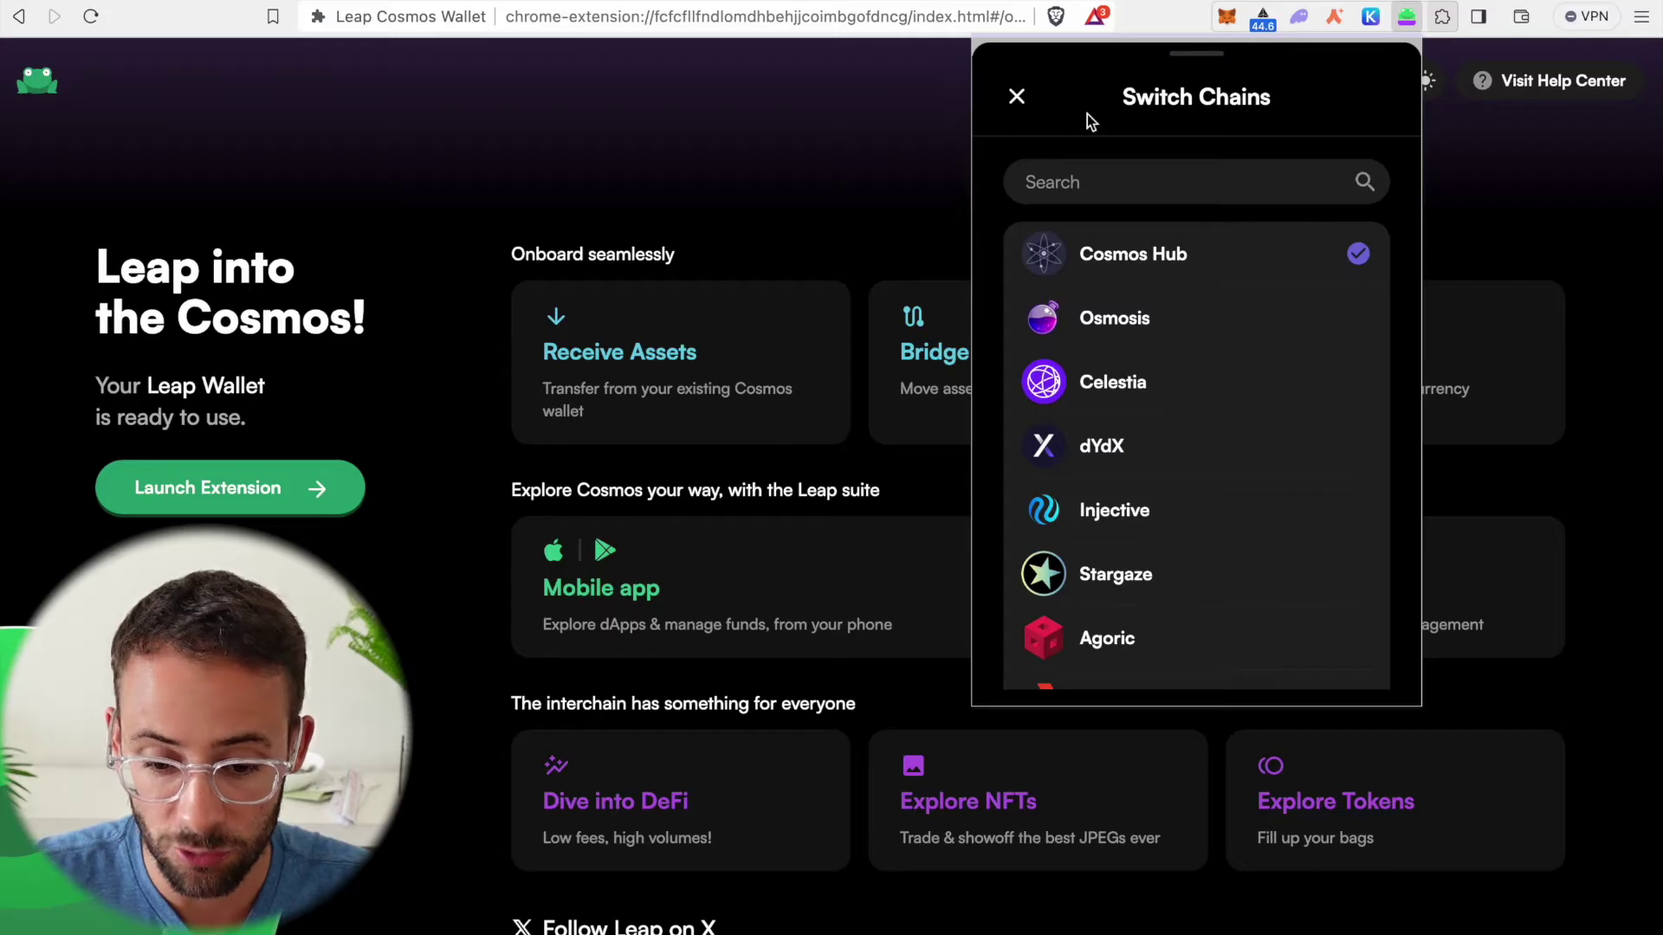
left_click(1018, 97)
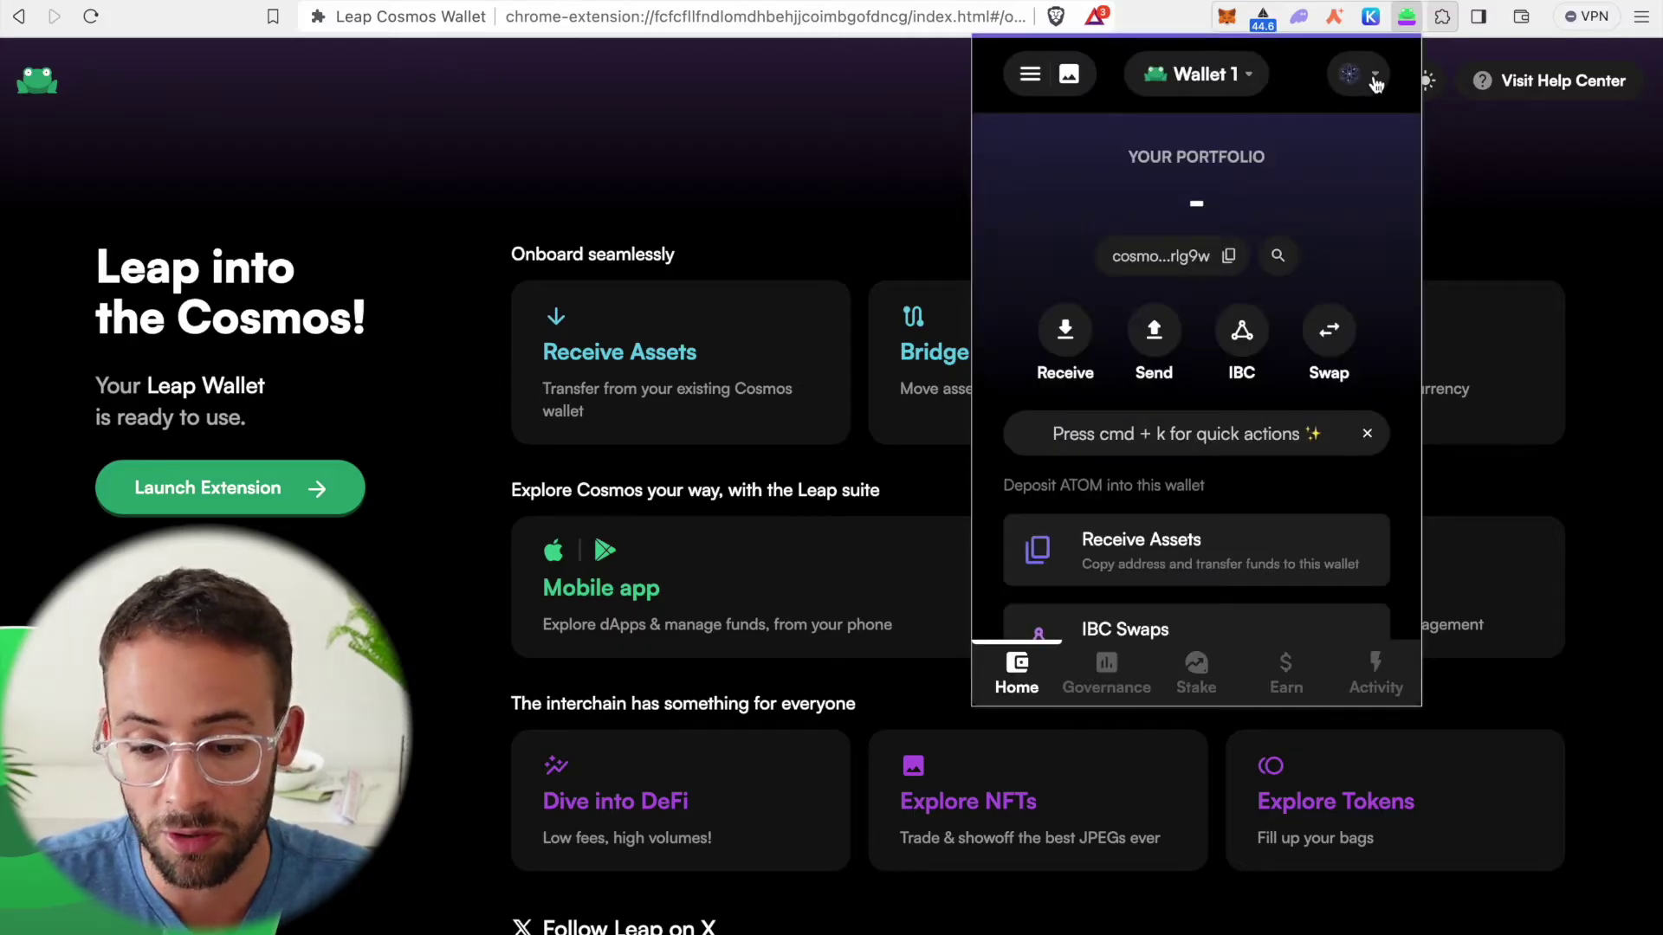
left_click(1373, 75)
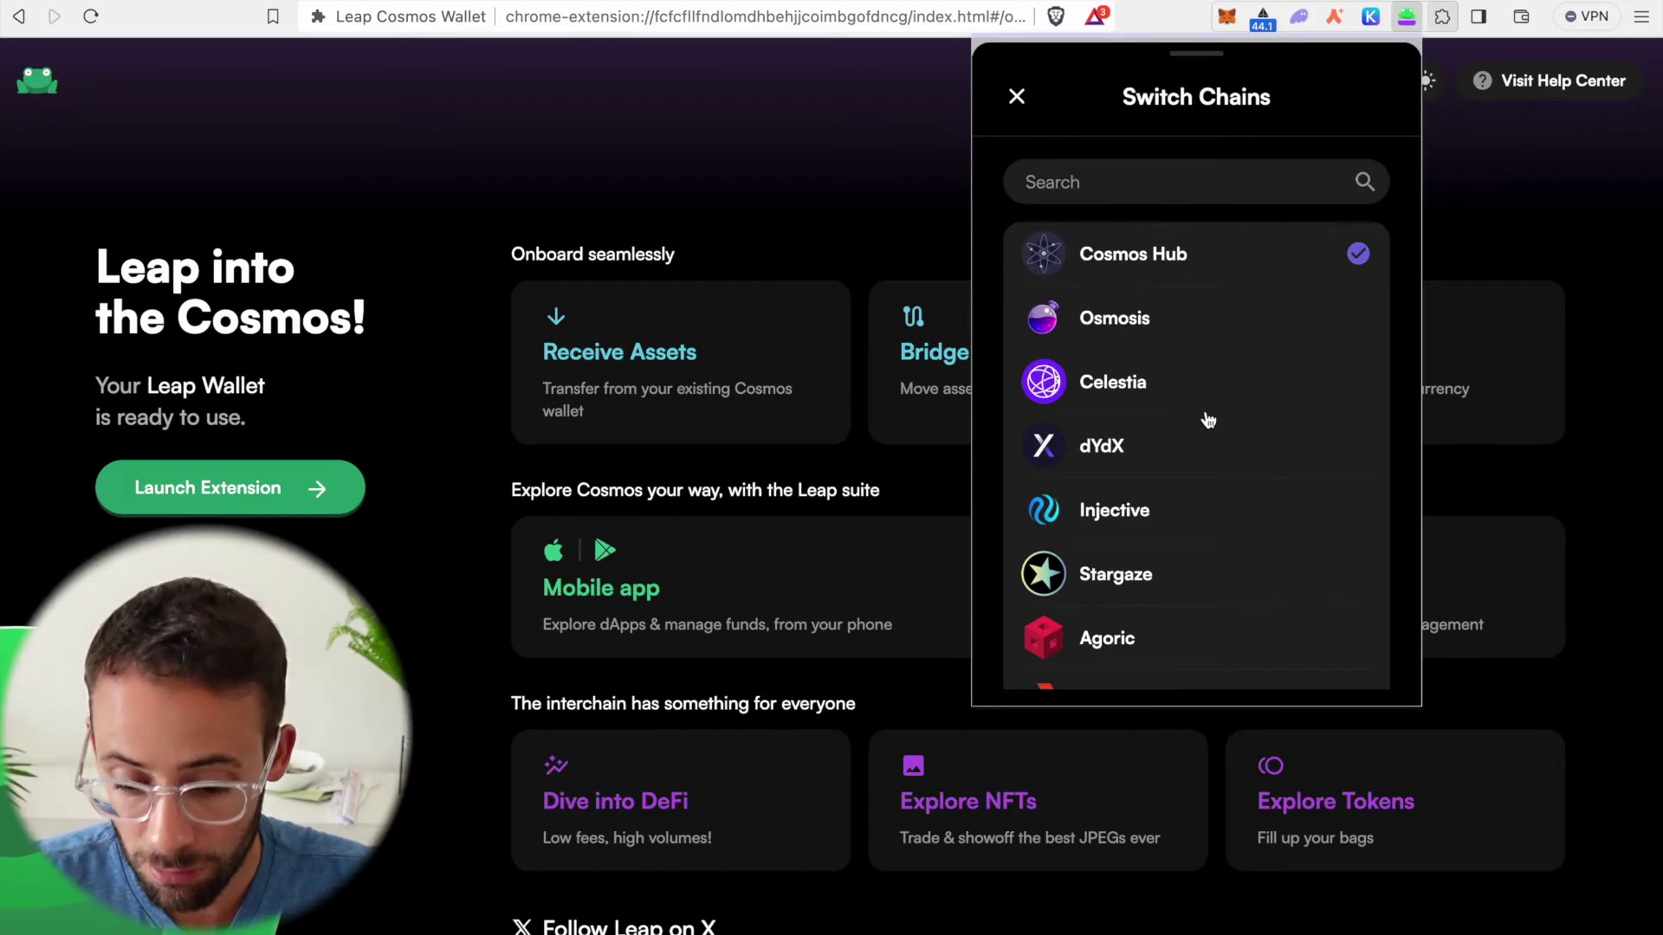
scroll(1193, 546, "down", 3)
scroll(1195, 548, "down", 10)
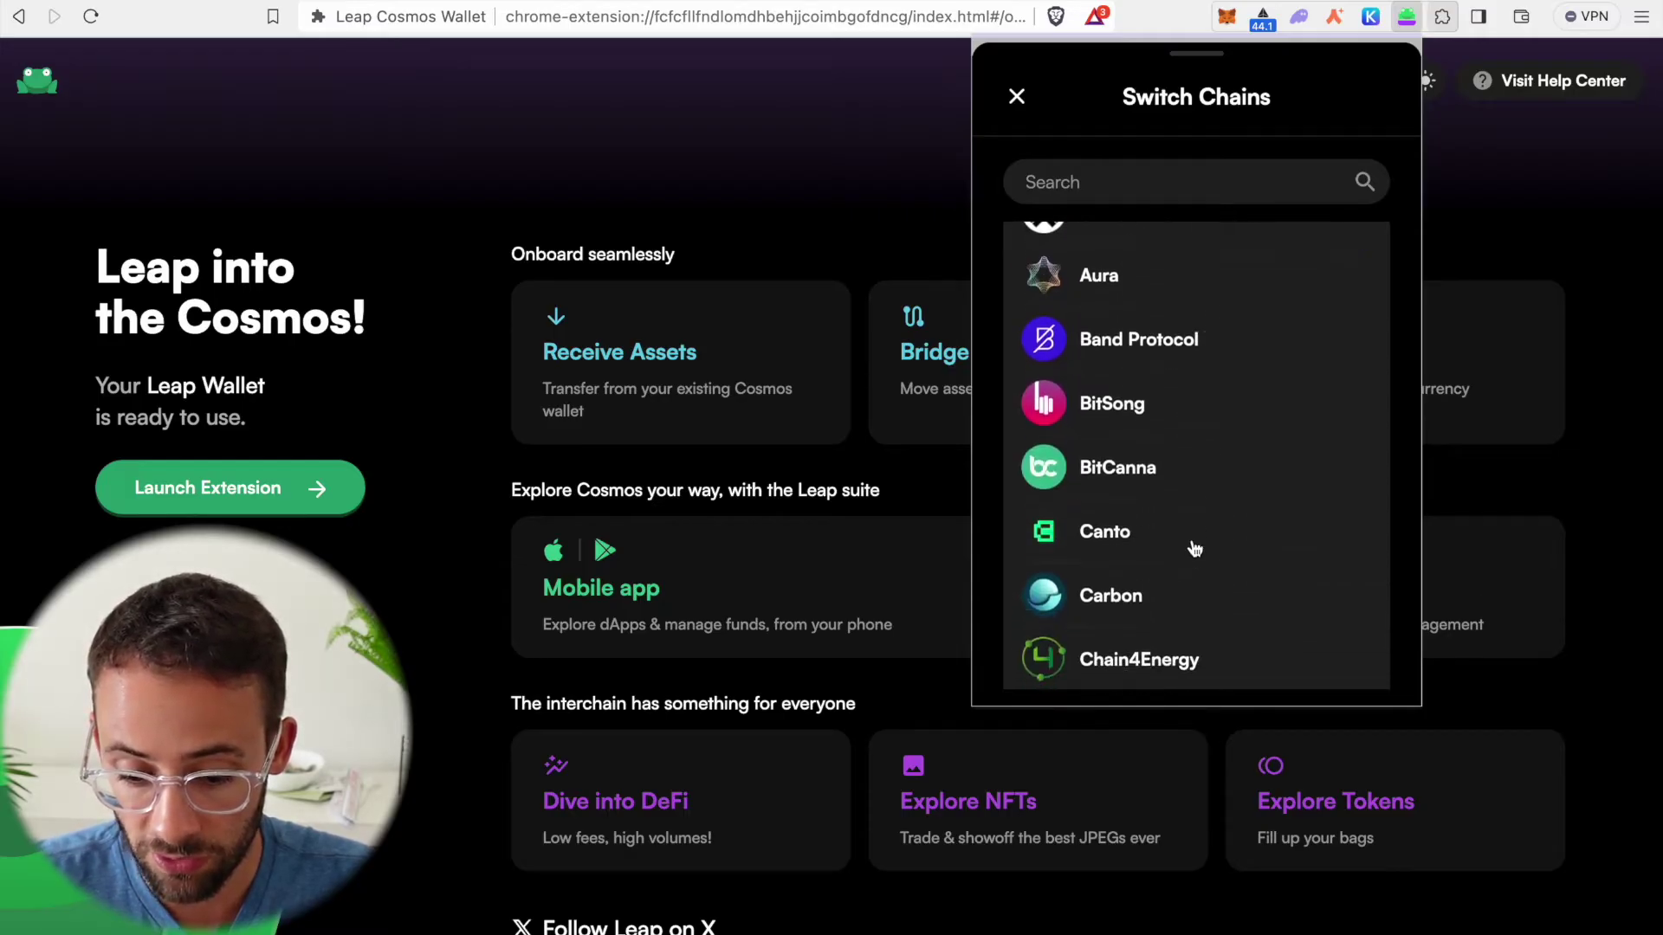
scroll(1195, 548, "down", 8)
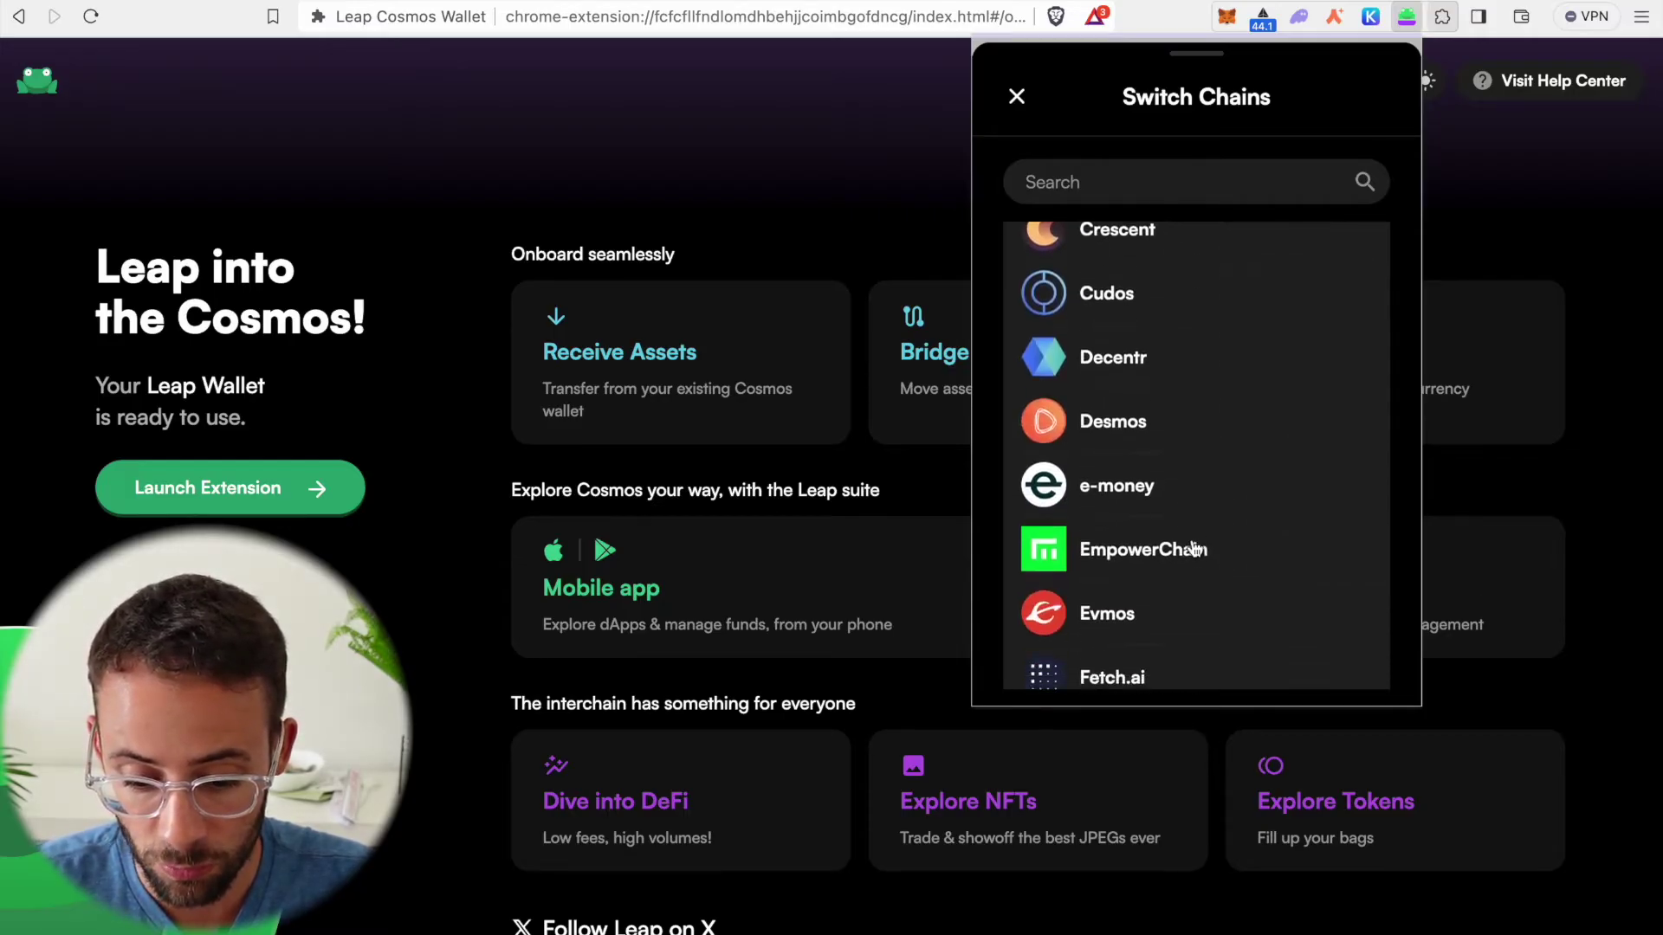
scroll(1195, 548, "down", 3)
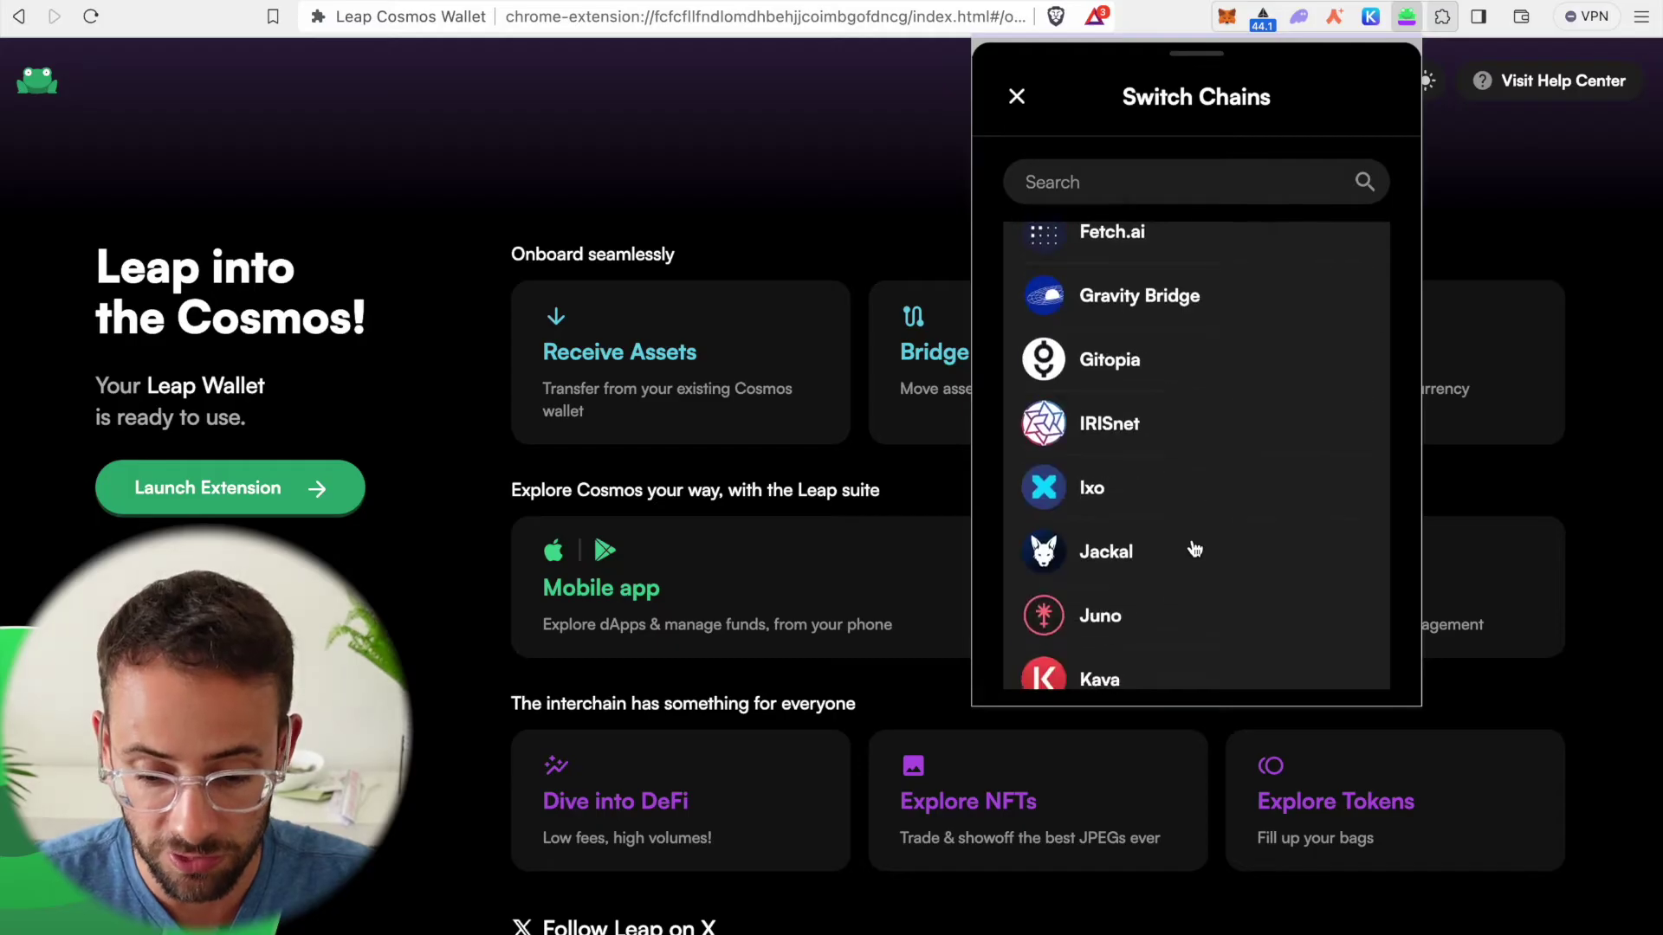
scroll(1193, 545, "up", 20)
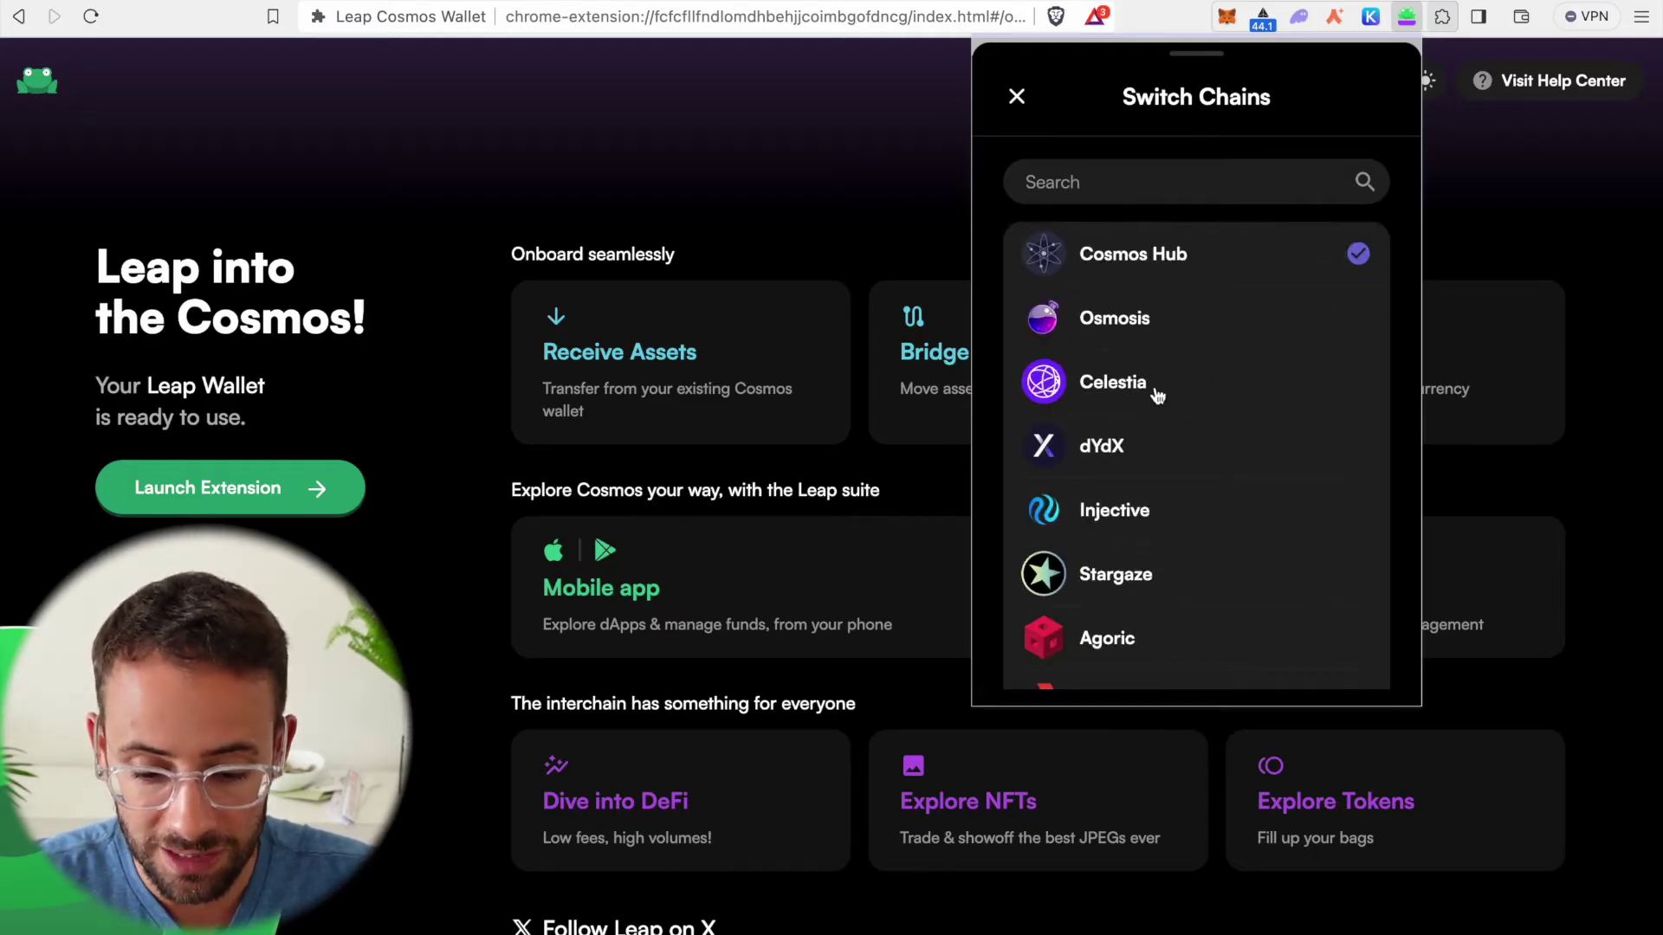
left_click(1192, 394)
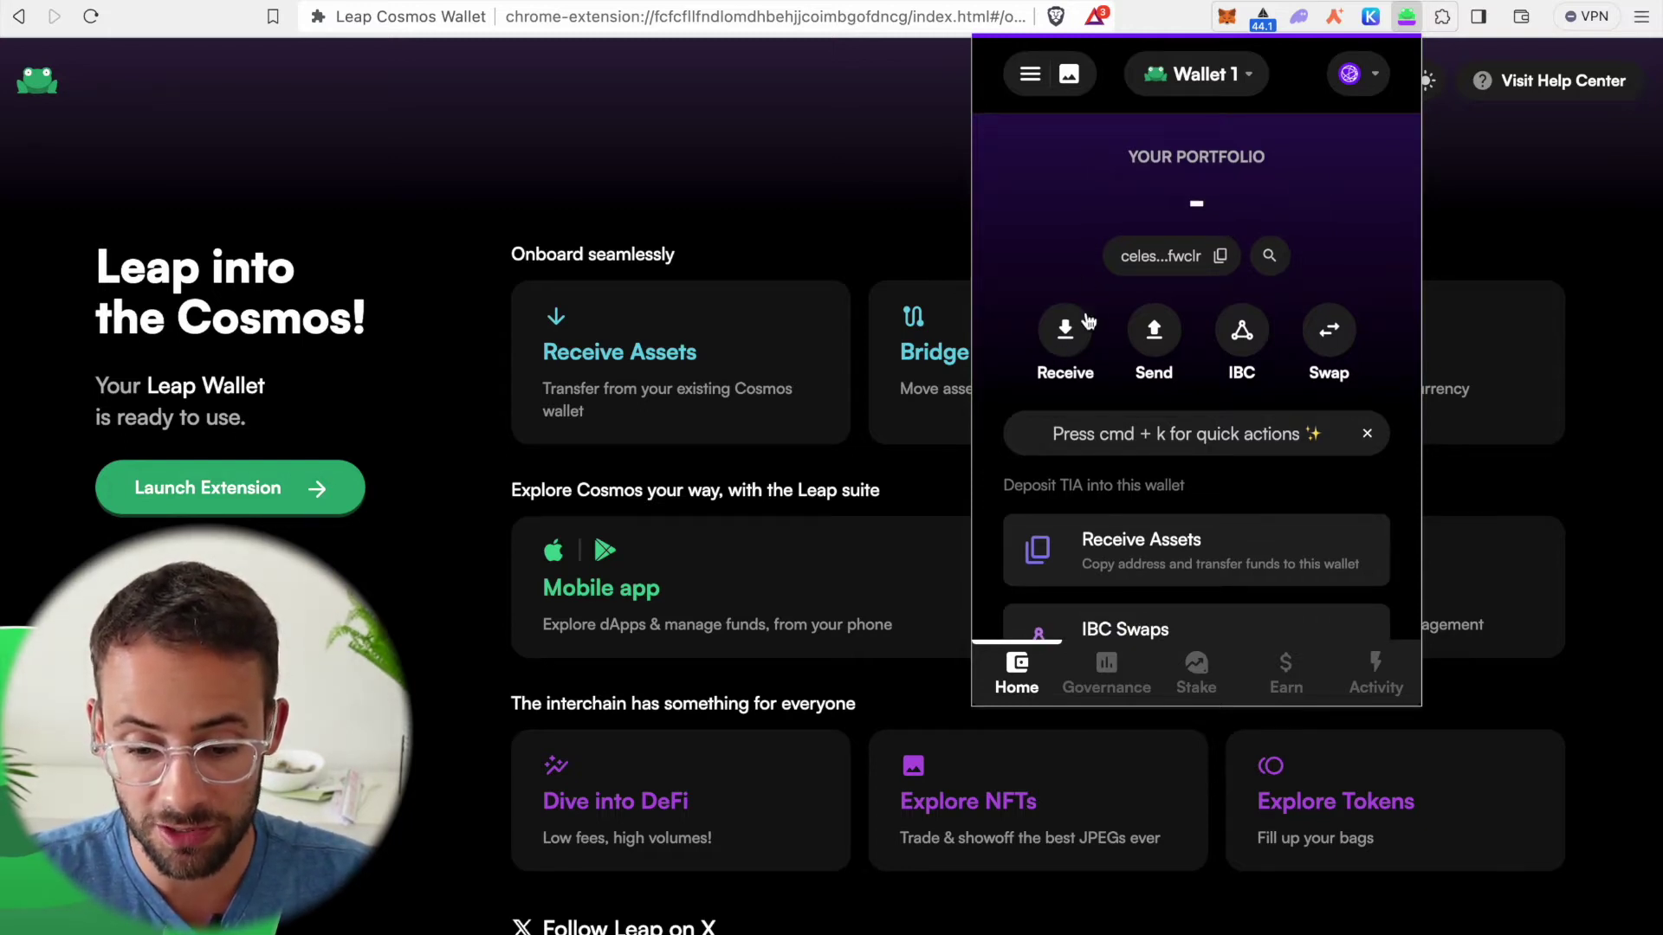
- Show the Receive QR code sheet and copy the wallet's Celestia address
left_click(1070, 334)
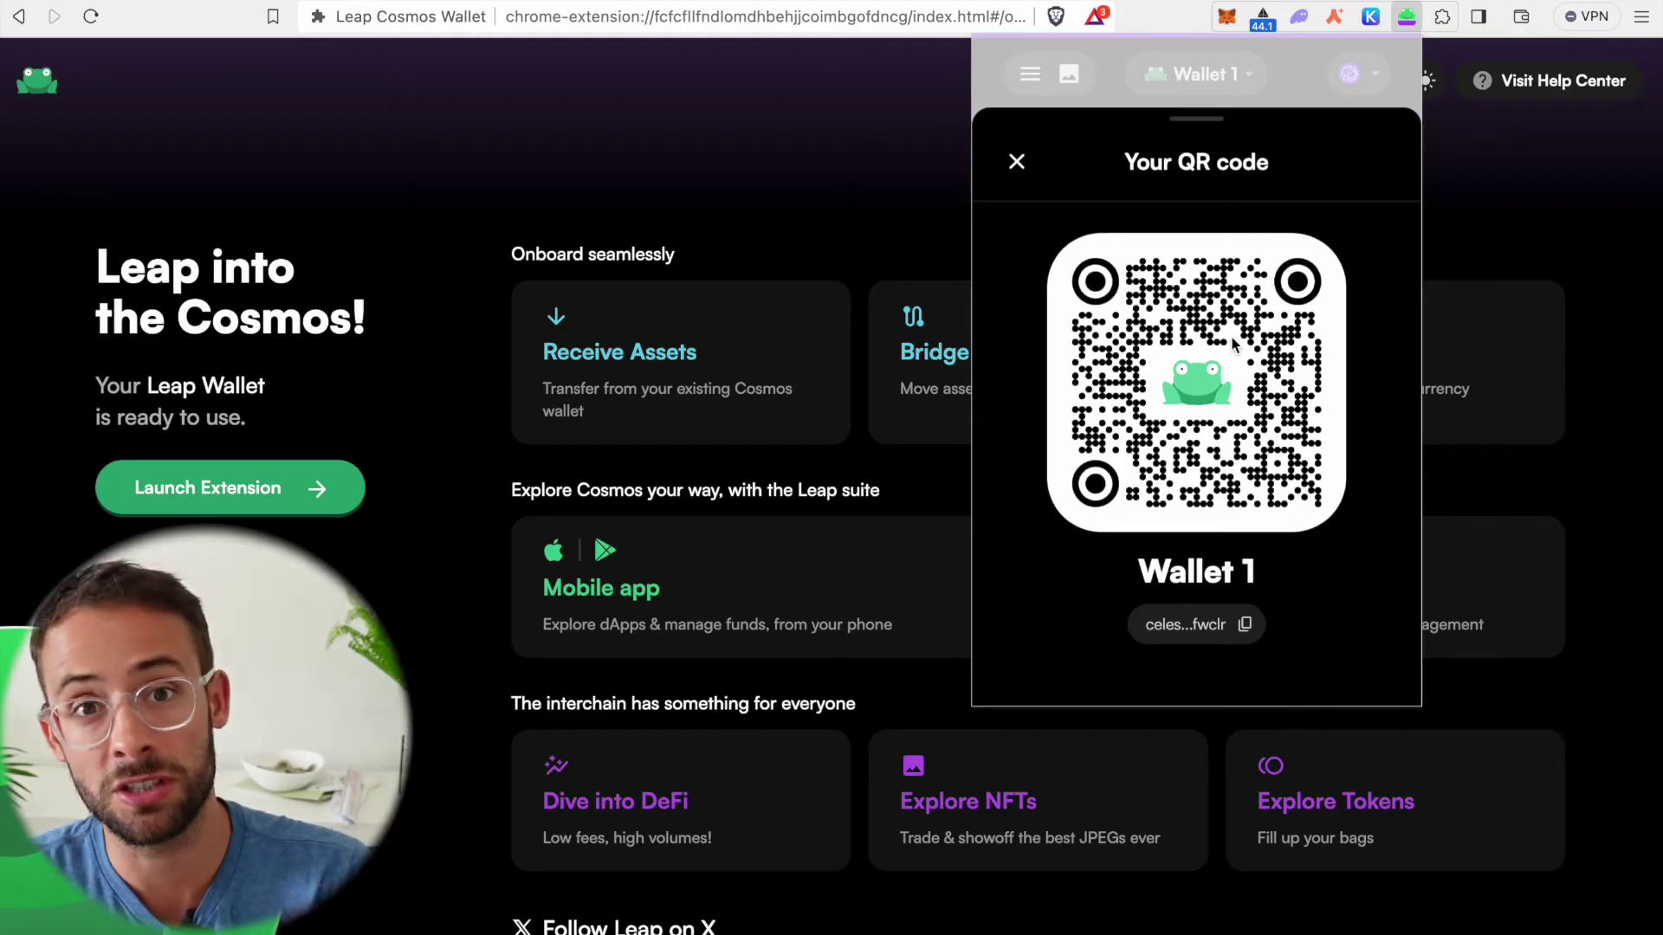
left_click(1246, 626)
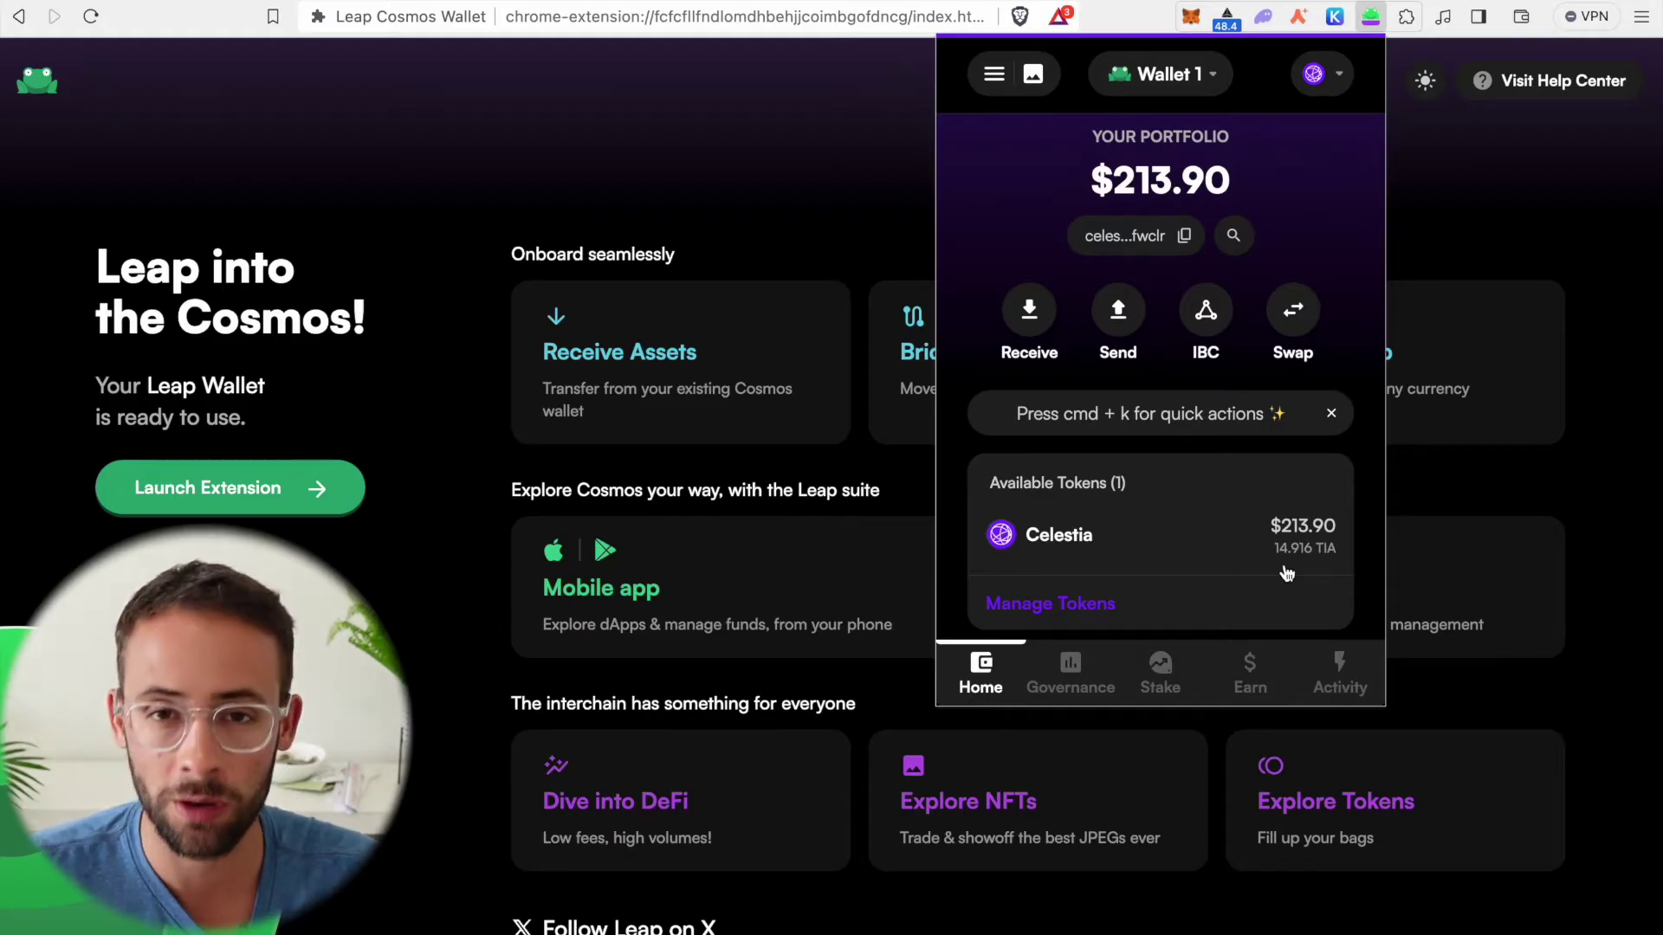
- Look at the TIA Send form's Recipient field, then bring up the IBC transfer form
scroll(1287, 572, "down", 1)
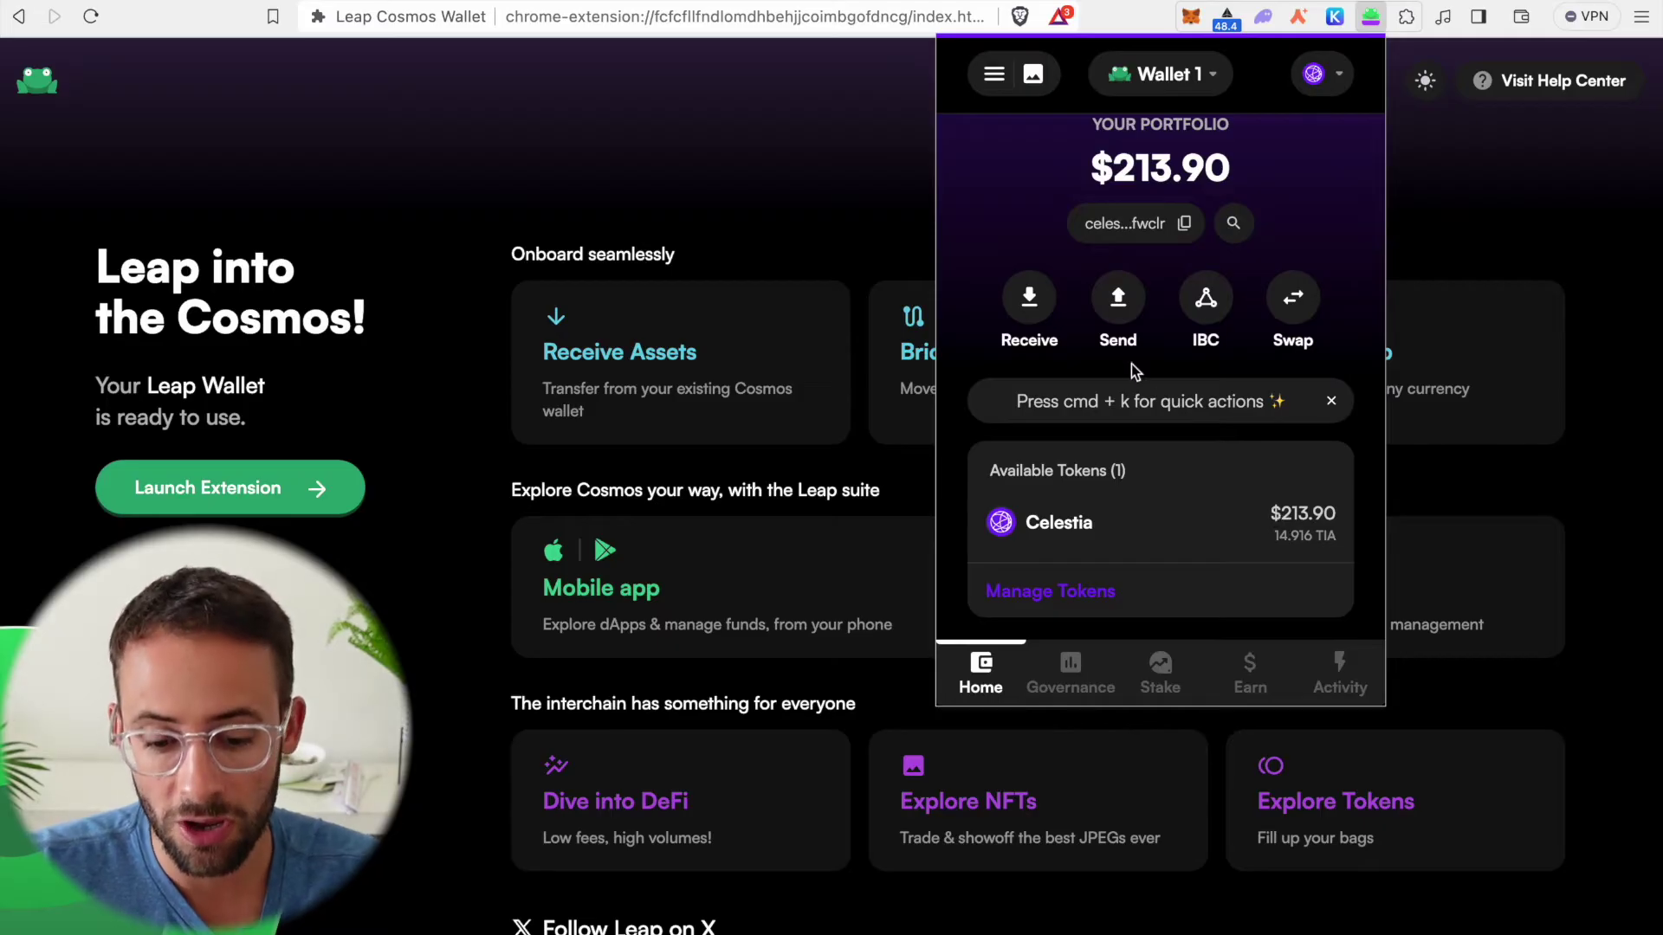
left_click(1120, 304)
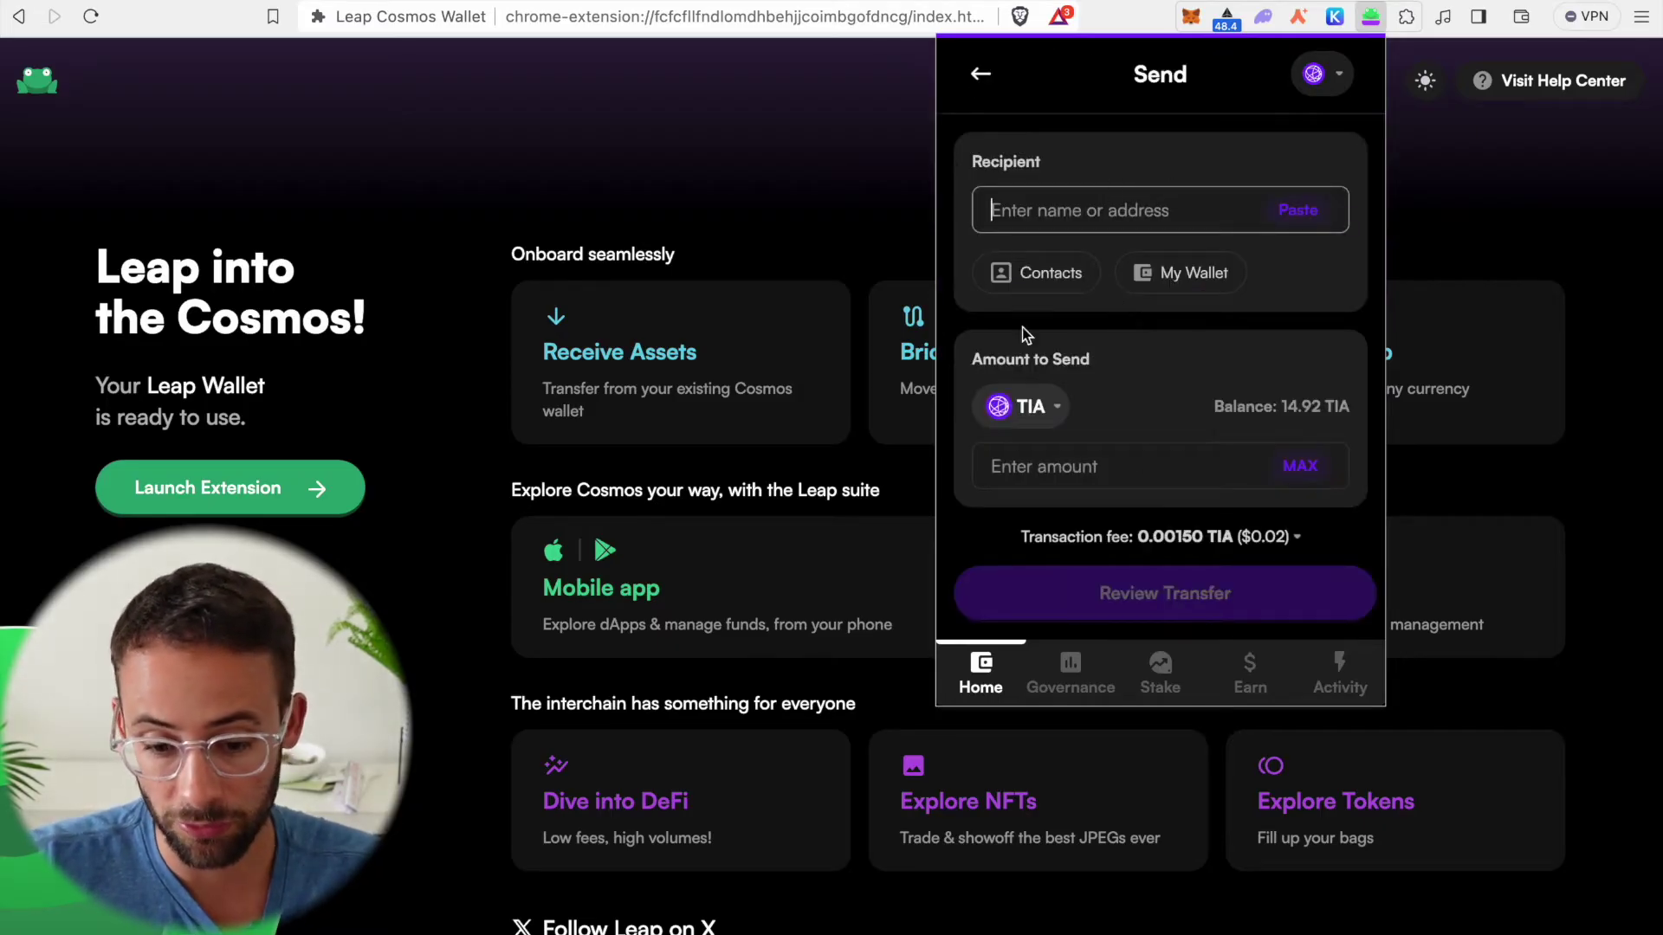
left_click(1093, 208)
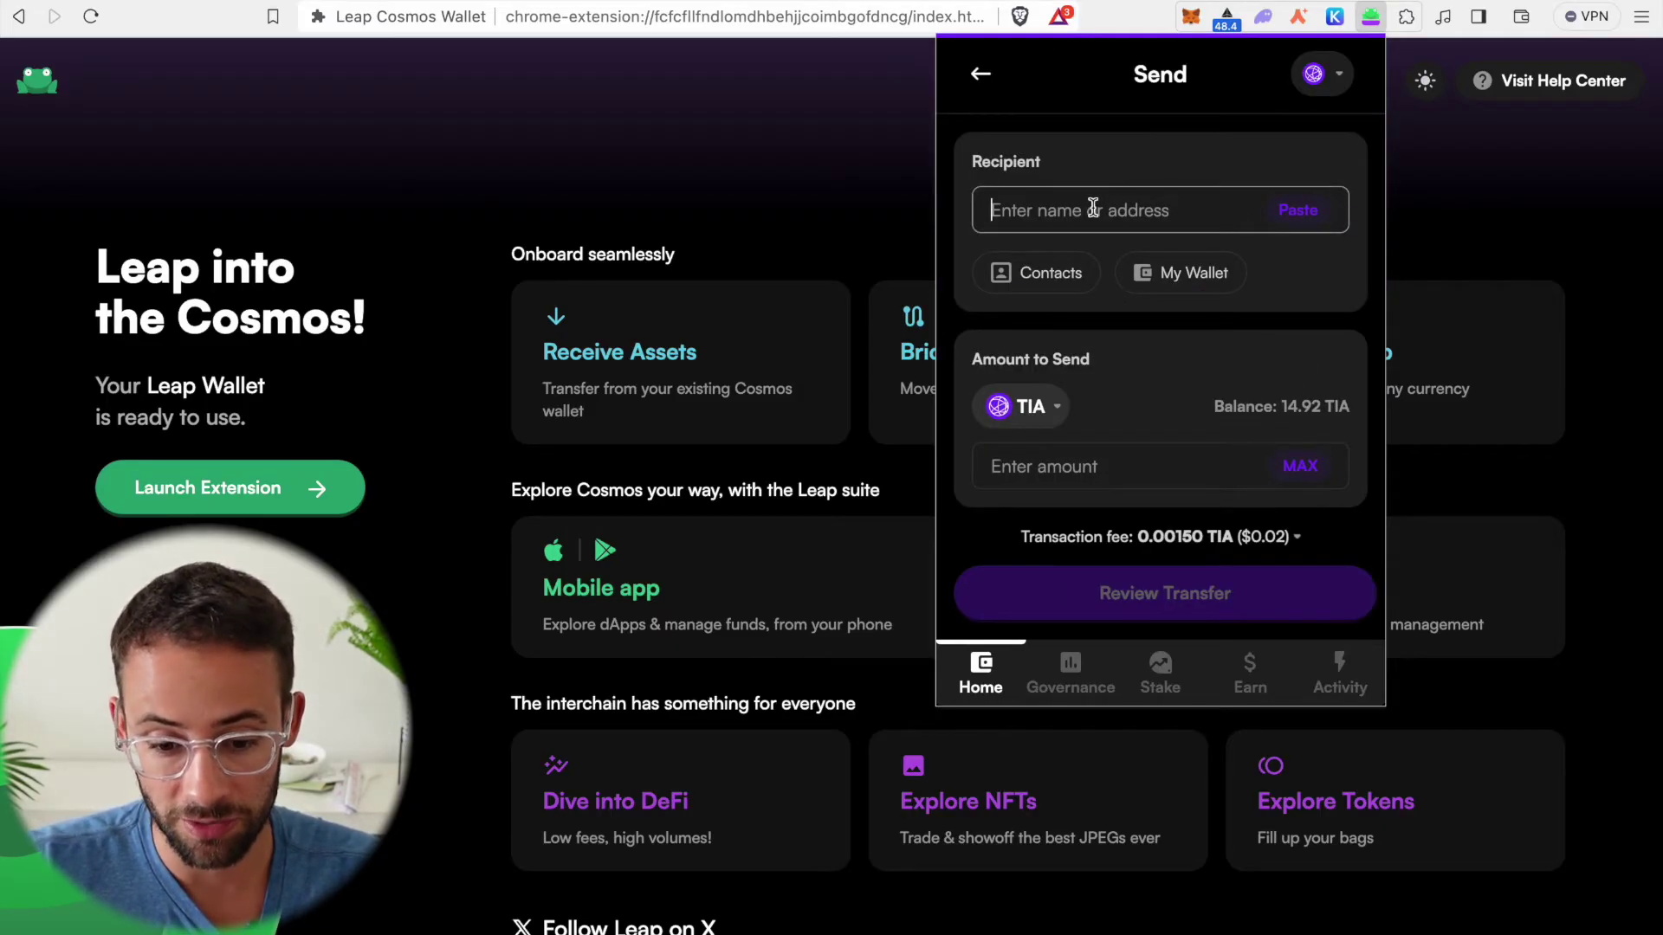
left_click(980, 73)
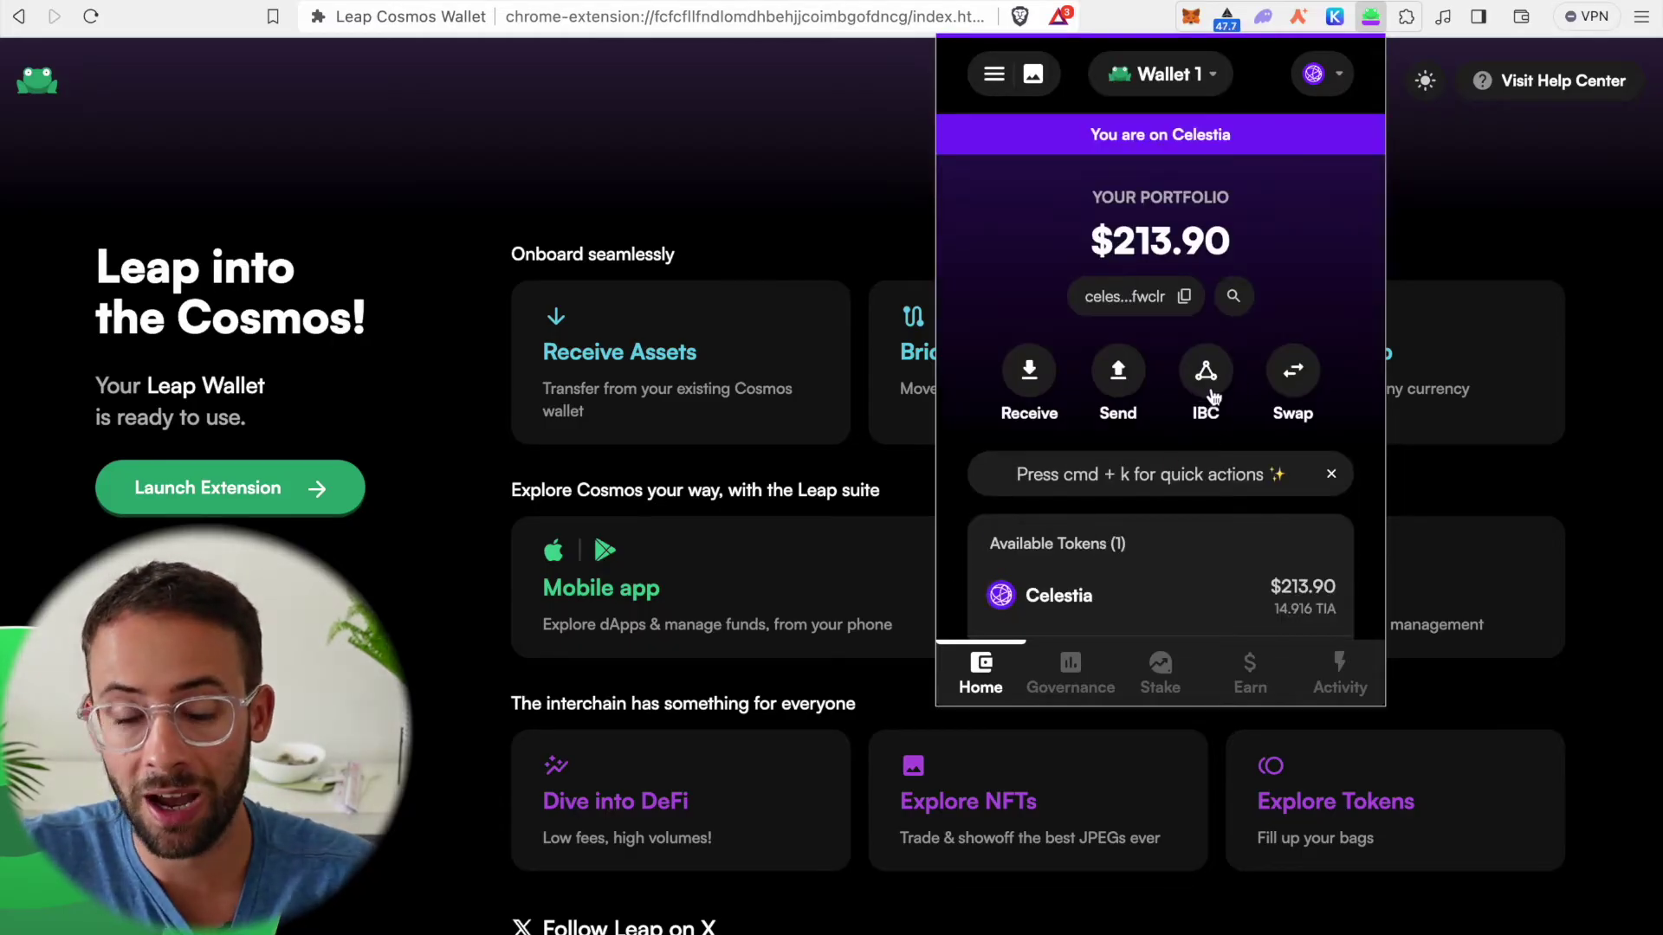
left_click(1214, 379)
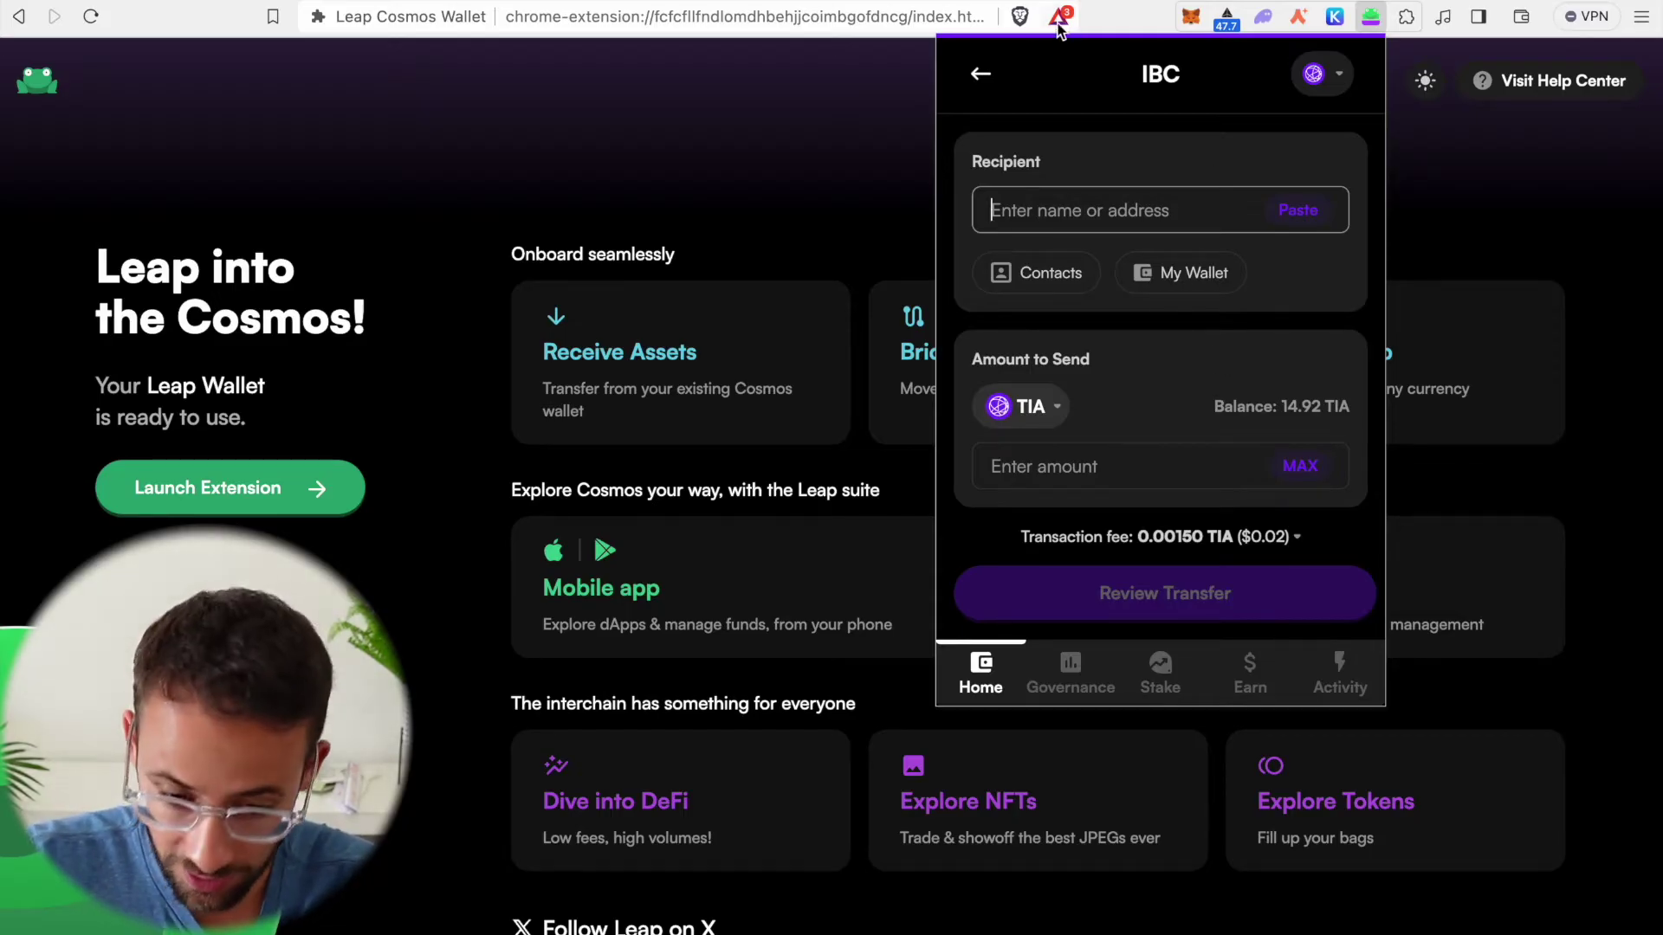
left_click(980, 78)
- Open Leapboard's TIA-to-OSMO swap page, keeping Celestia as the source chain, and reopen the popup
left_click(1309, 378)
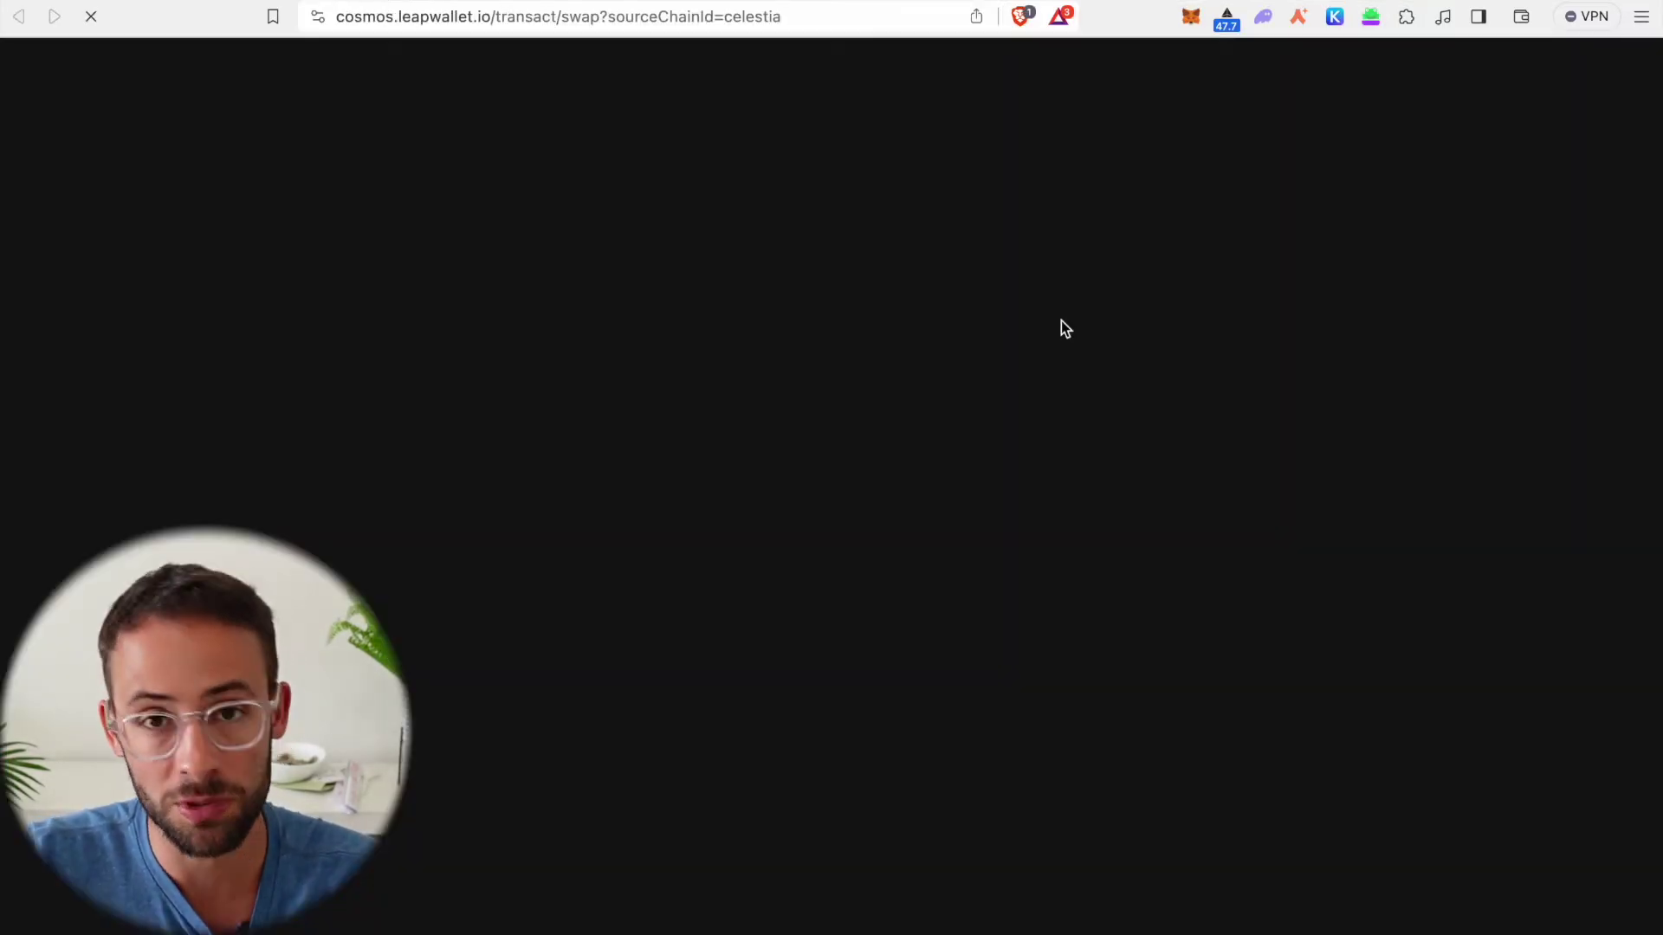
left_click(827, 237)
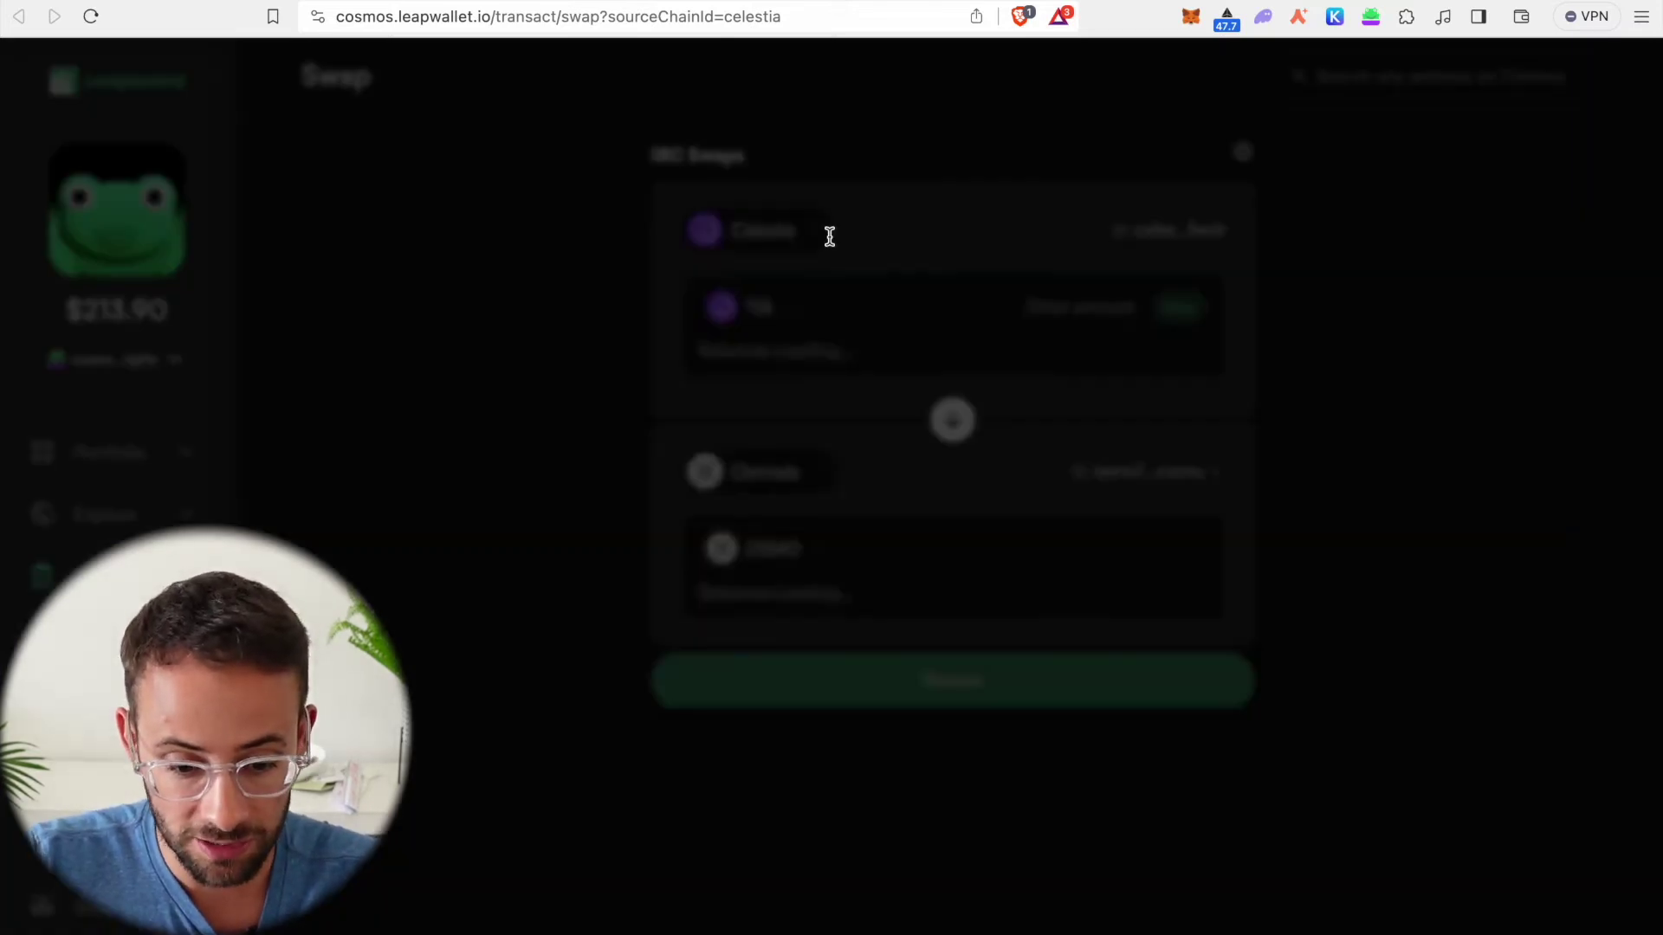
scroll(831, 729, "down", 3)
scroll(831, 731, "up", 5)
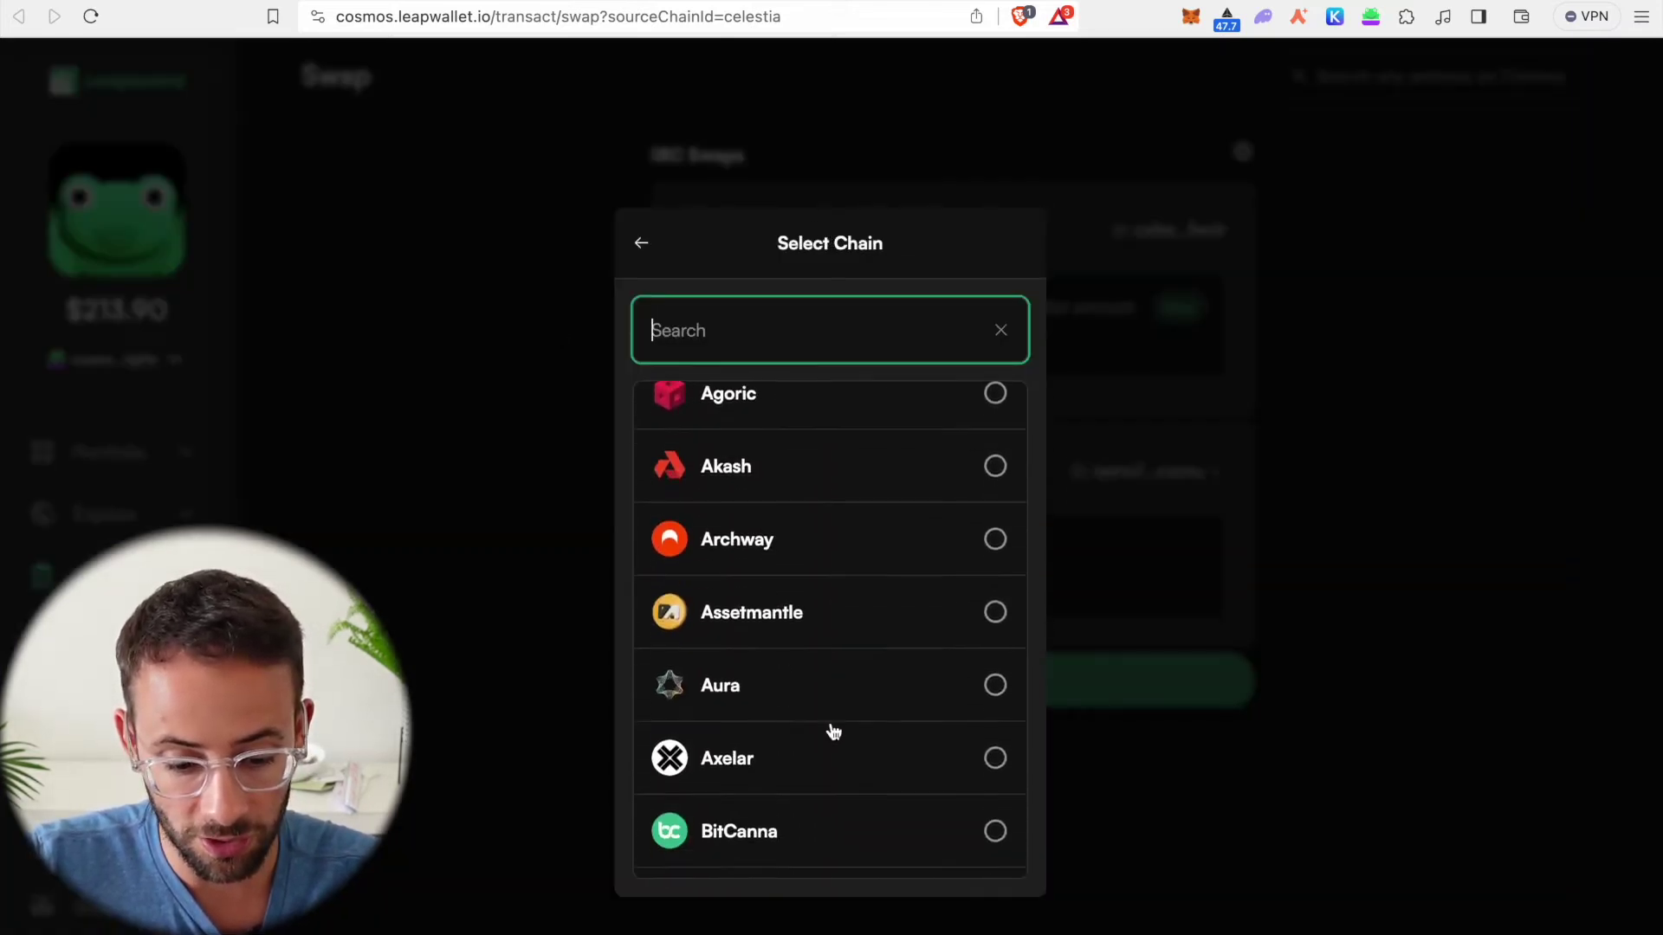
left_click(523, 505)
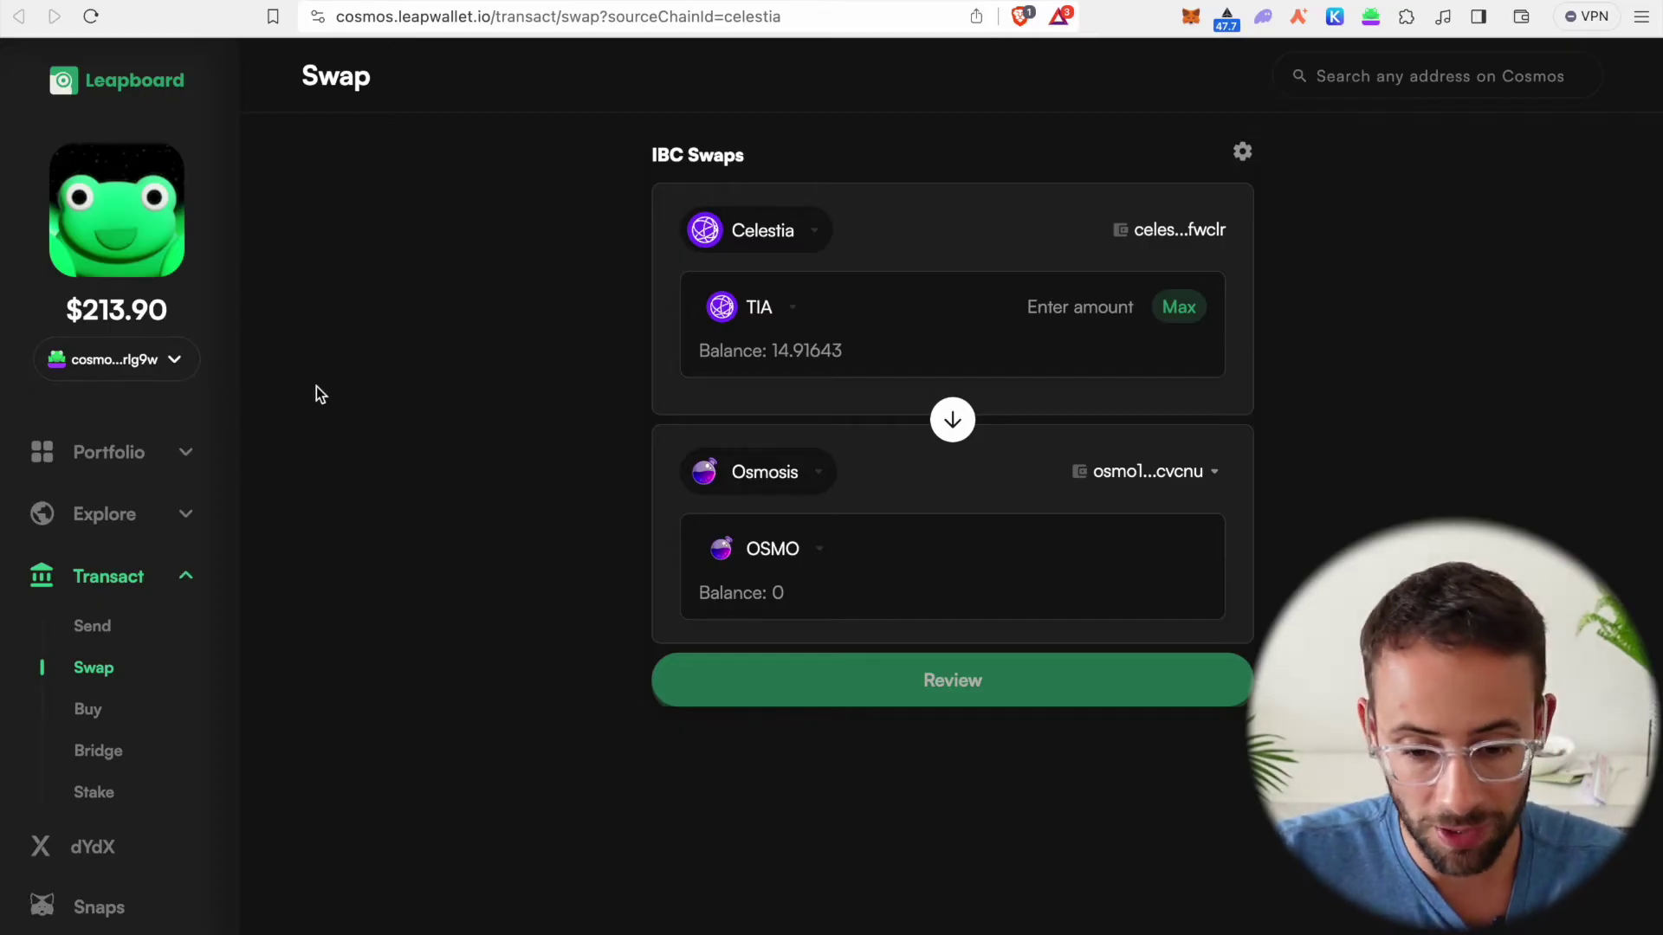
left_click(1371, 18)
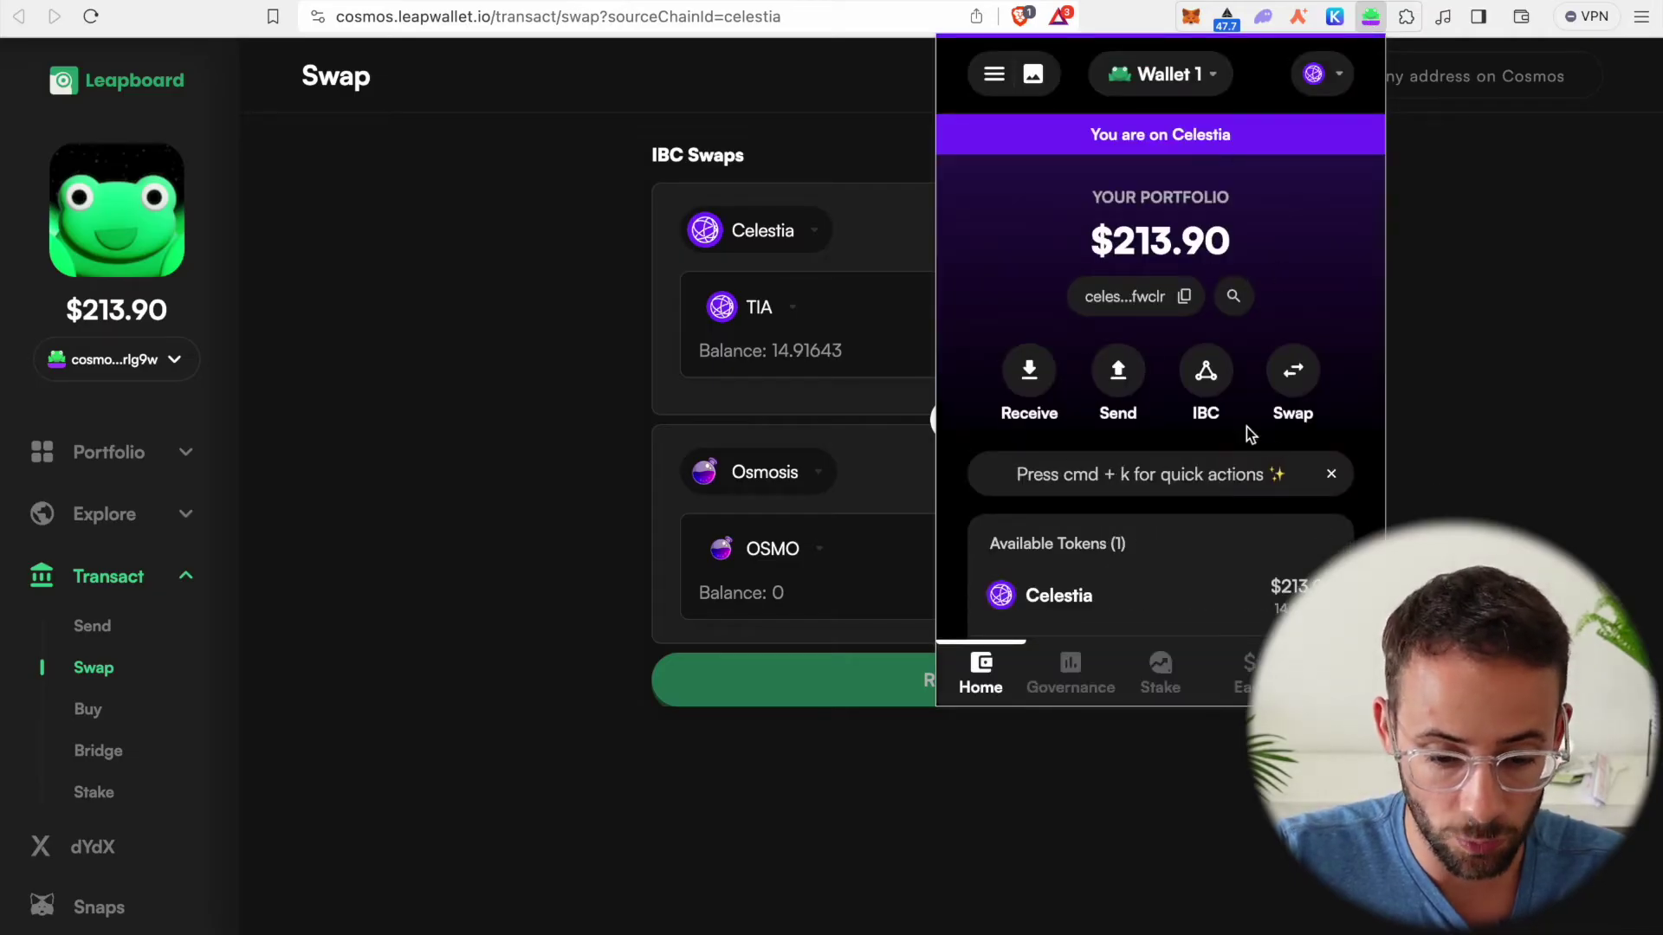
- Browse Leapboard's Portfolio Overview, NFTs and Governance pages
left_click(411, 498)
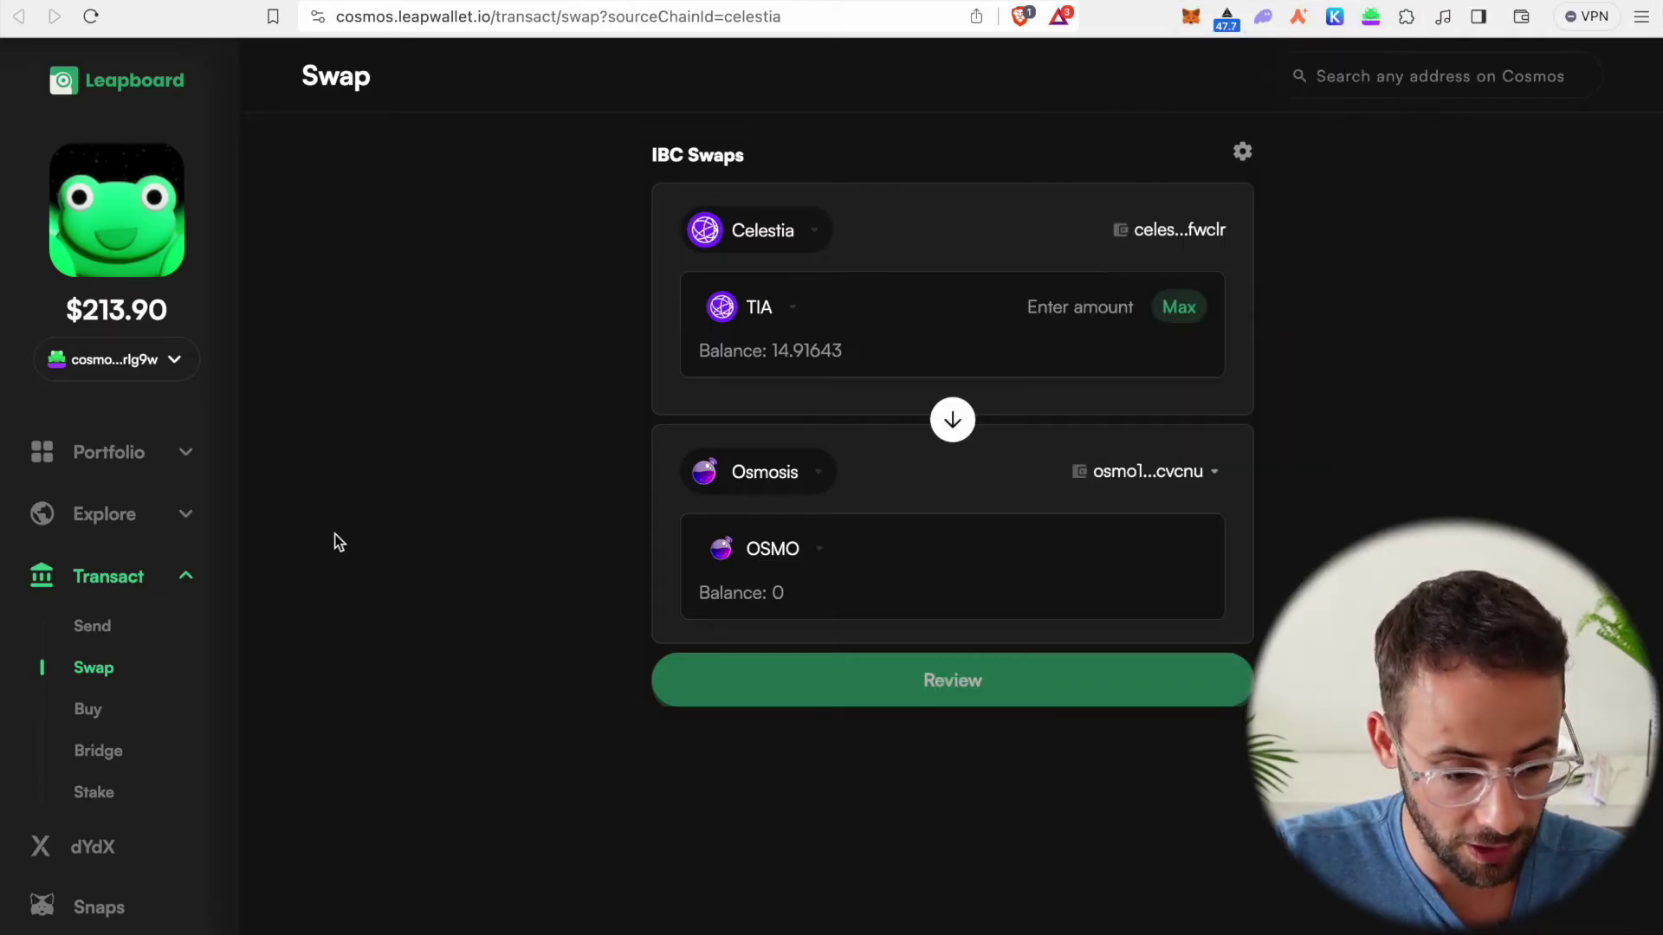
left_click(104, 454)
left_click(102, 502)
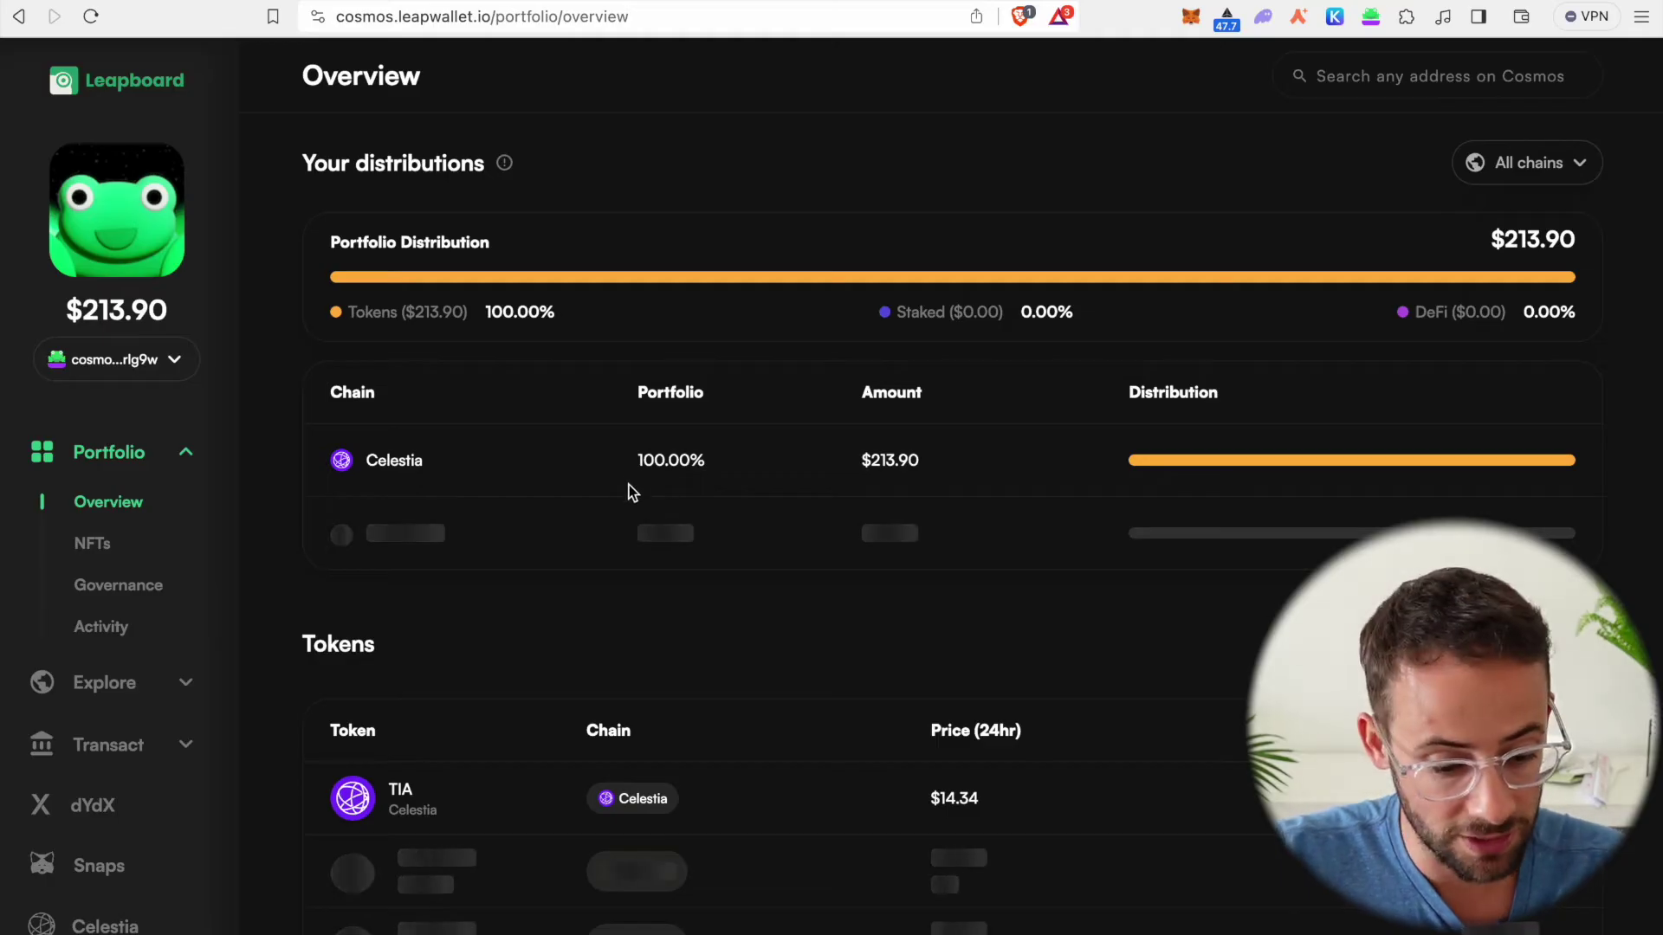
left_click(103, 561)
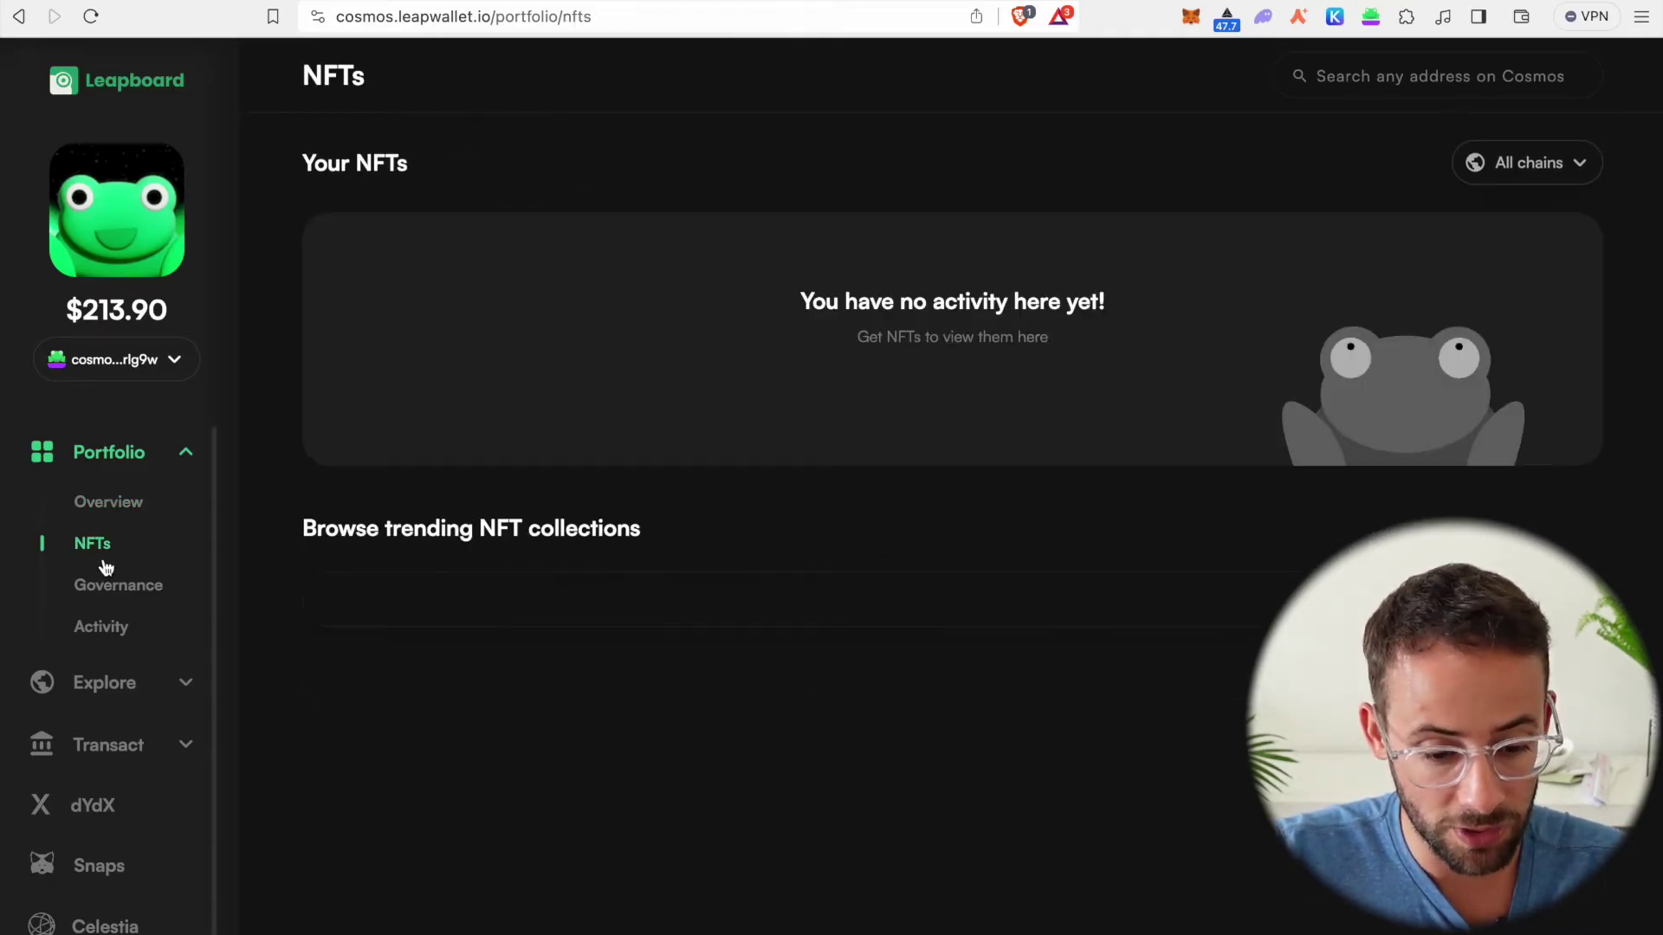
scroll(624, 470, "down", 2)
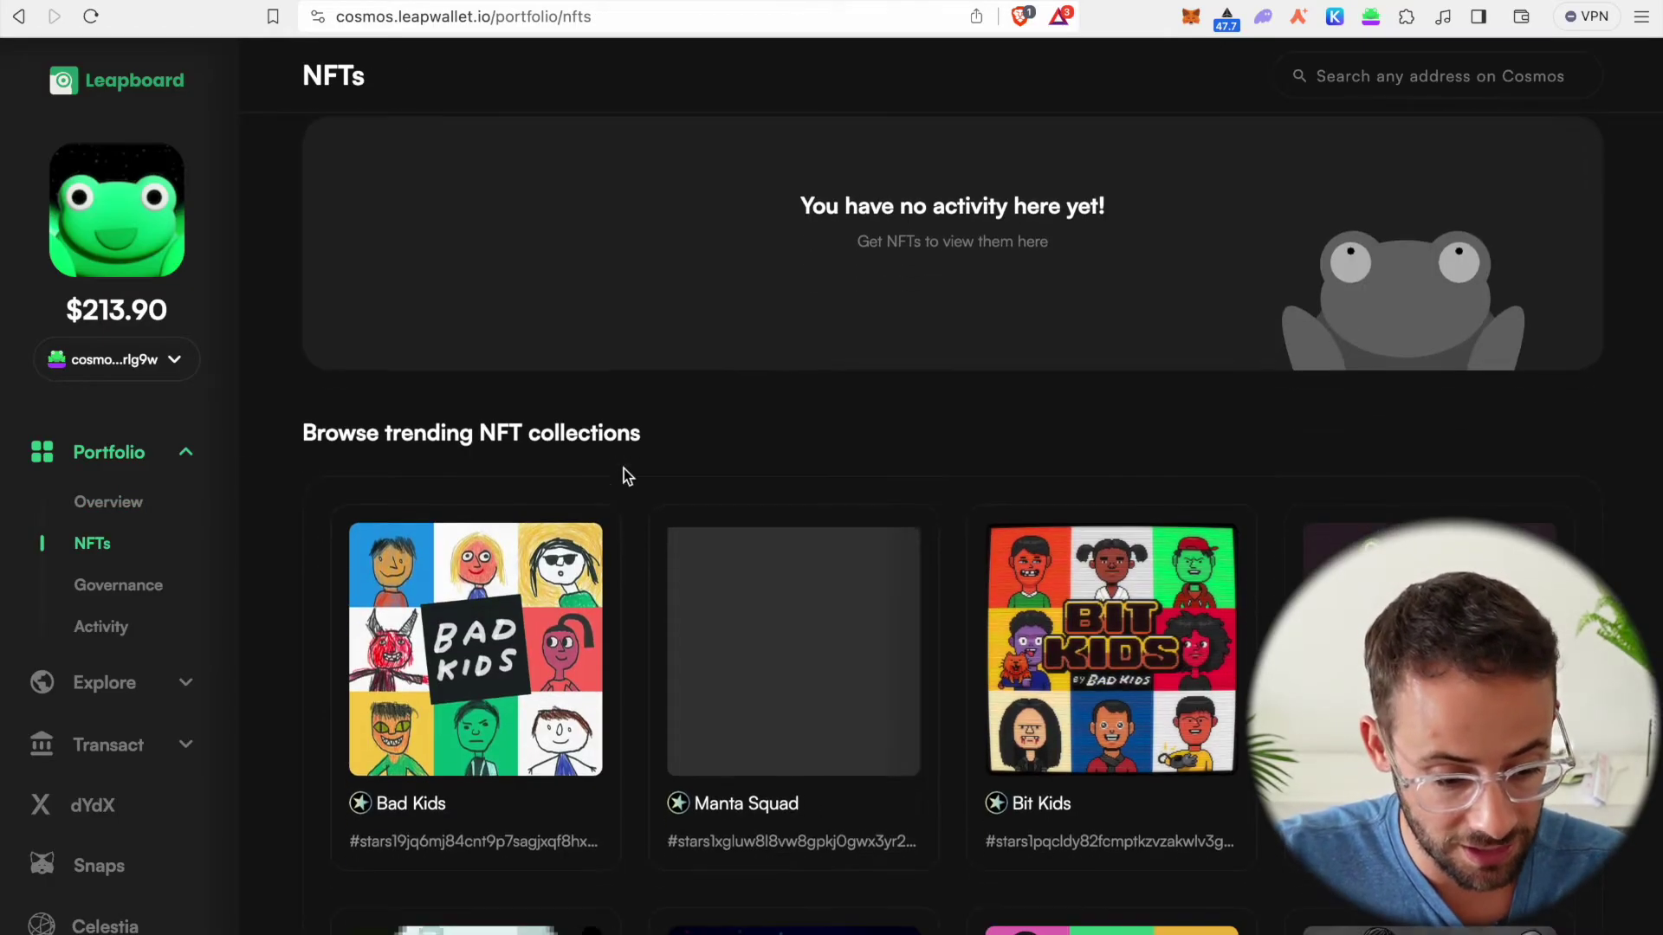
left_click(164, 588)
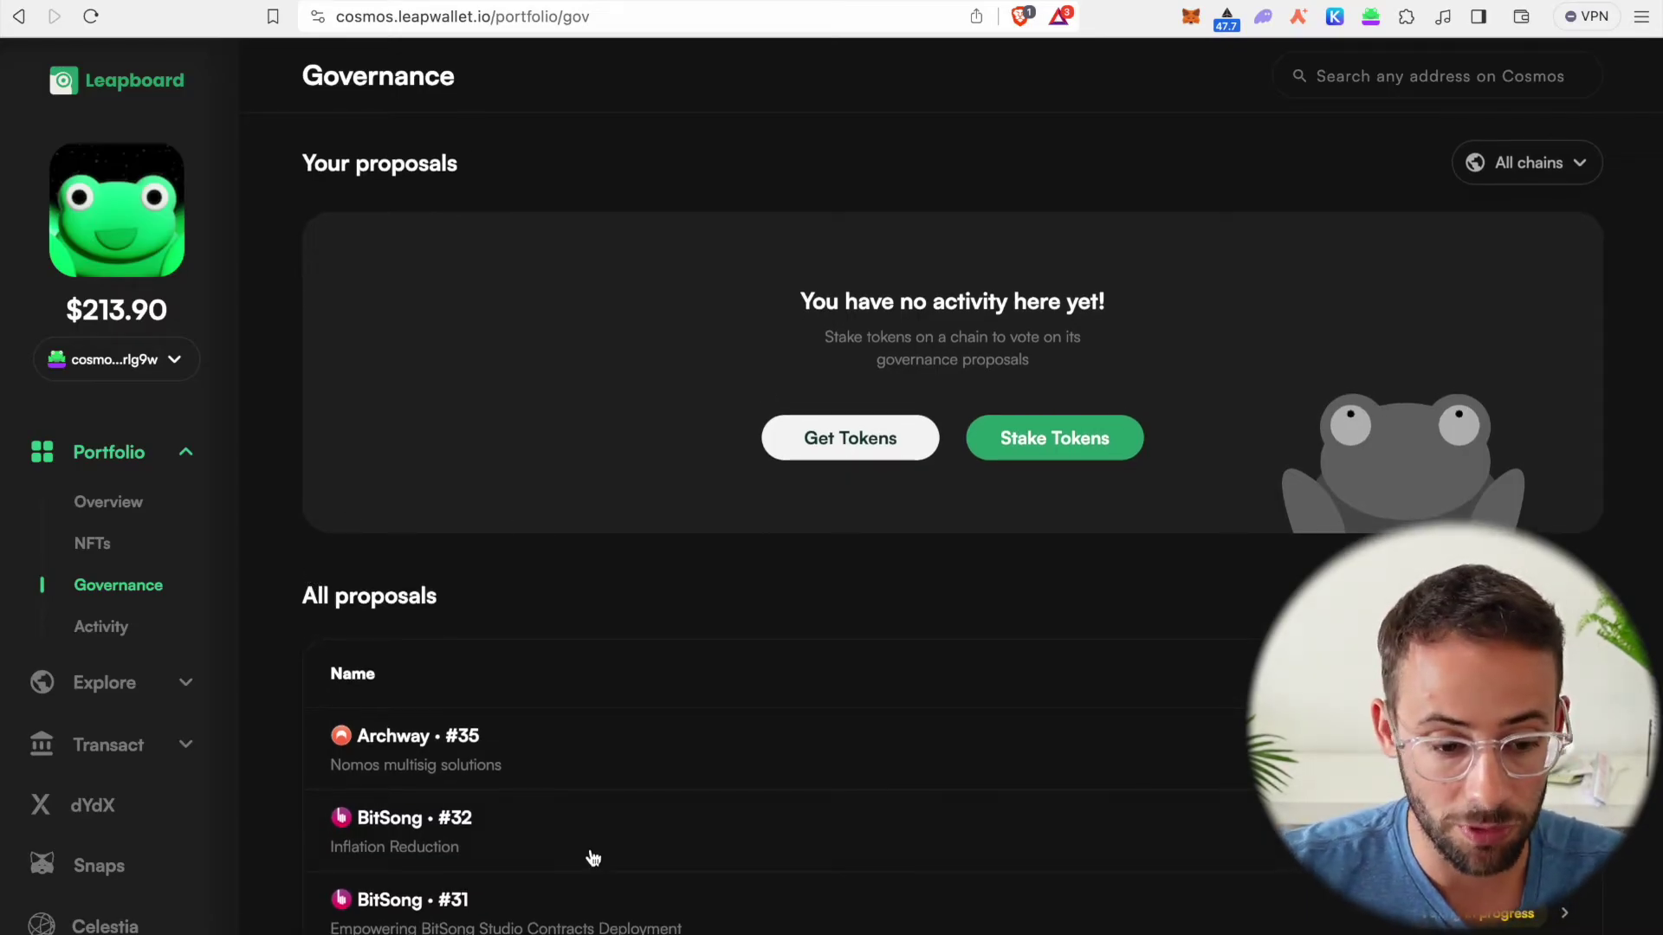
- View the portfolio Activity page, checking the chain list but staying on Cosmos Hub
left_click(93, 644)
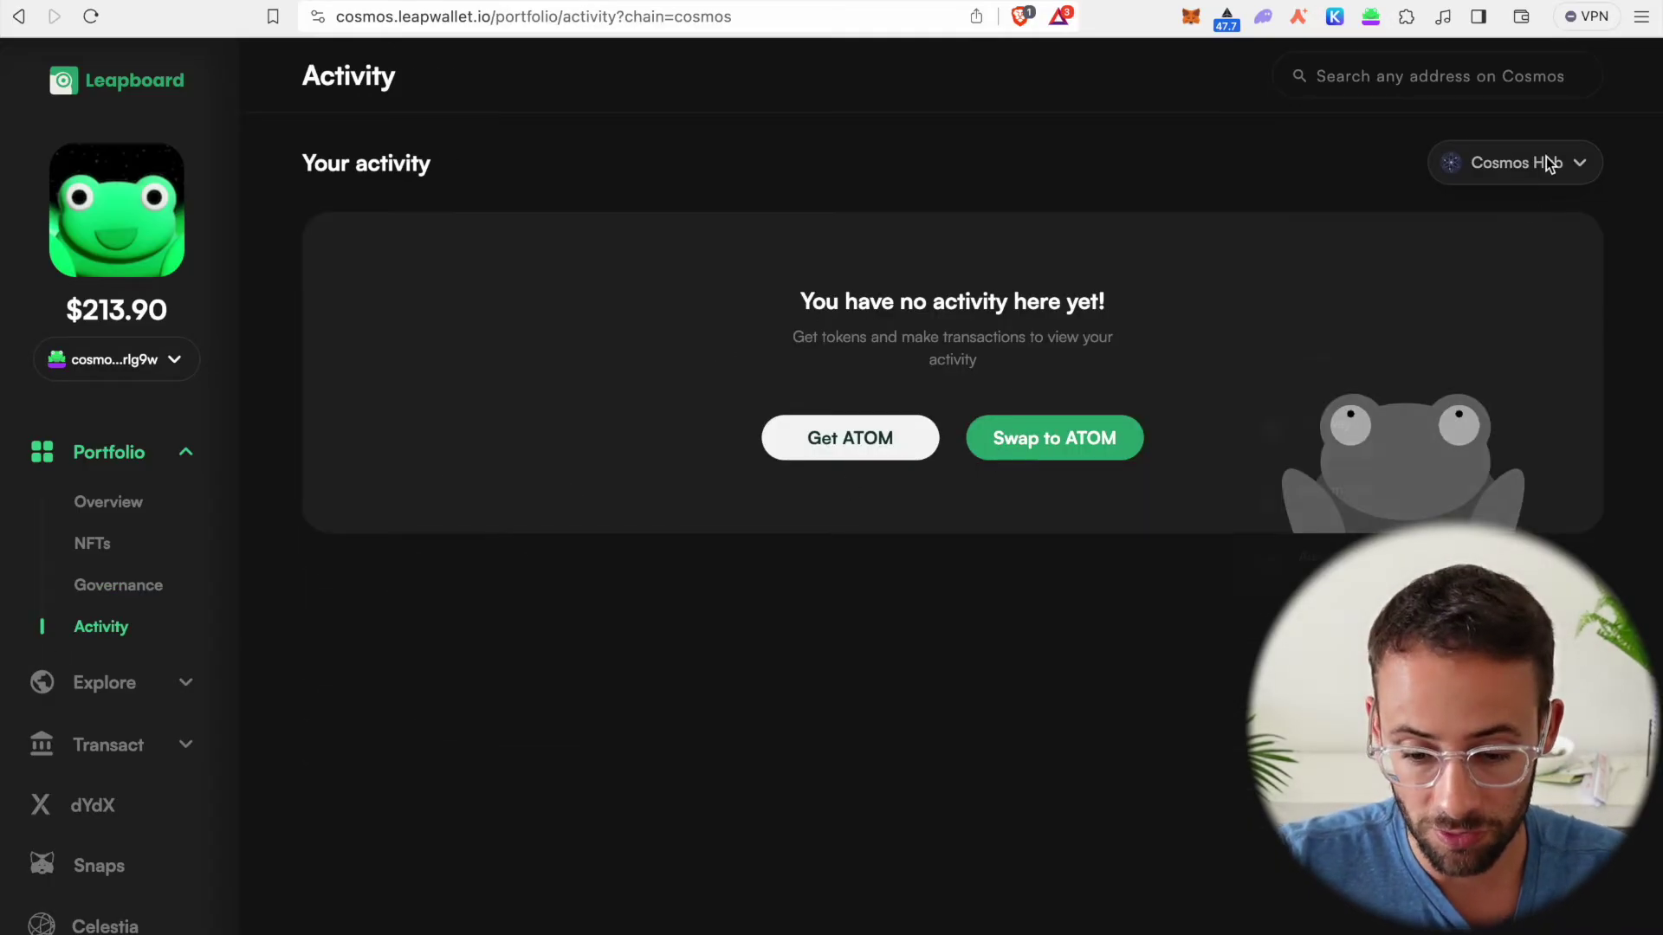
left_click(1503, 163)
scroll(1403, 481, "down", 1)
scroll(1402, 488, "up", 1)
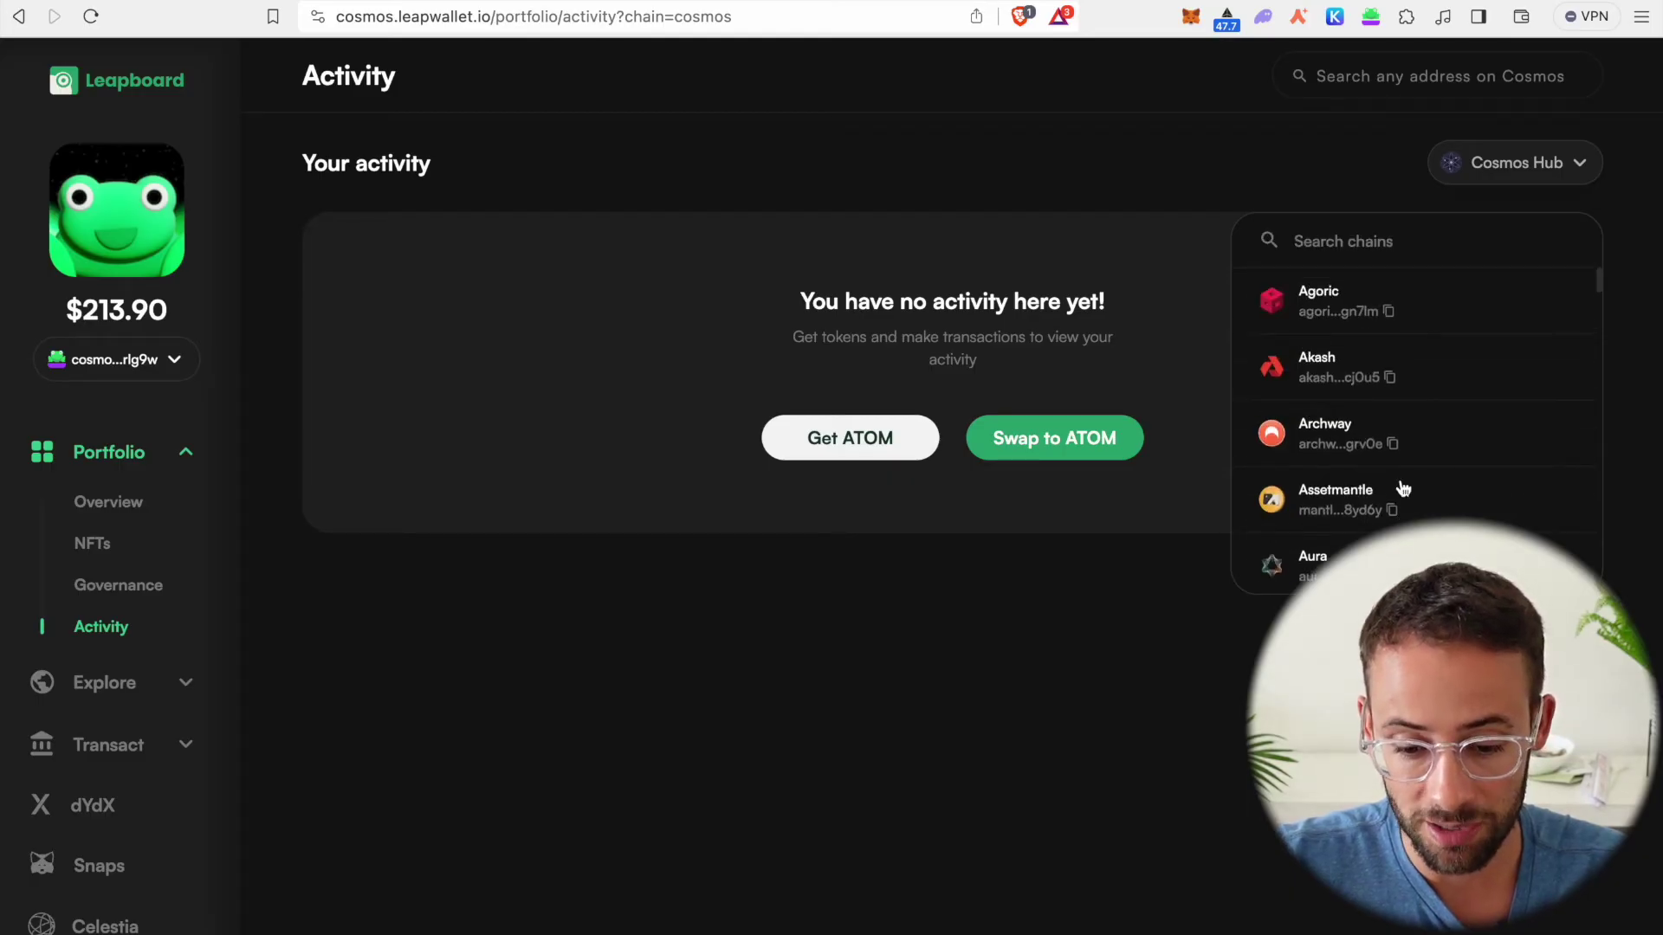
left_click(891, 612)
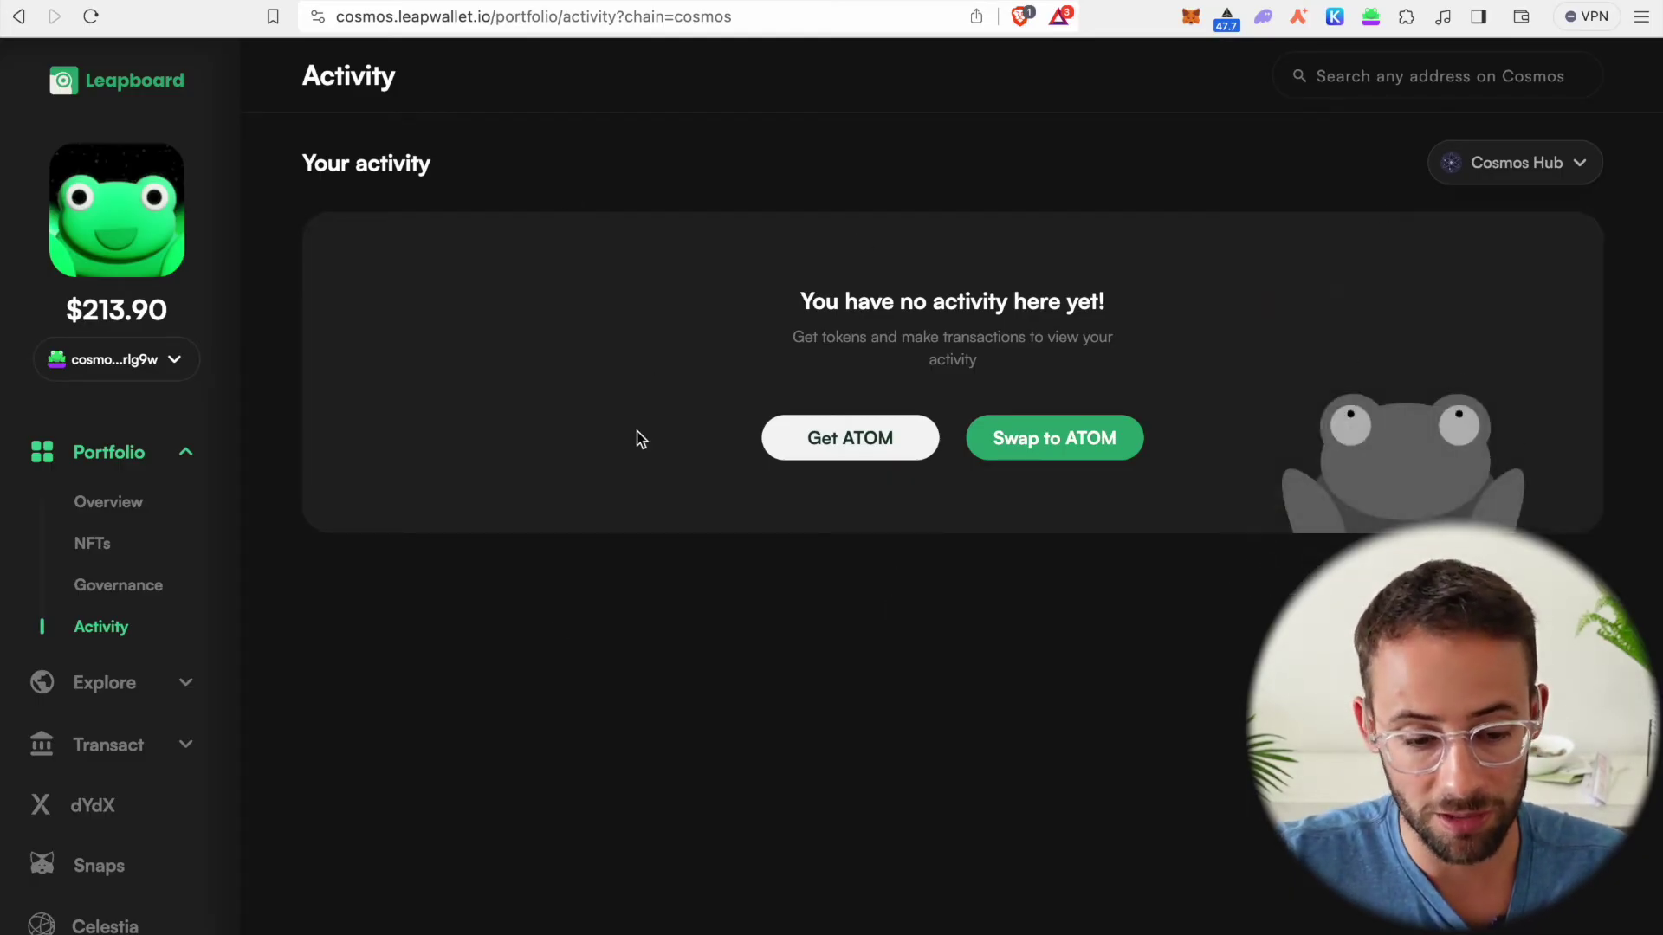
- Check the wallet's empty Celestia Governance and Stake TIA tabs, then open Leapboard's Celestia page
key("alt+shift+l")
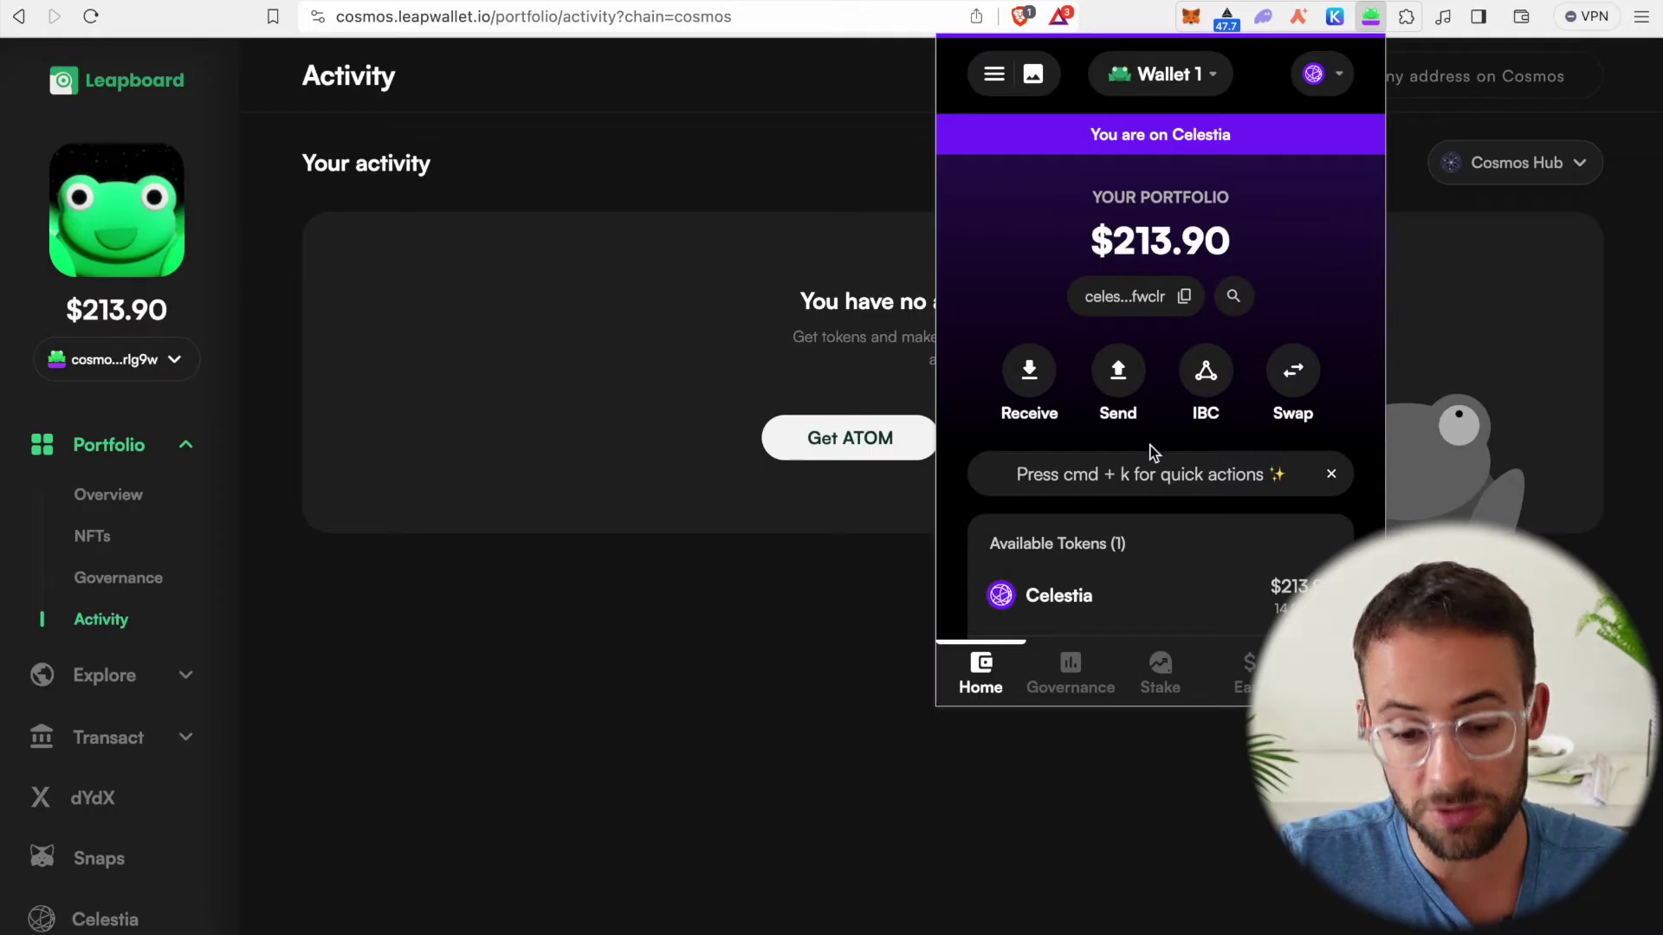
scroll(1129, 353, "down", 1)
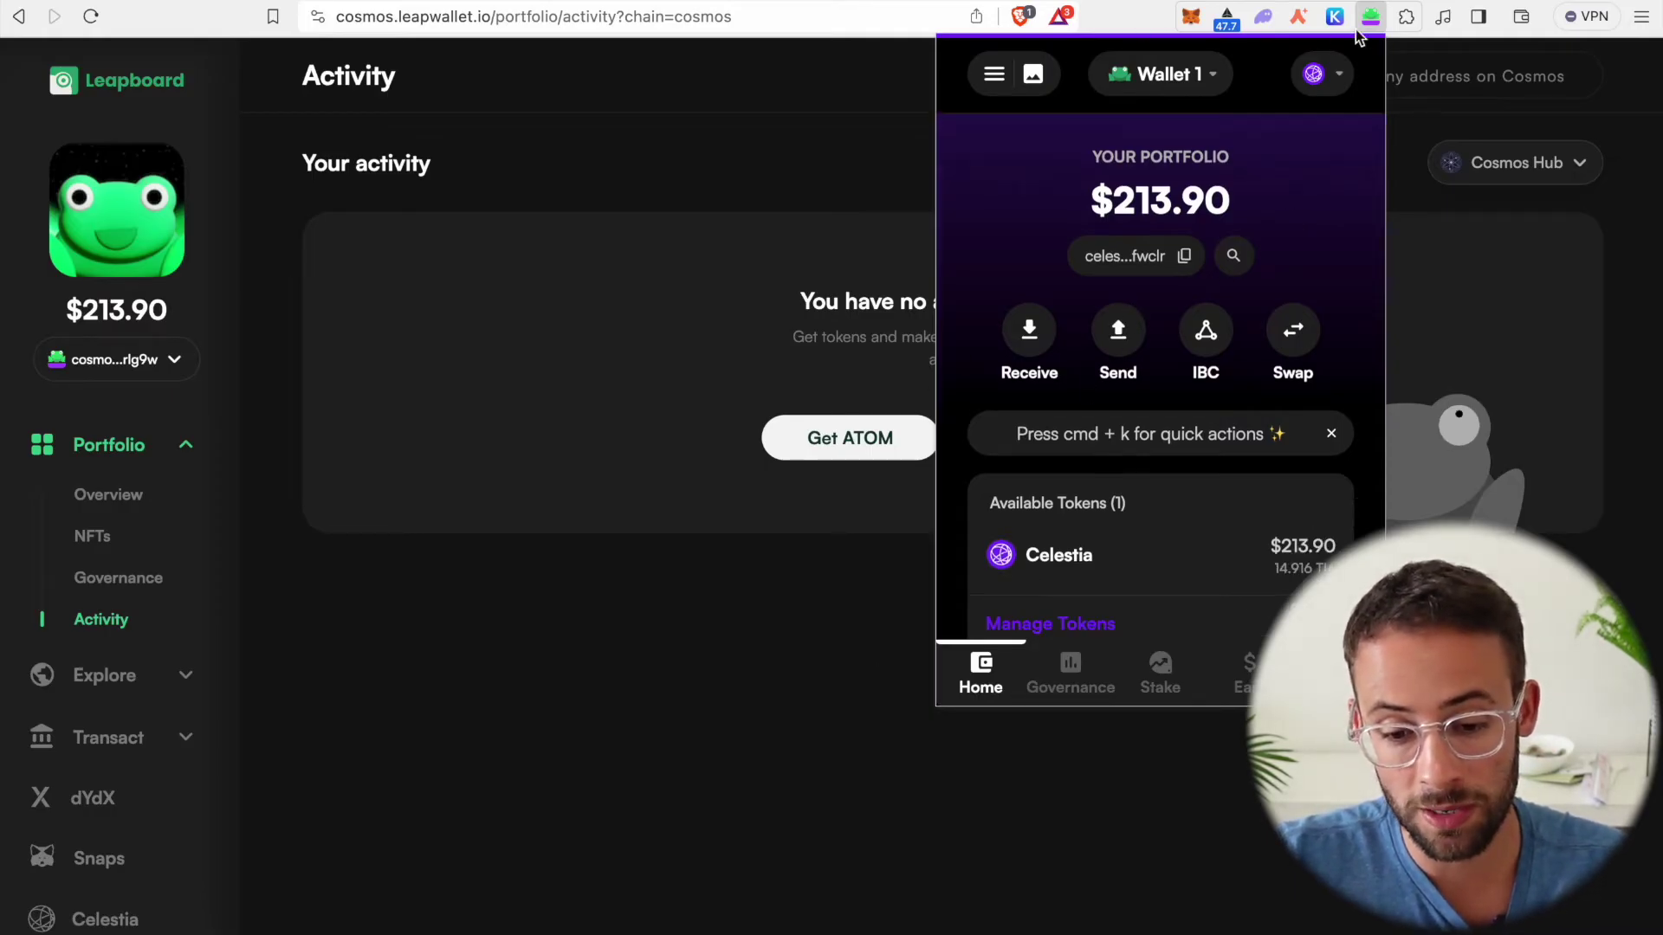
left_click(1071, 666)
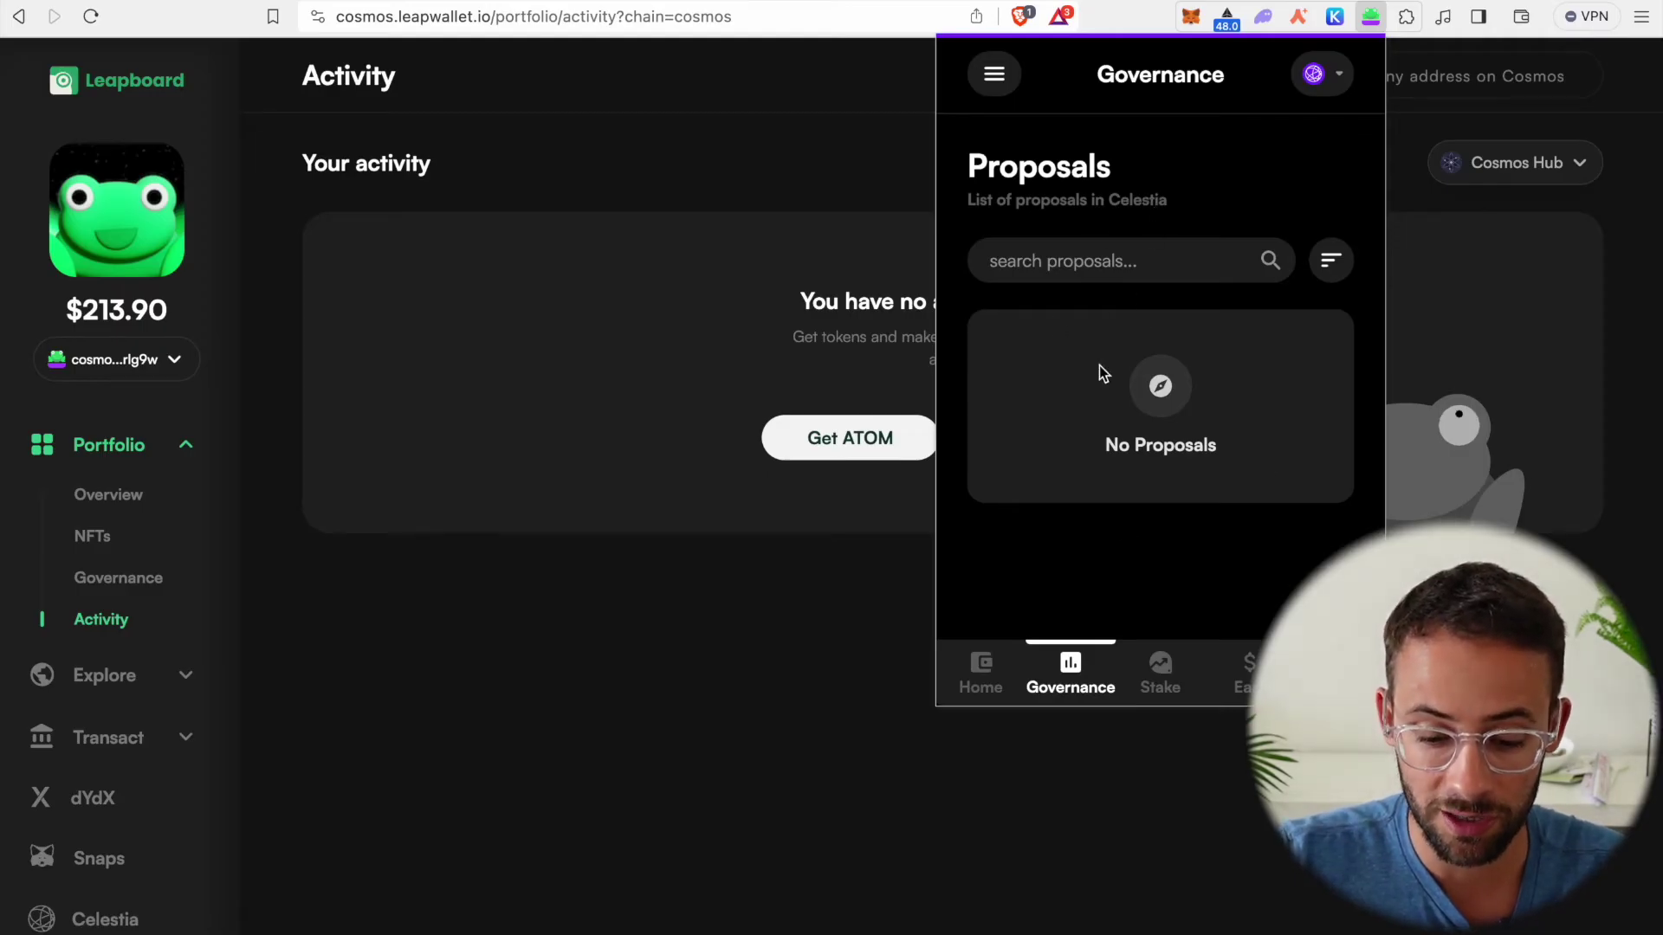
left_click(1172, 693)
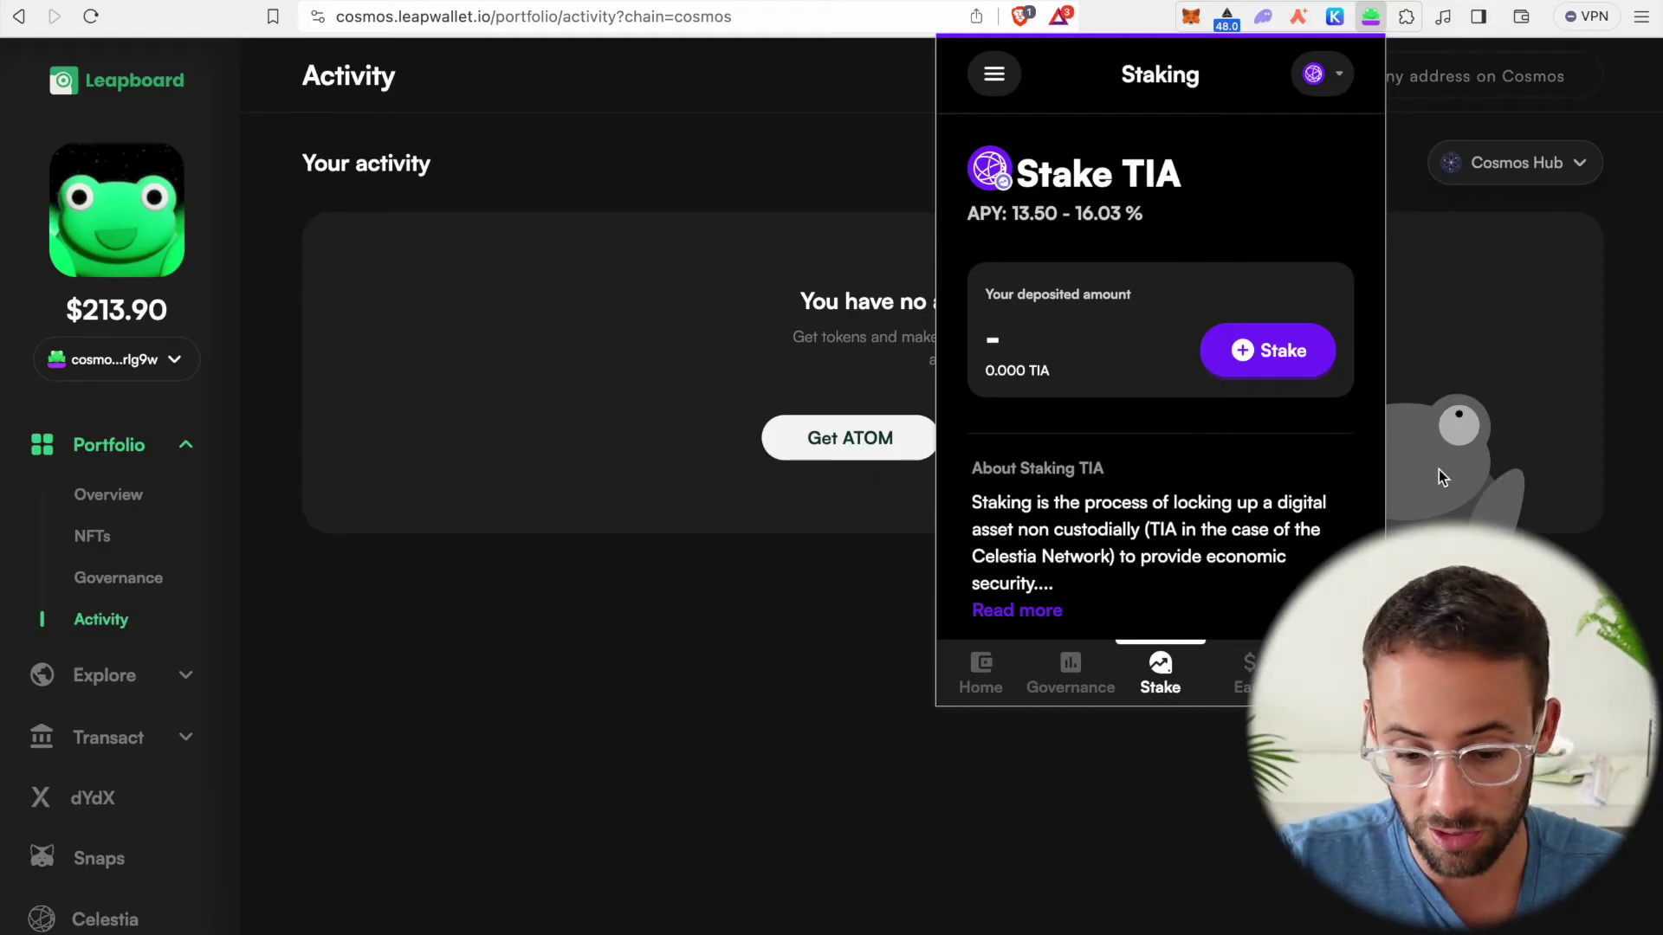
left_click(130, 919)
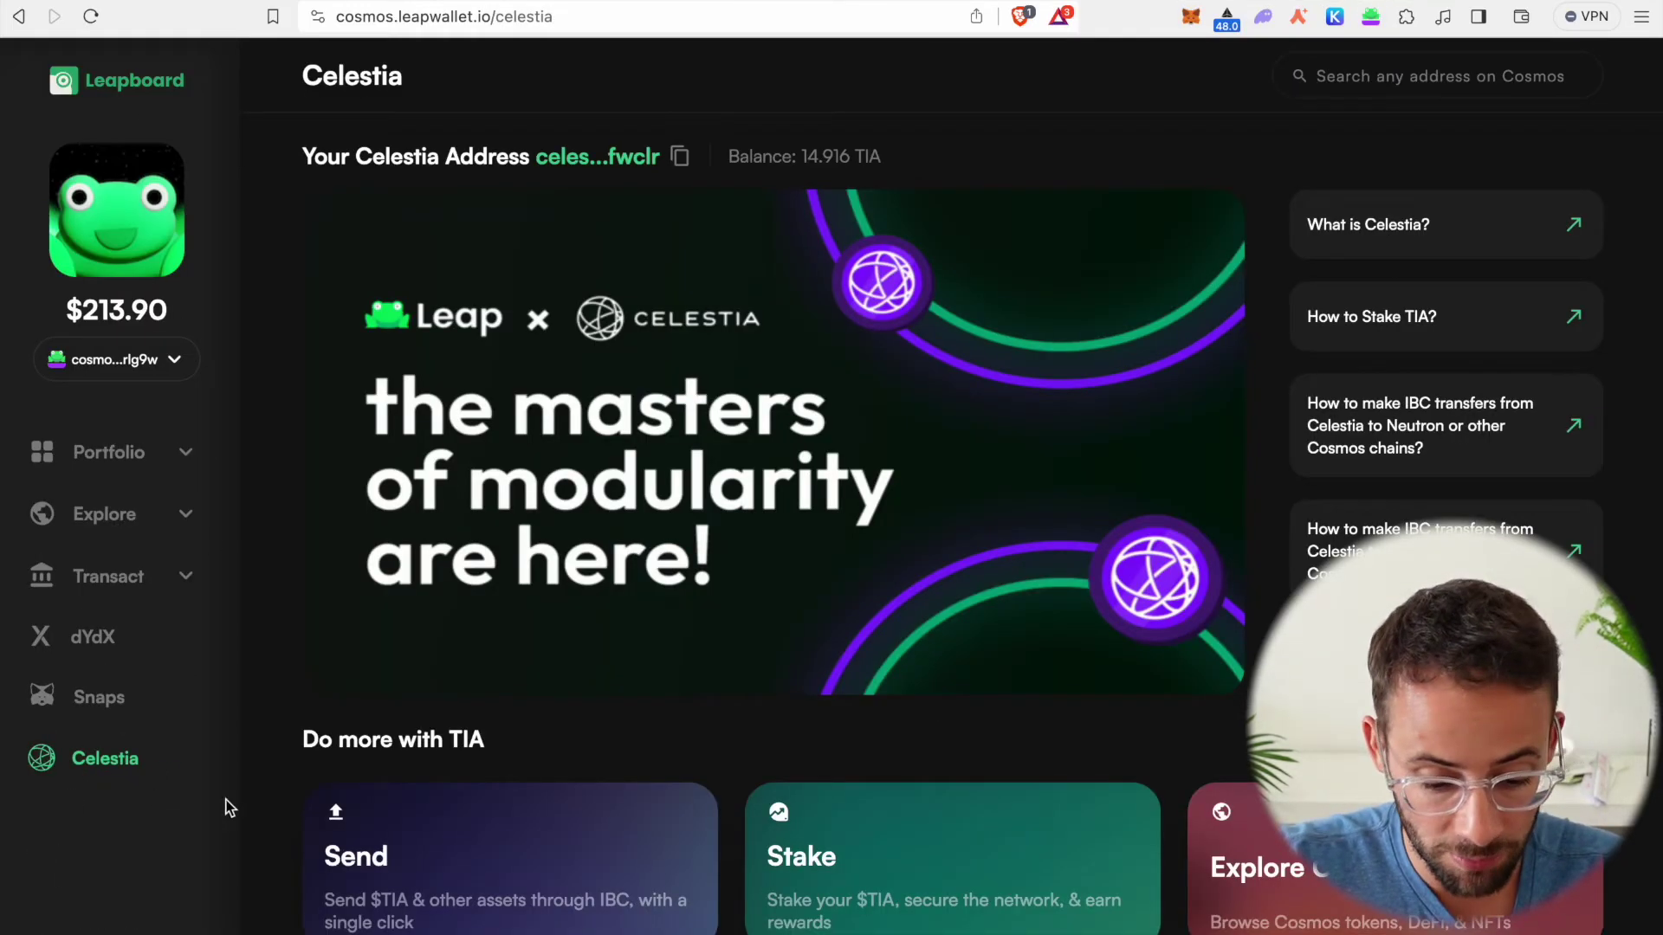
- Choose the Stake card under 'Do more with TIA' to bring up the validator picker
scroll(501, 847, "down", 3)
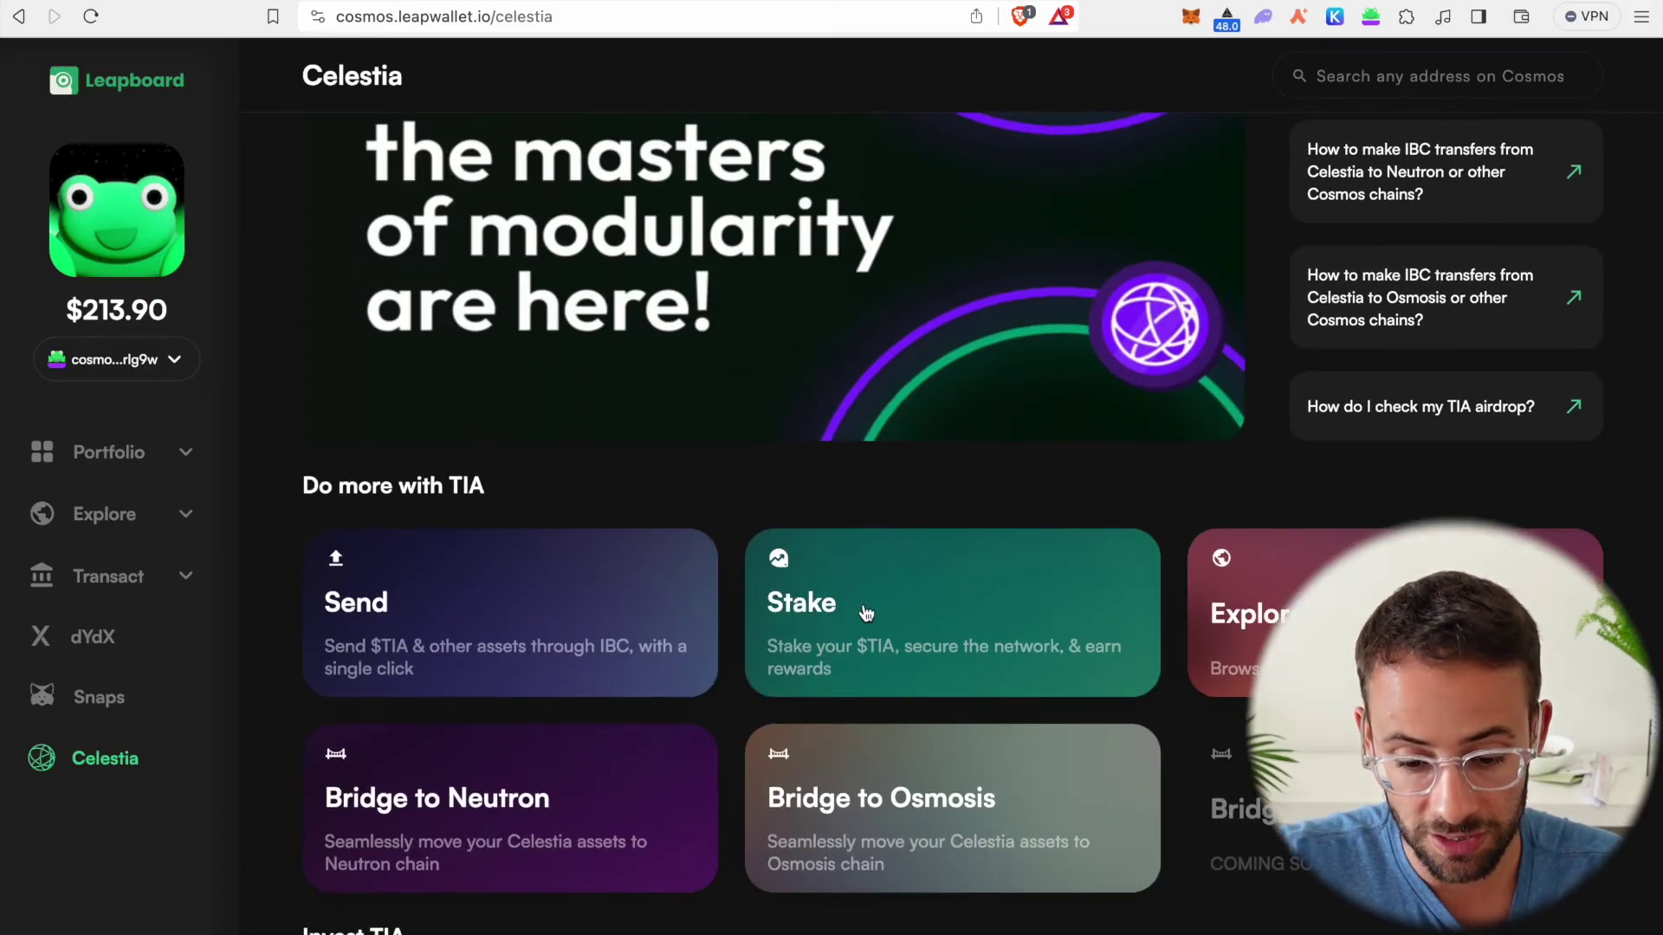
left_click(929, 606)
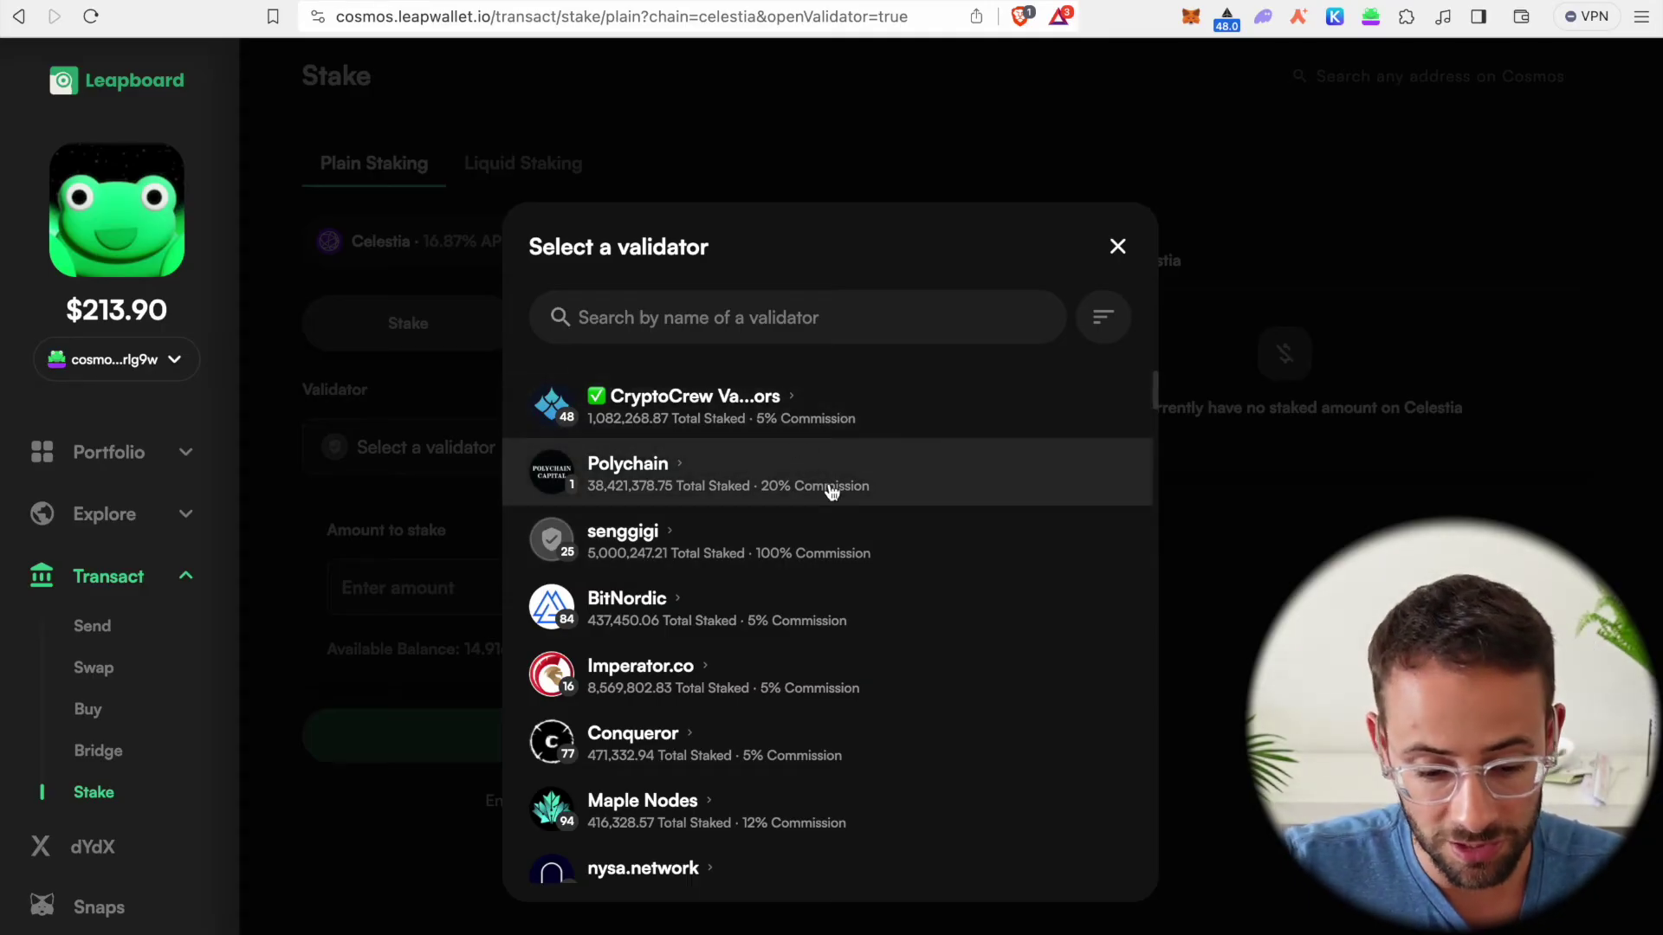
- Find Stakecito in the Celestia validator list and open its details (16.03% APR, 5% commission)
scroll(819, 703, "down", 1)
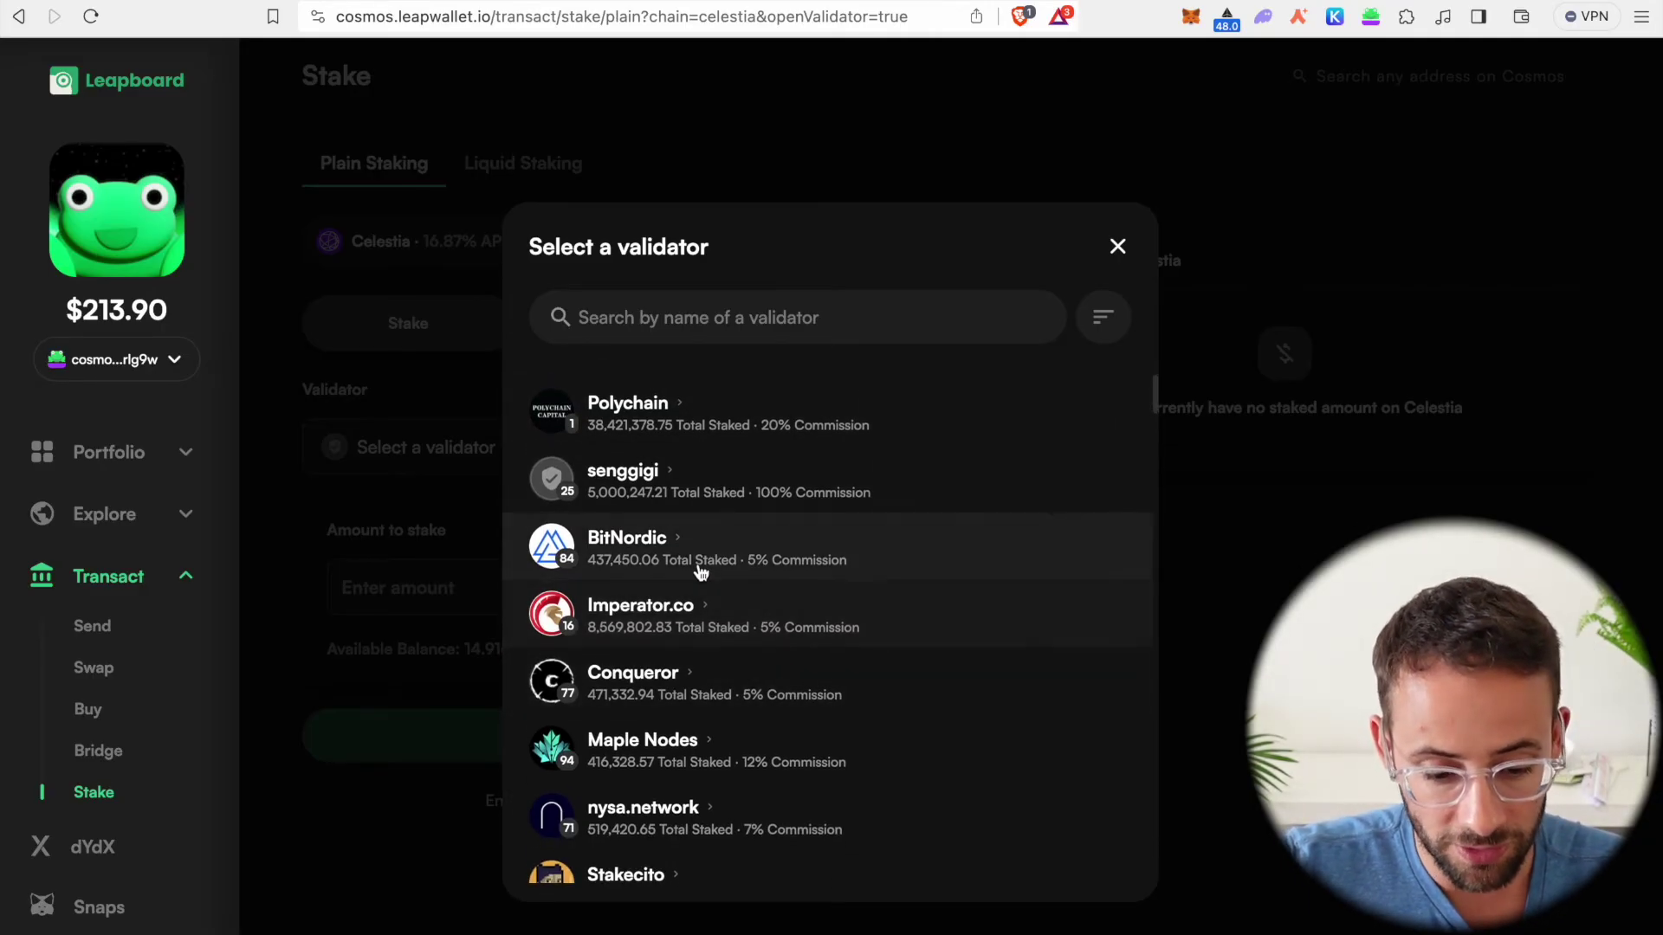
scroll(698, 563, "up", 1)
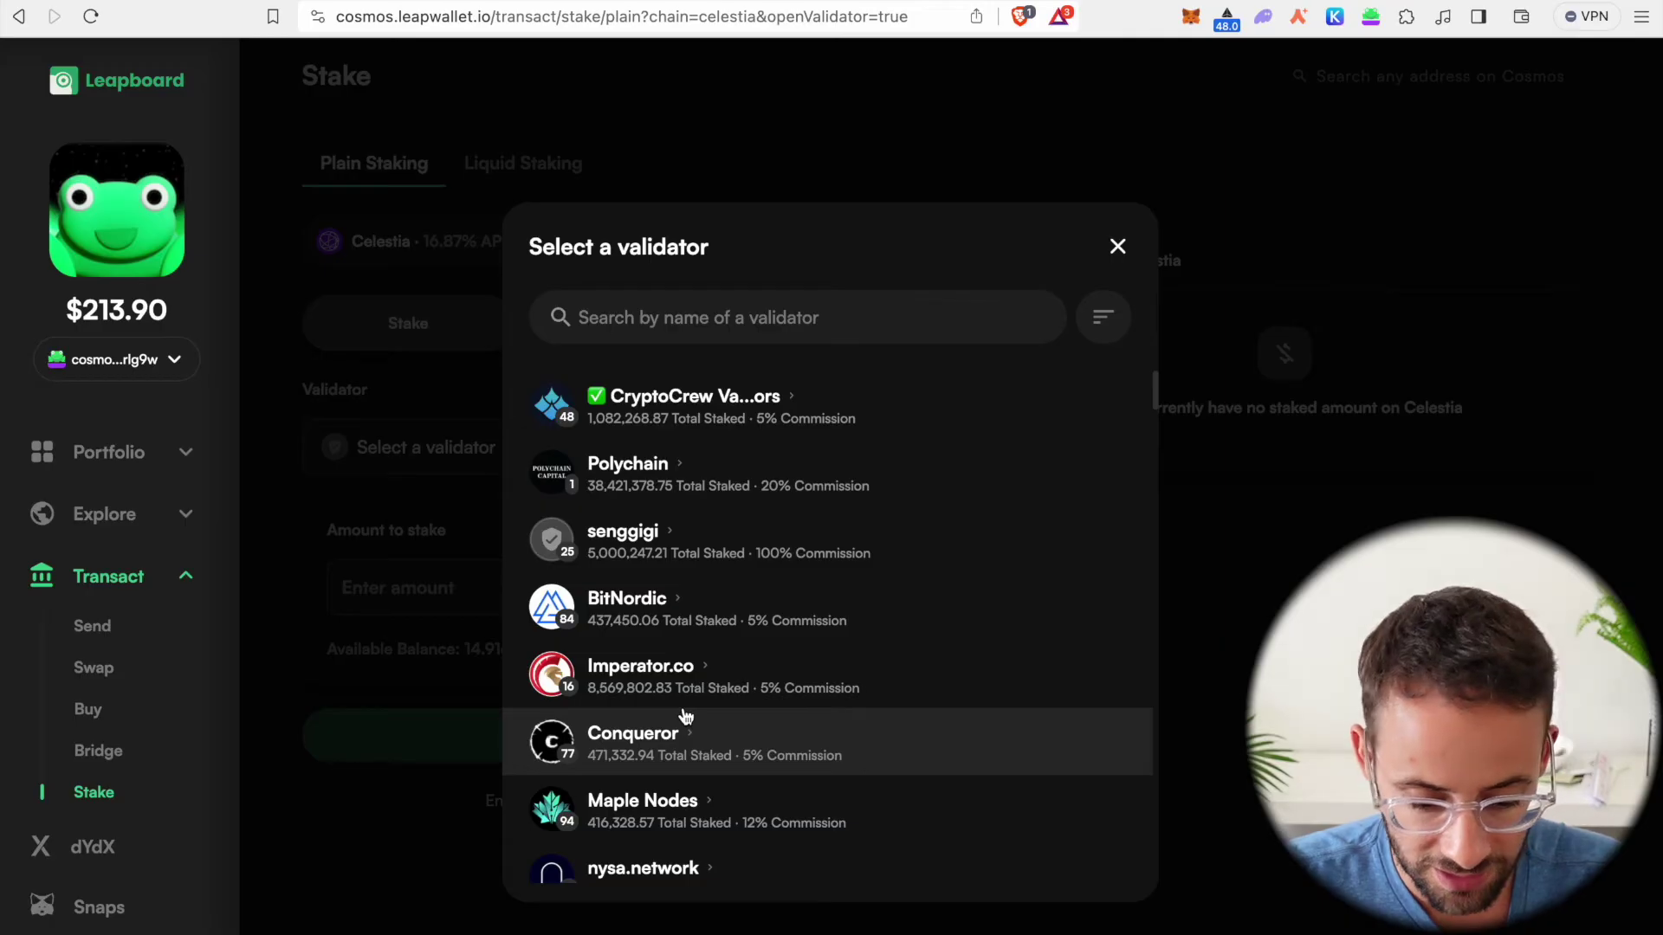
scroll(840, 761, "down", 3)
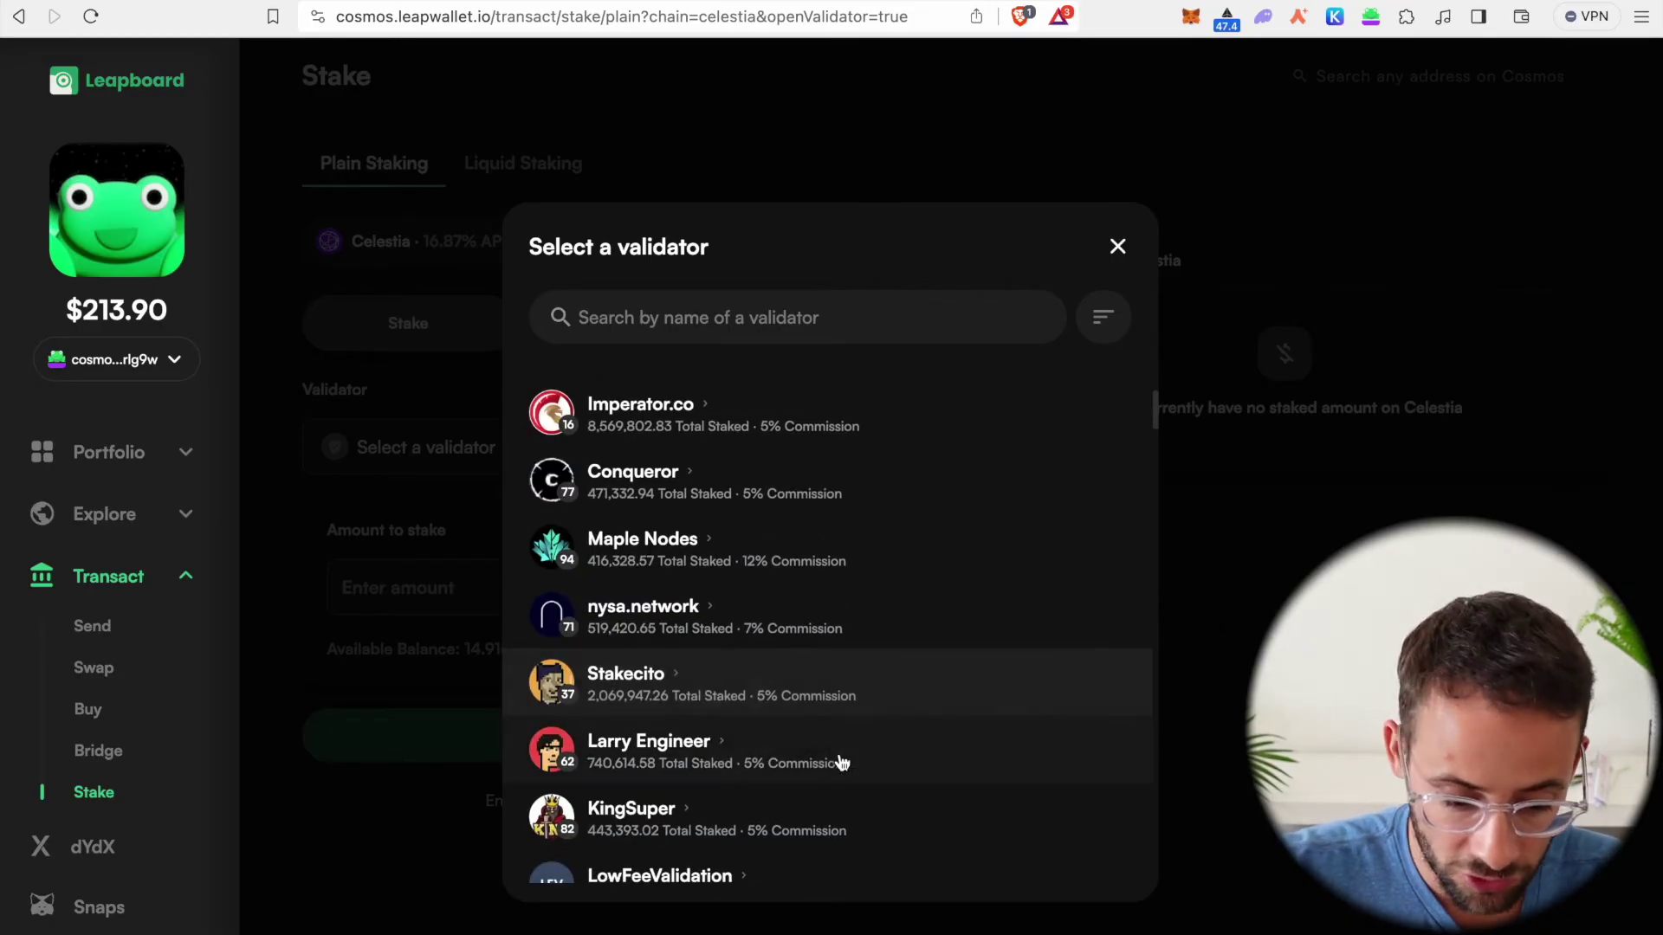
scroll(841, 762, "down", 1)
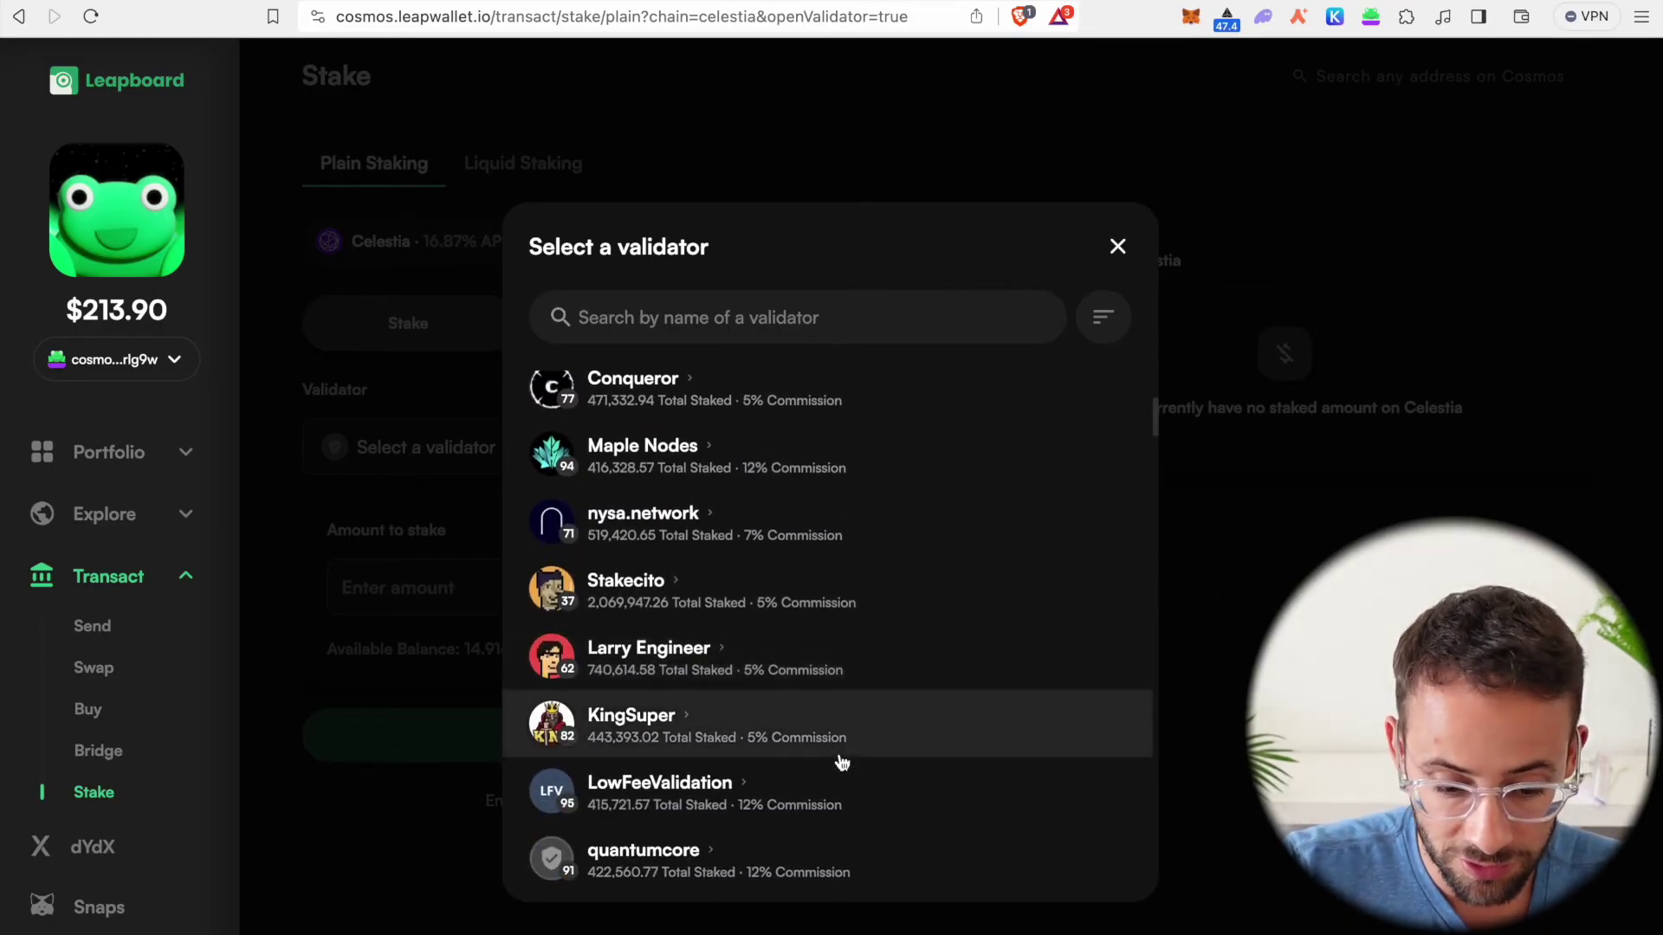
scroll(840, 761, "up", 2)
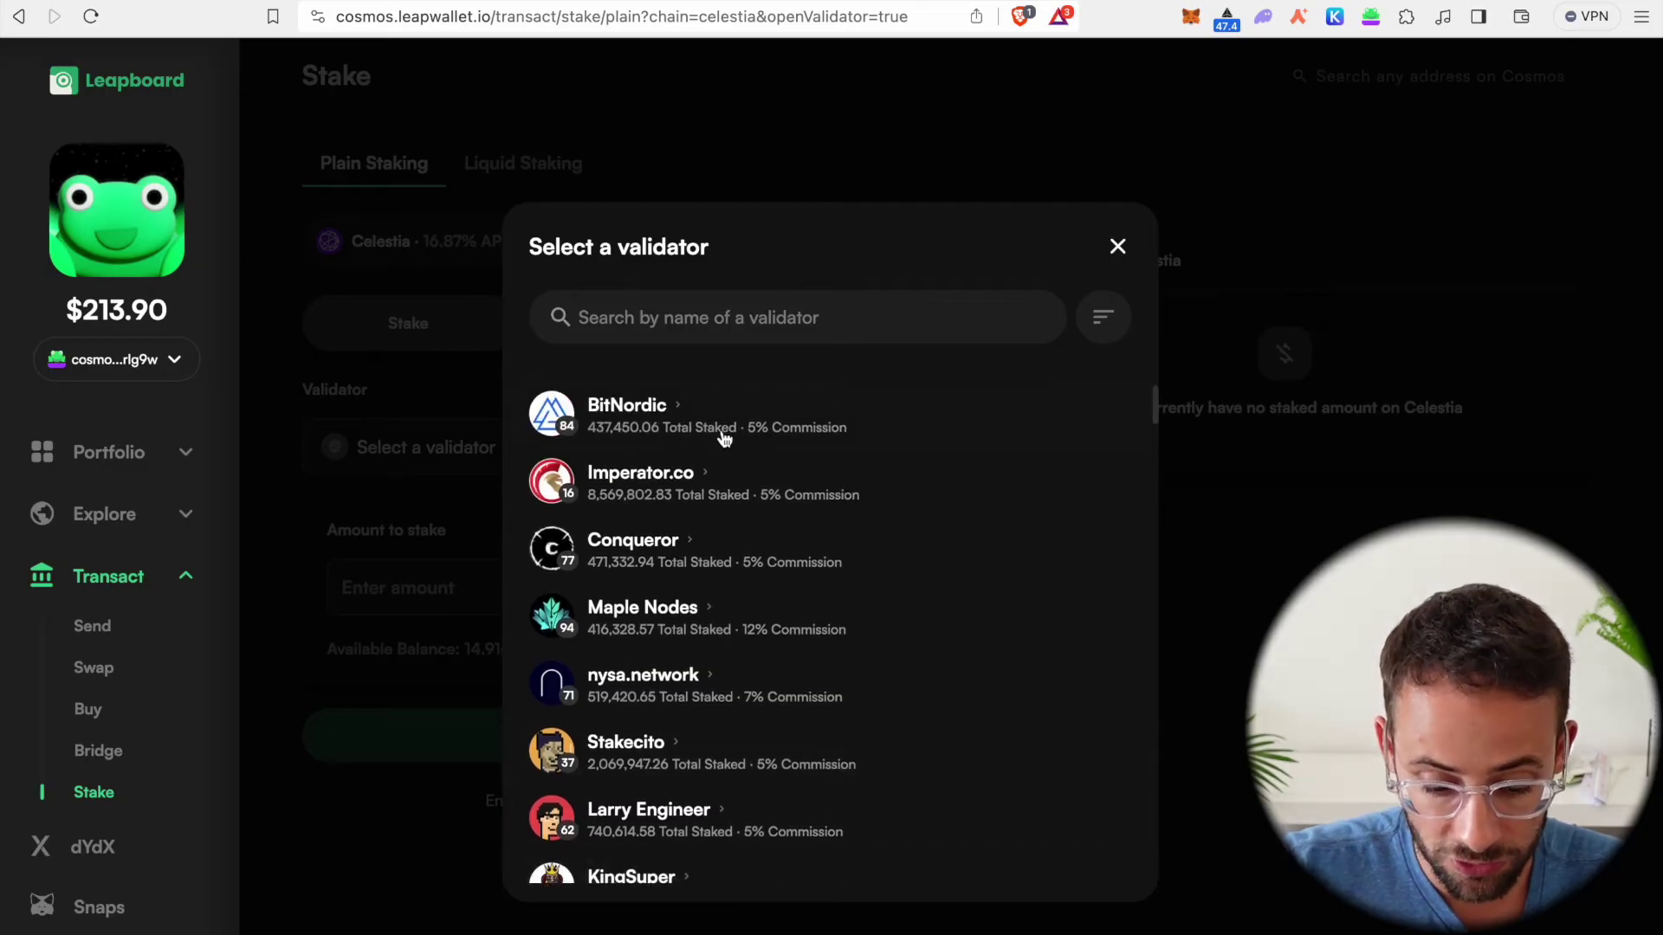
scroll(746, 673, "down", 3)
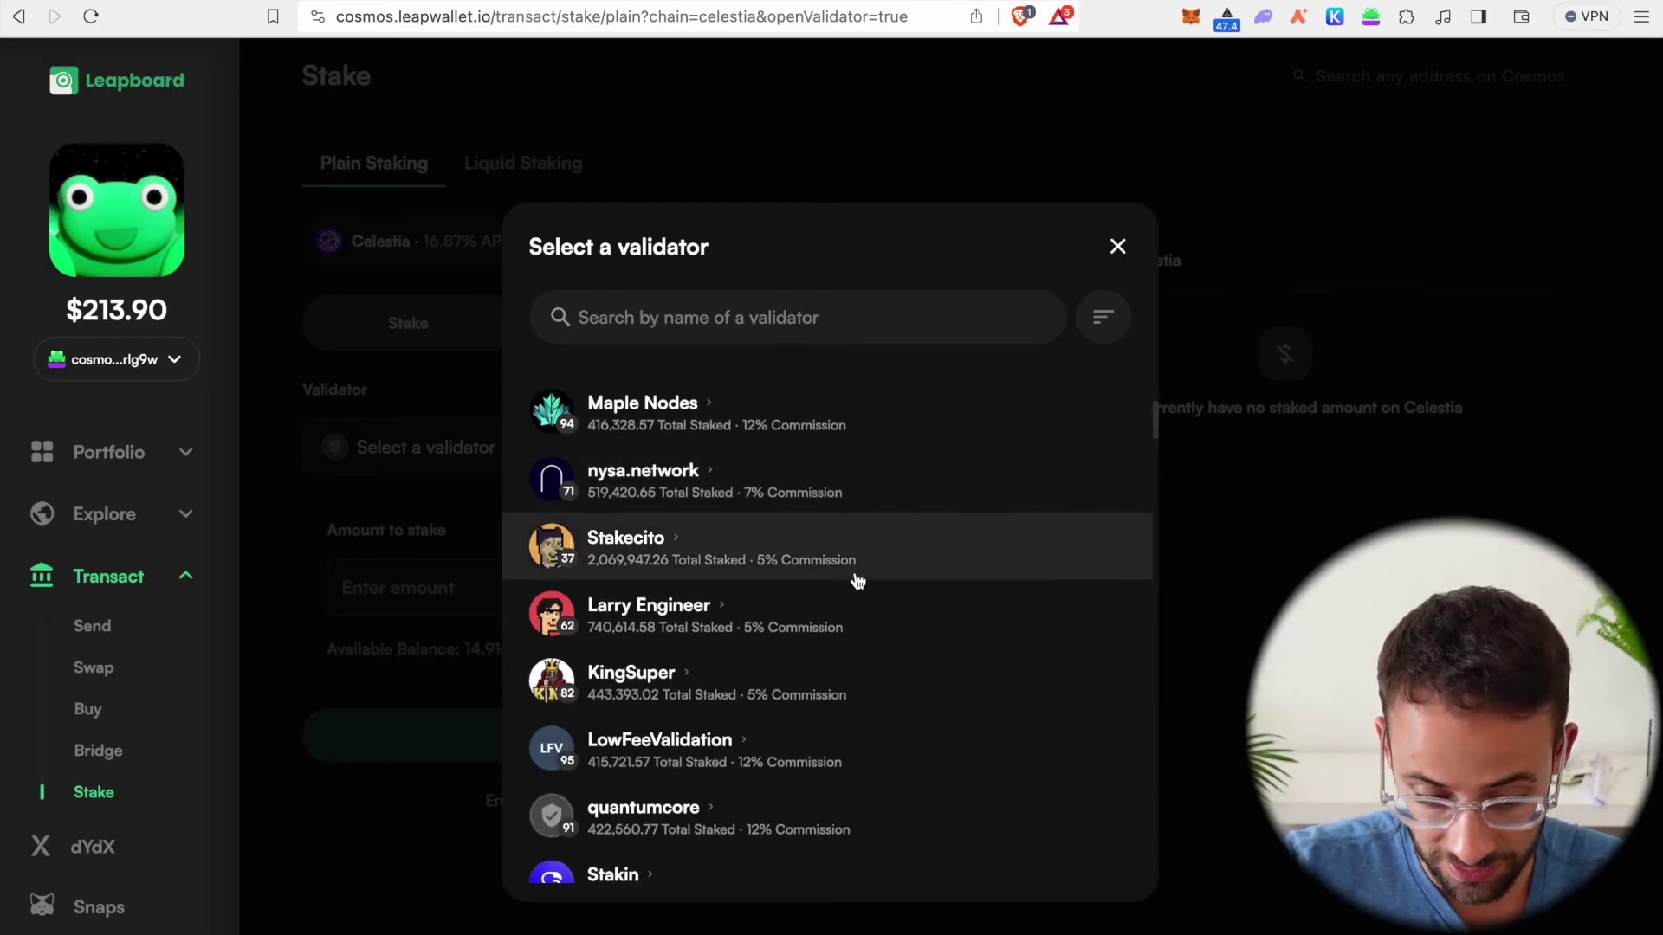
left_click(667, 551)
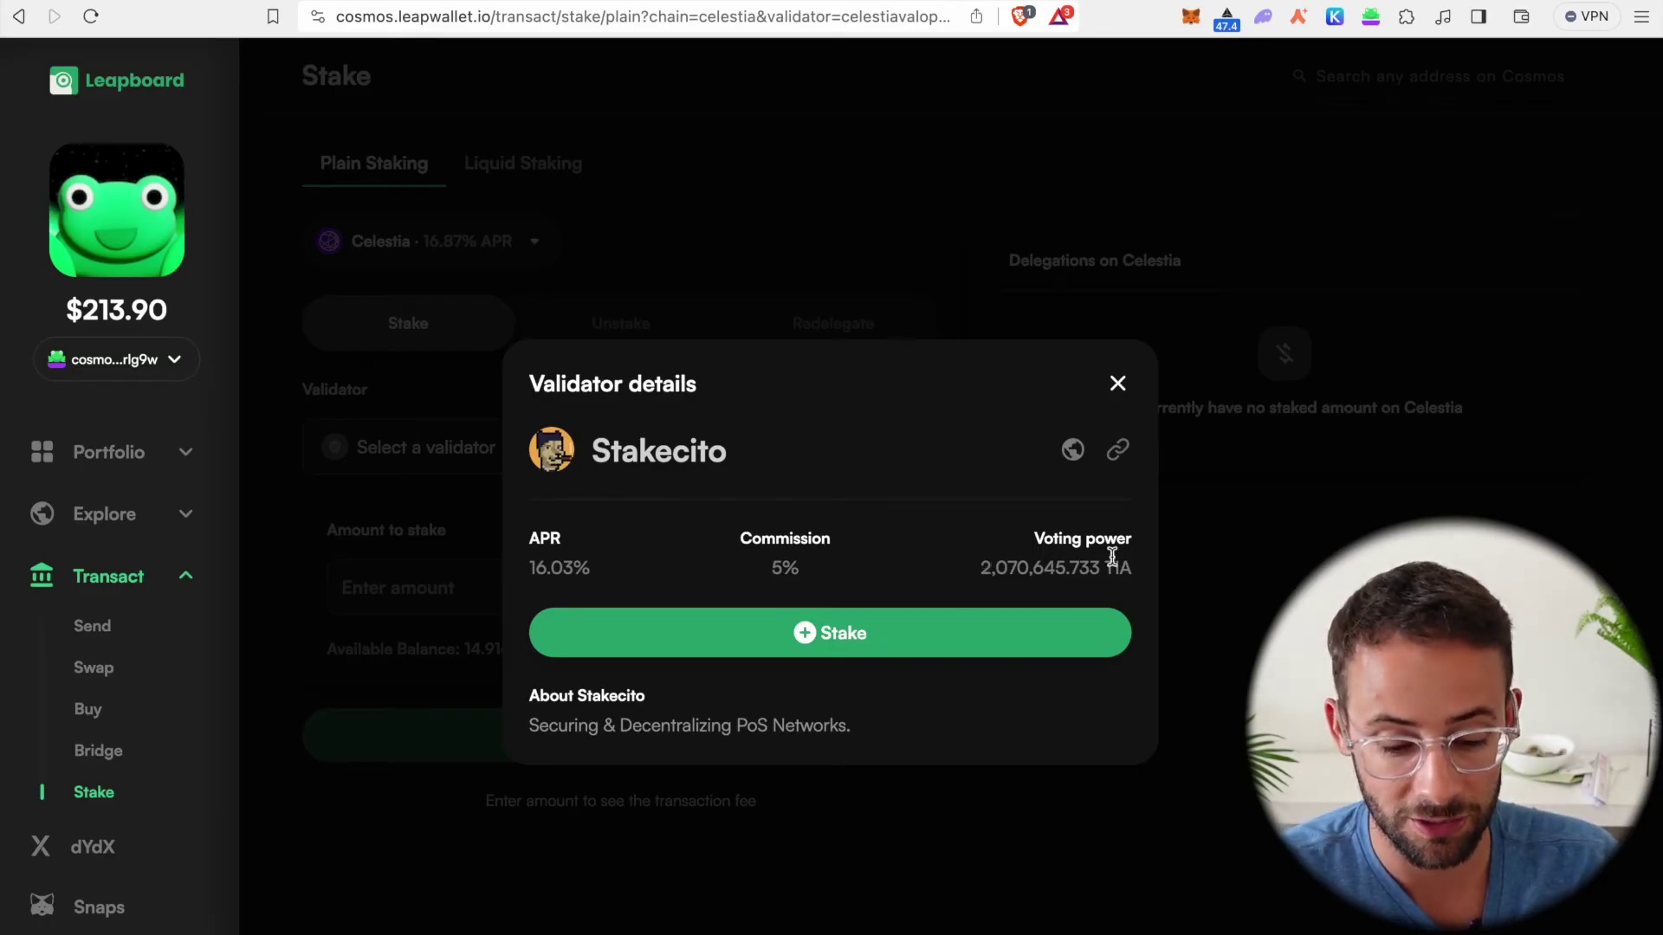
- Open Stakecito's external validator profile on Mintscan from its website icon
left_click(1074, 450)
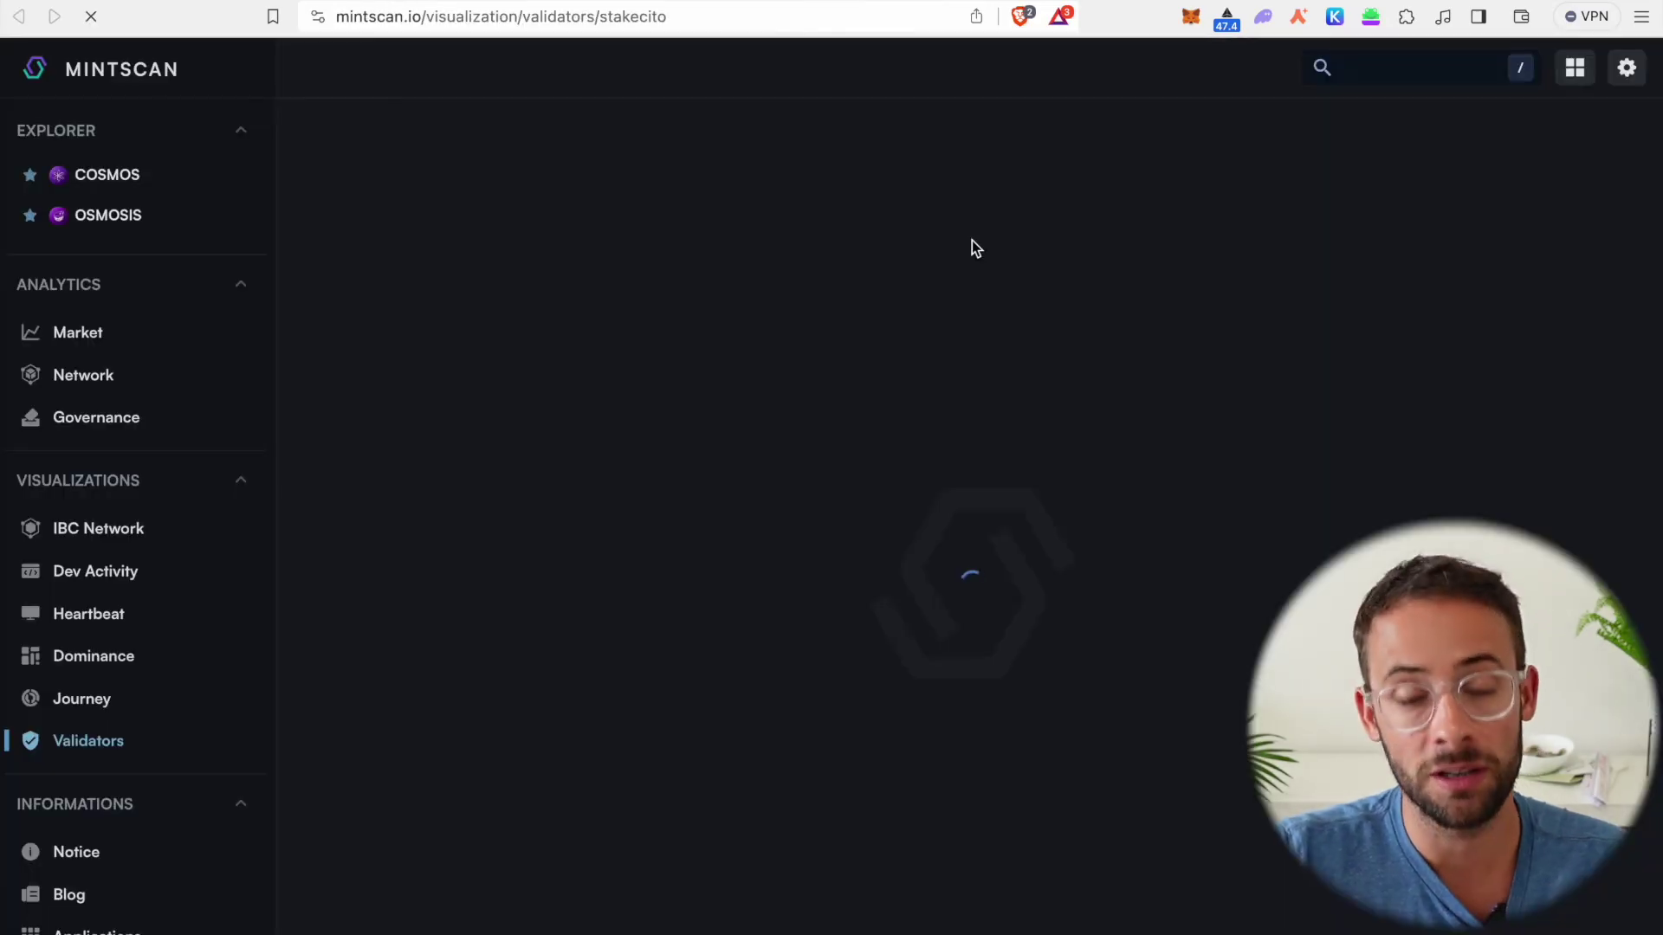
- Review Stakecito's Mintscan stats ($110,893,995 staked across 32 networks), then return to Leapboard
scroll(790, 549, "down", 5)
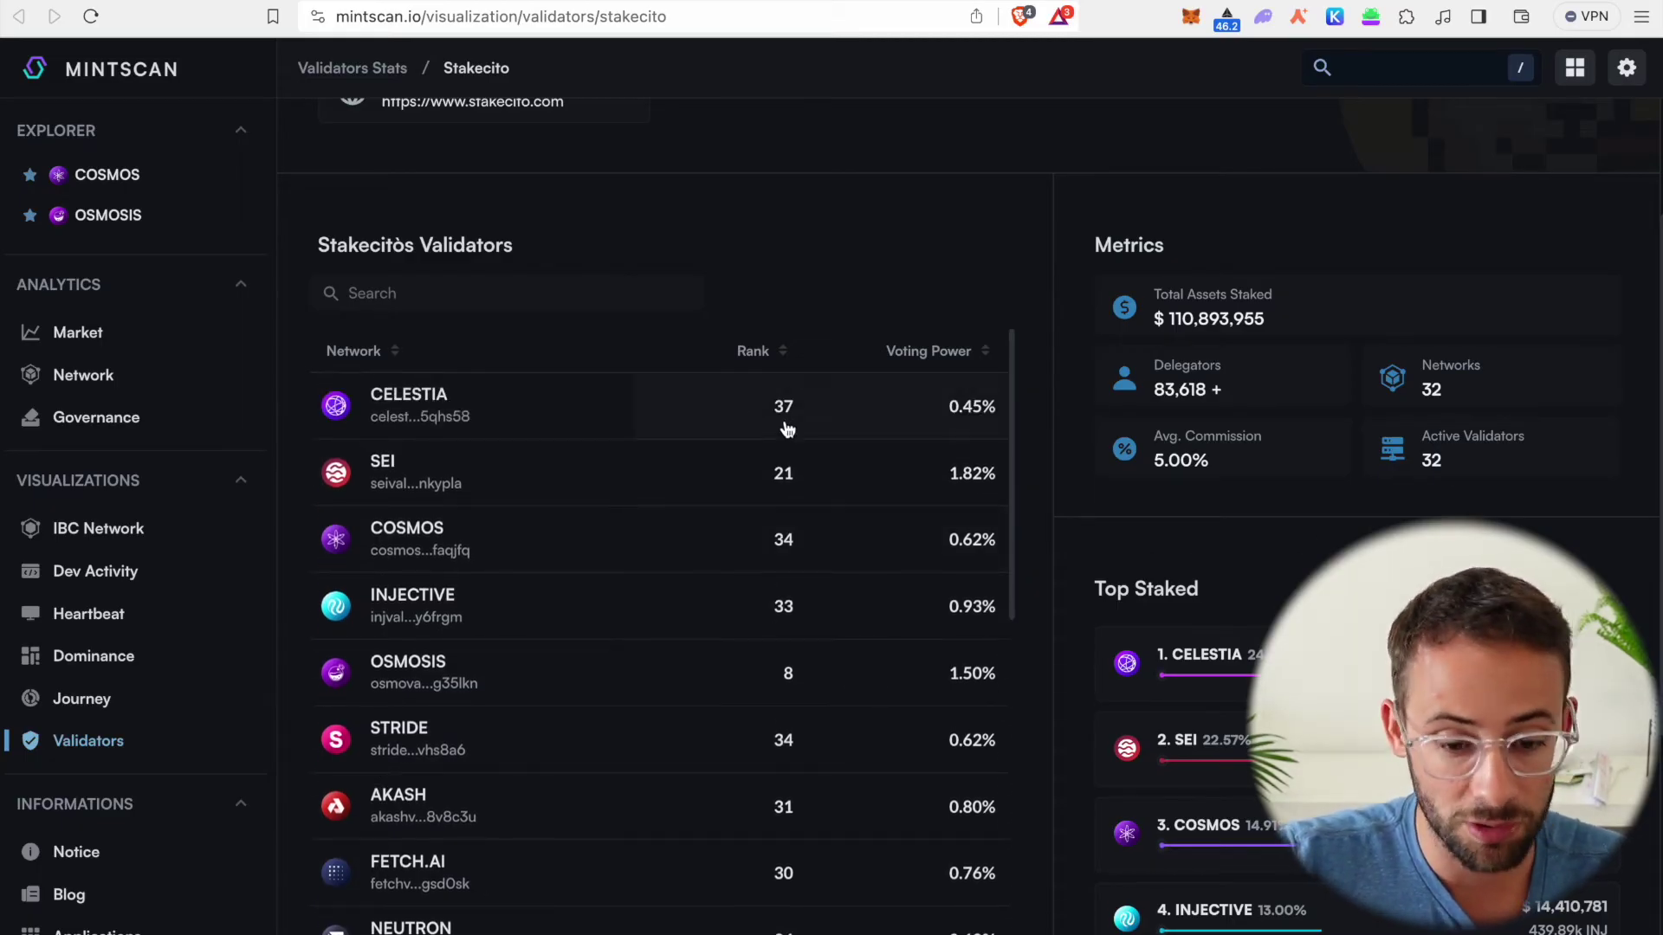
left_click(908, 4)
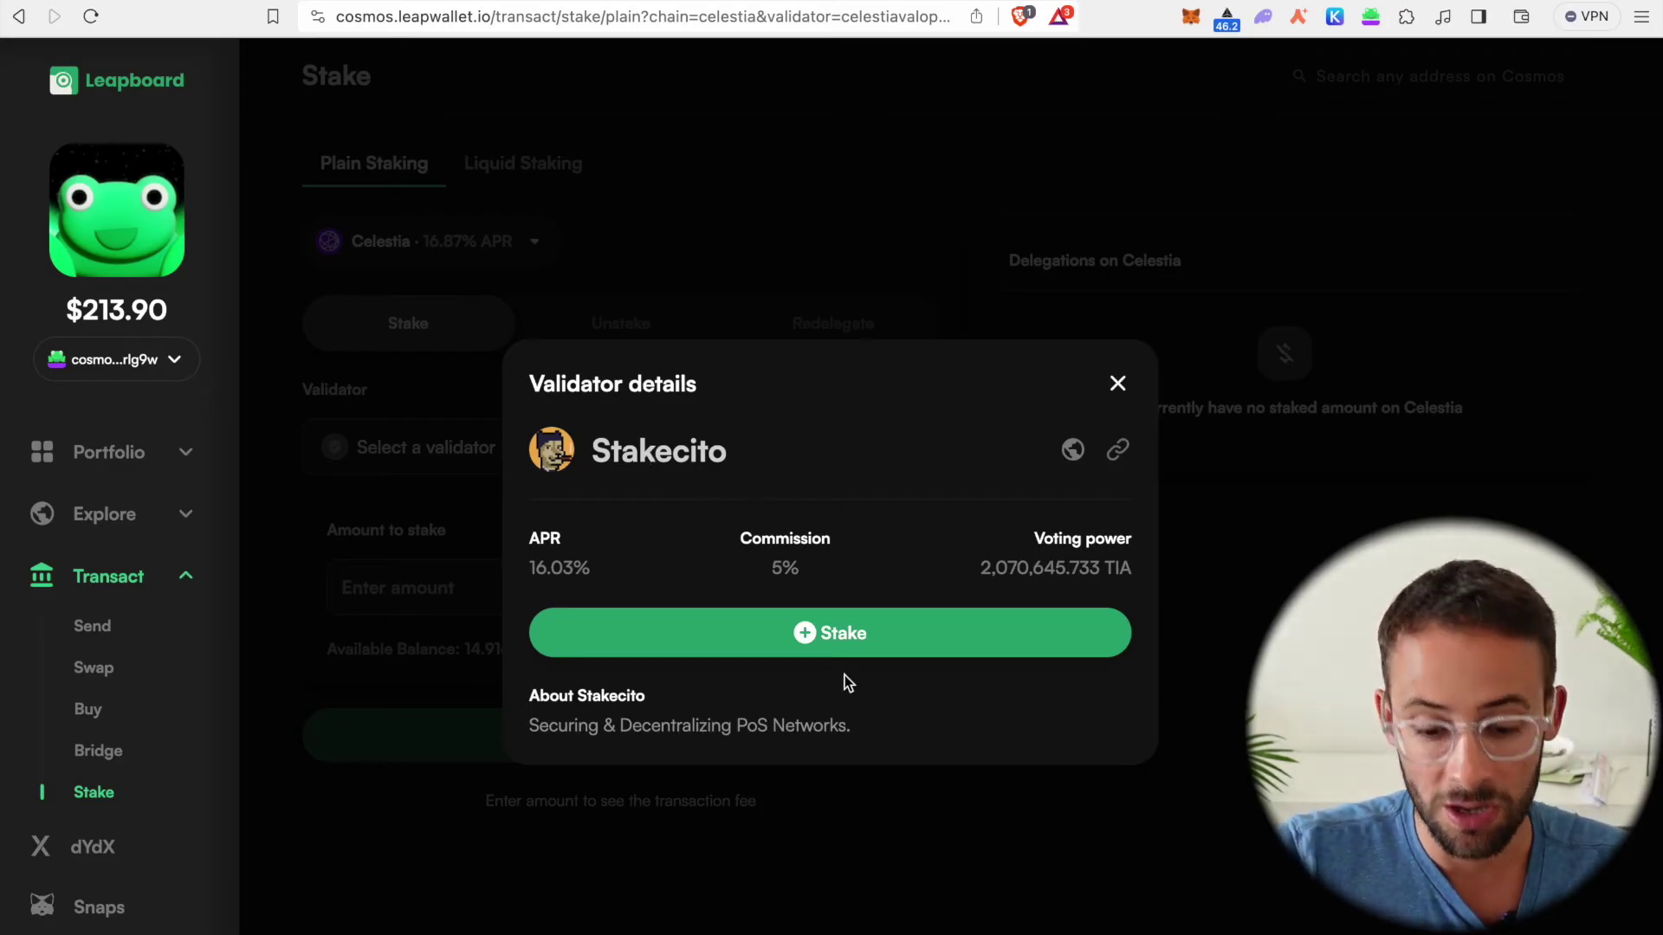
- Enter a 14 TIA stake with Stakecito on Celestia and submit it for signing
left_click(864, 635)
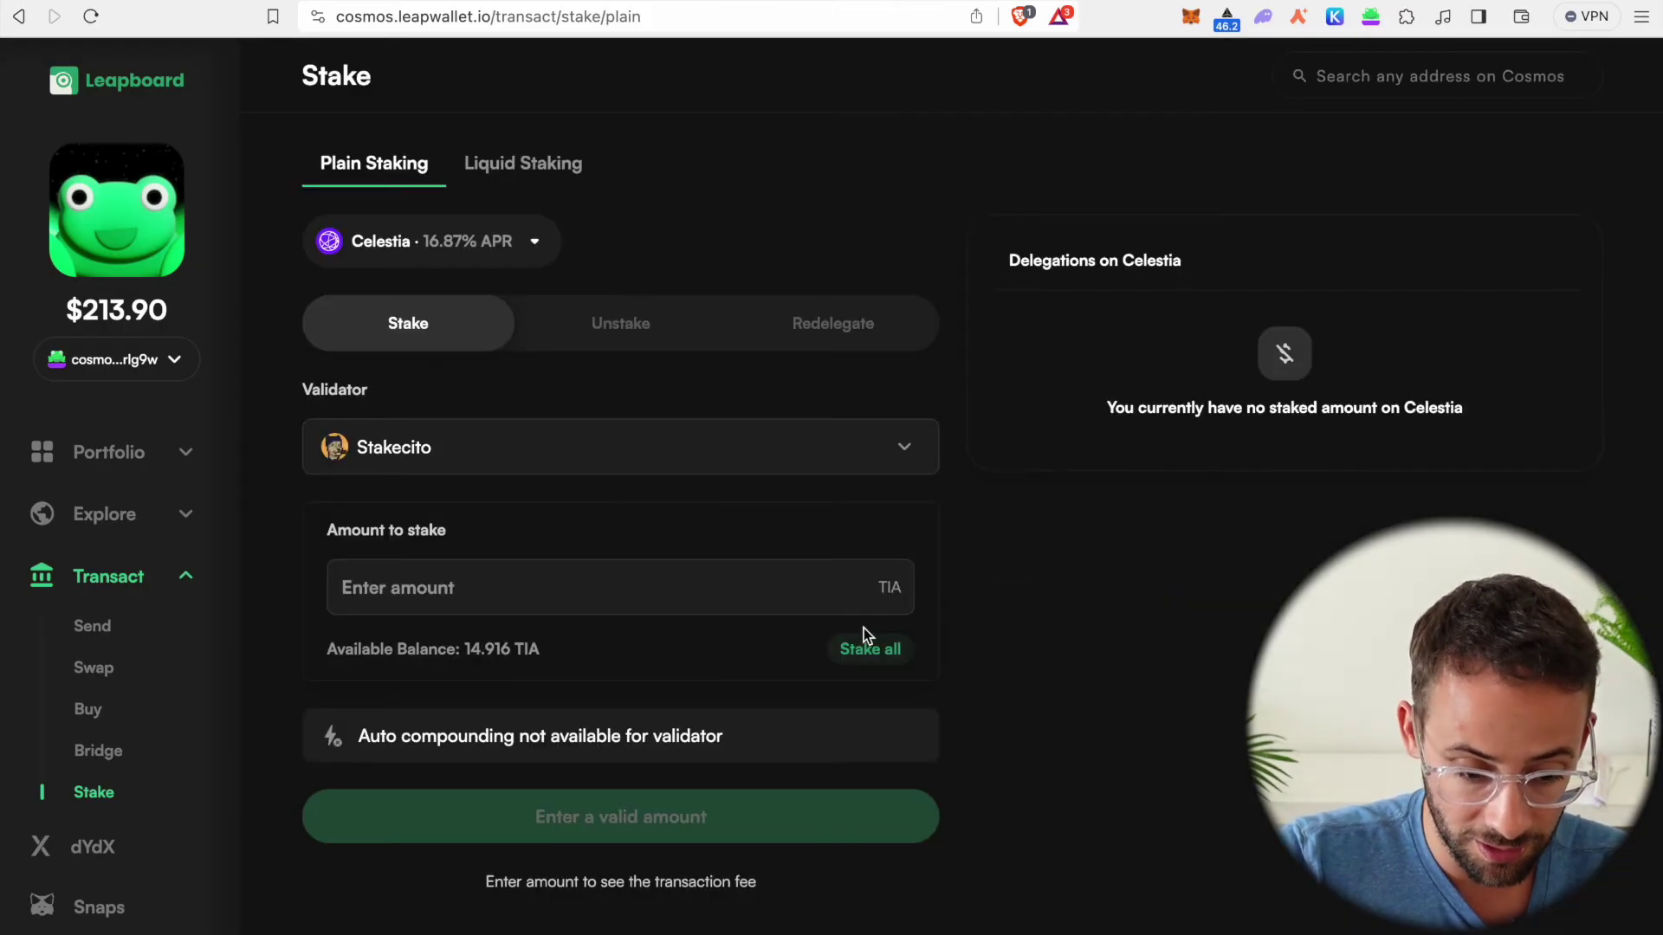
left_click(711, 592)
type("14")
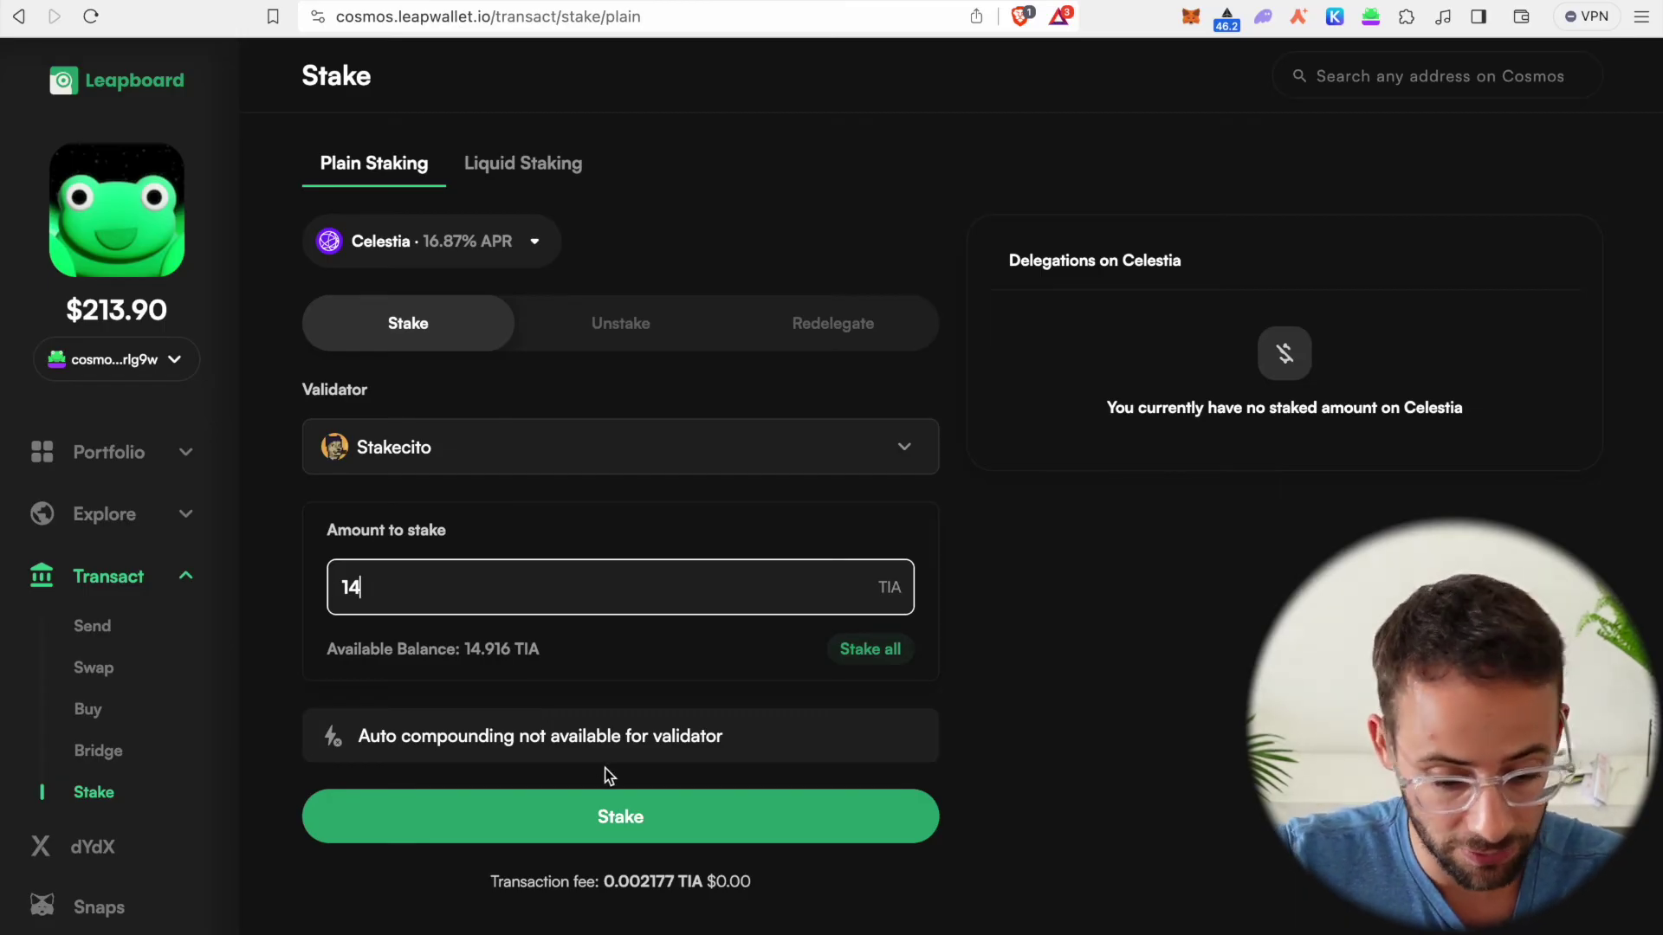
left_click(676, 823)
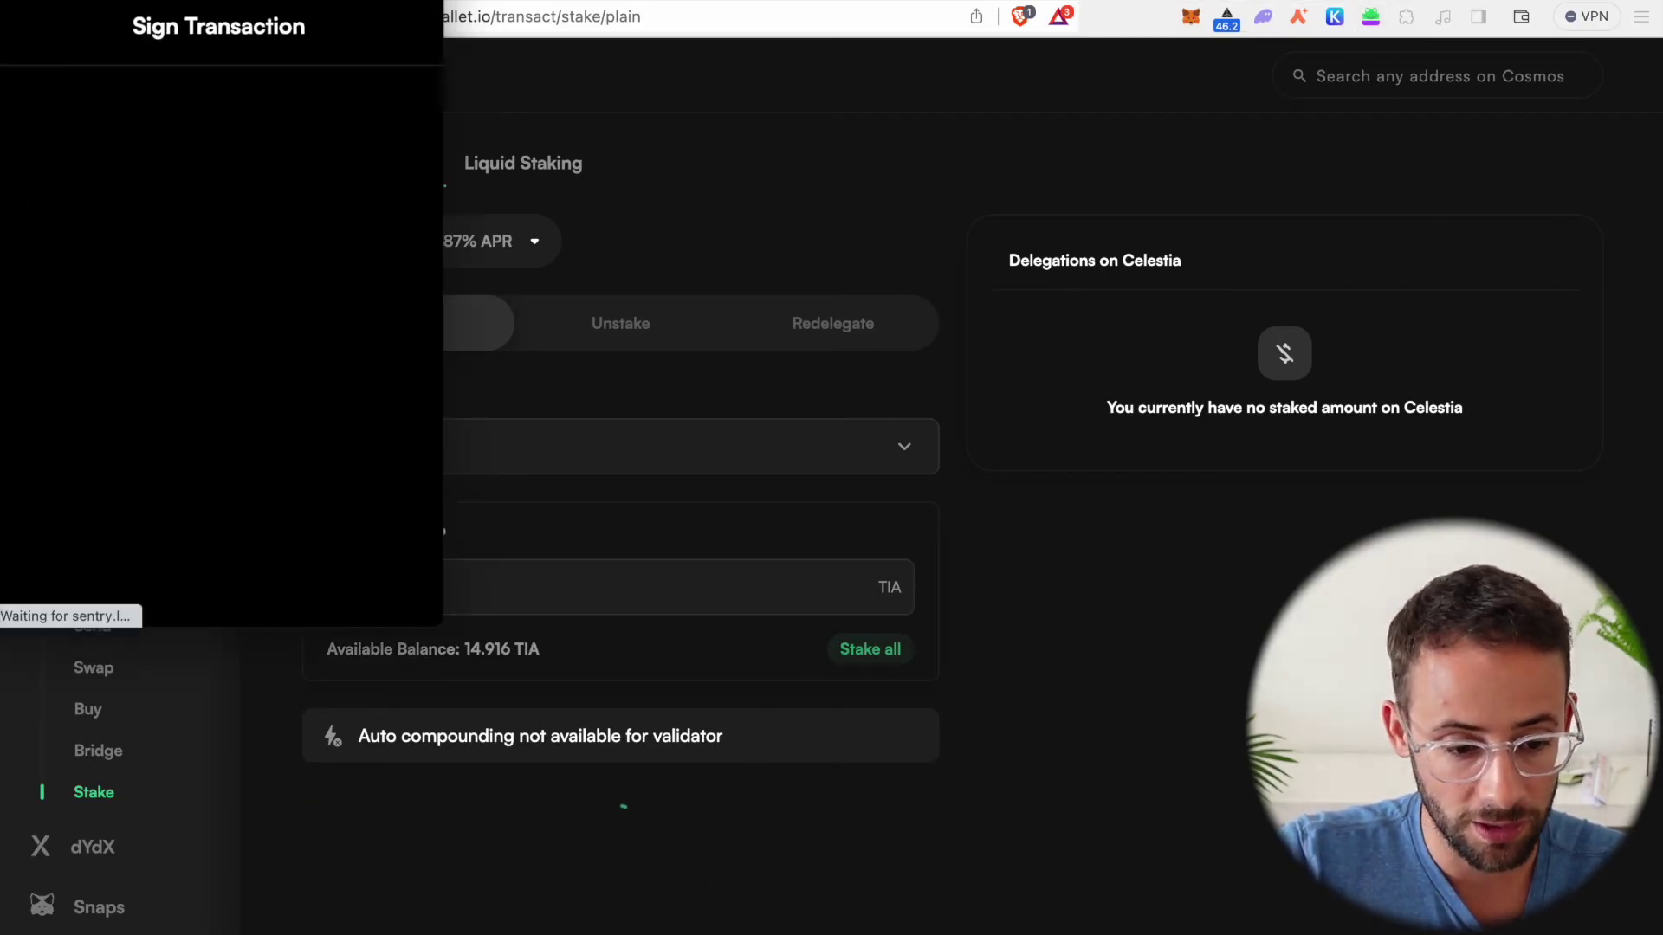
- Move the approval window aside and select the Medium gas fee for the delegation
left_click_drag(344, 12, 1418, 136)
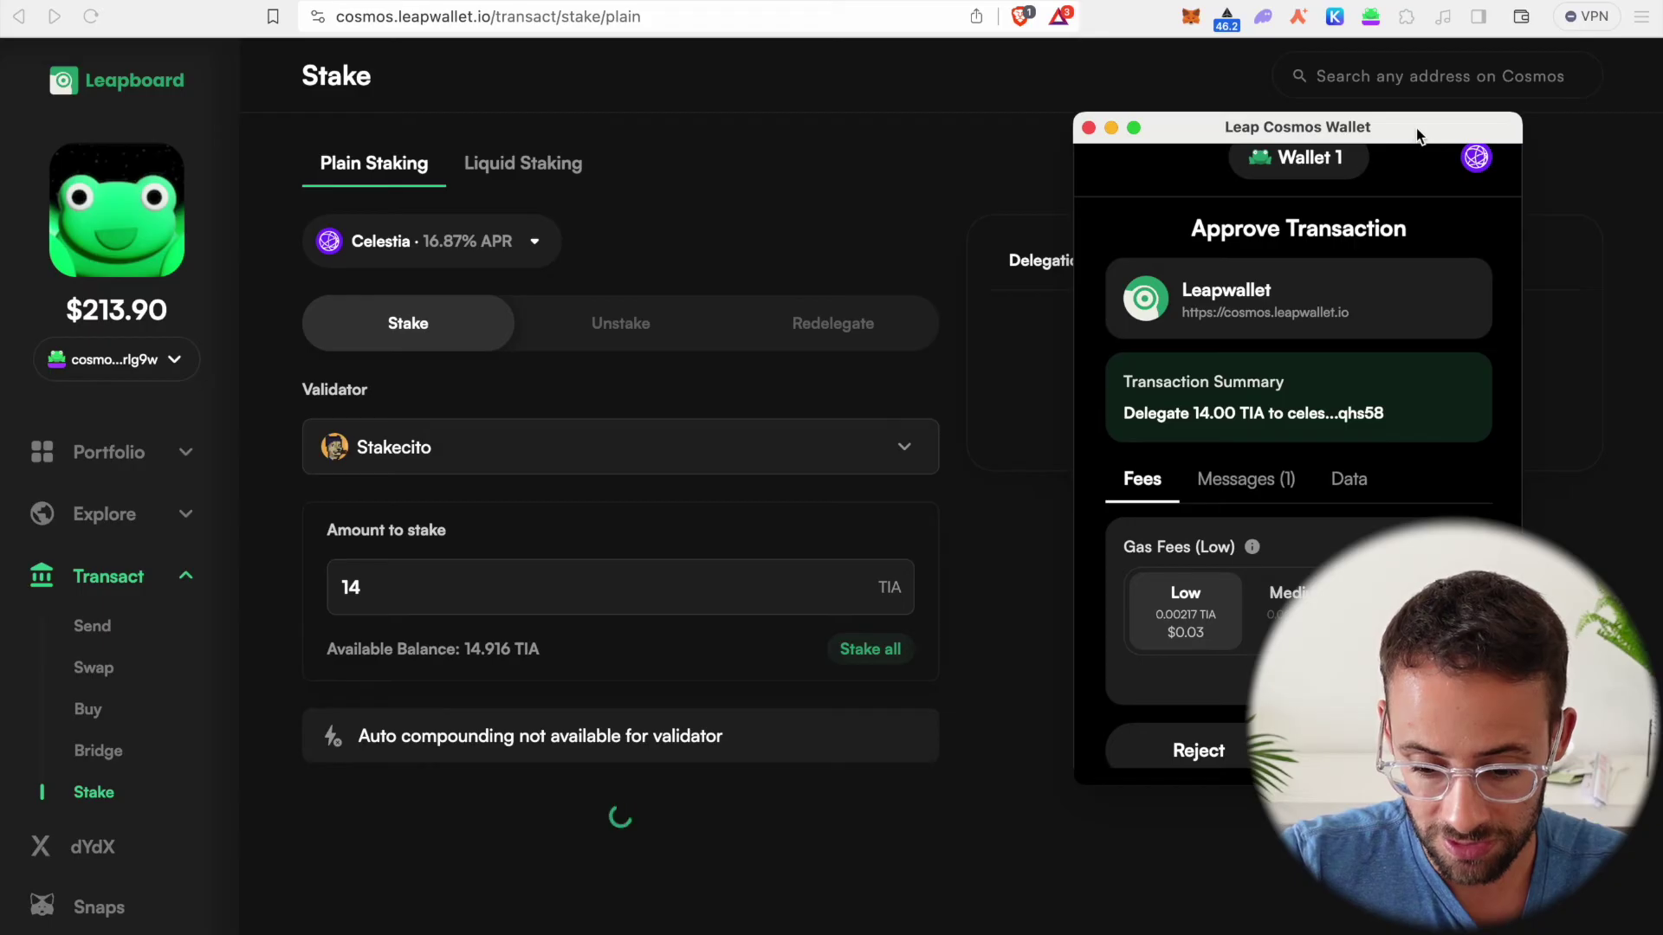
left_click(1299, 607)
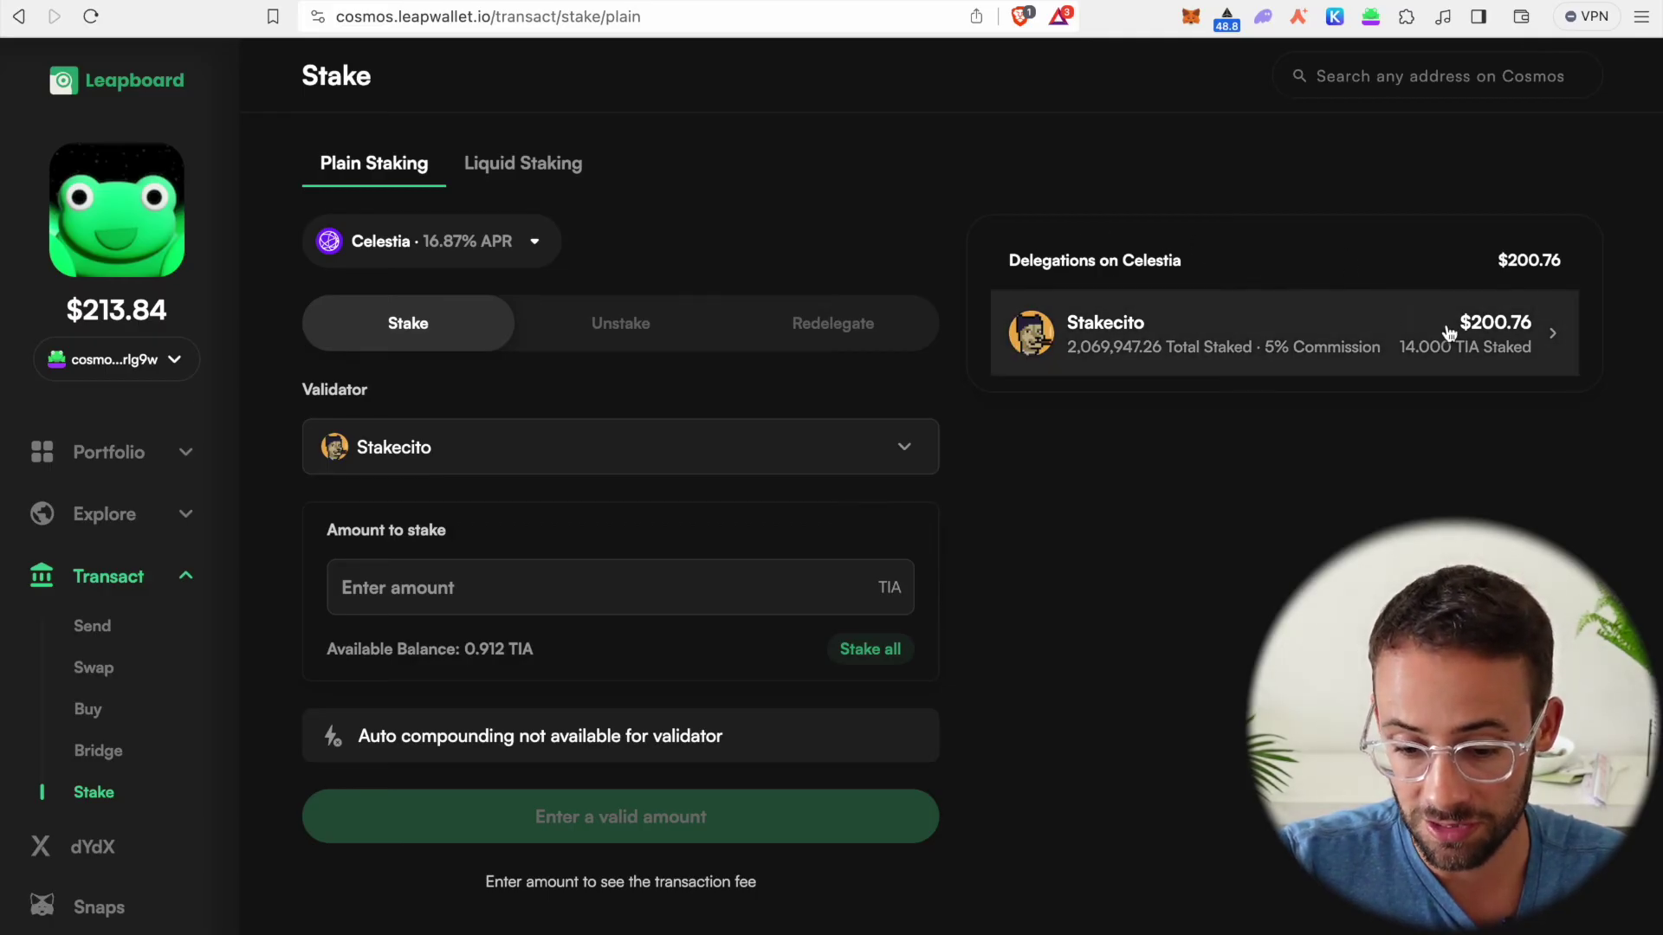
- Open the Stakecito delegation's details, then bring up the Leap extension popup on Celestia
left_click(1557, 341)
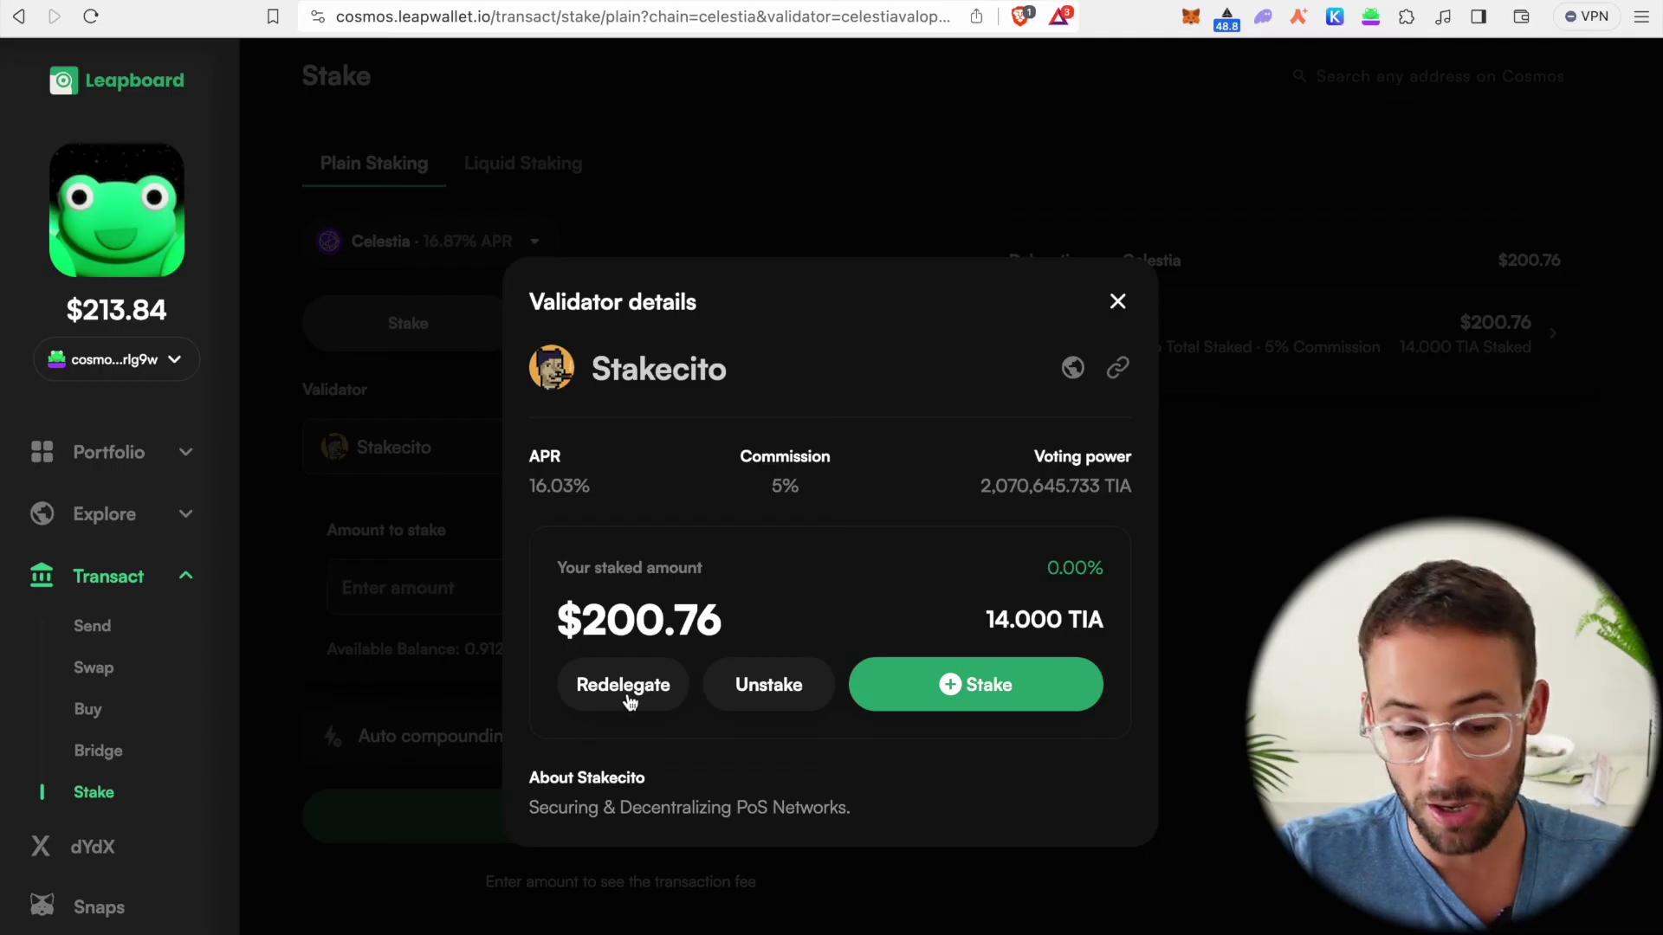
left_click(925, 678)
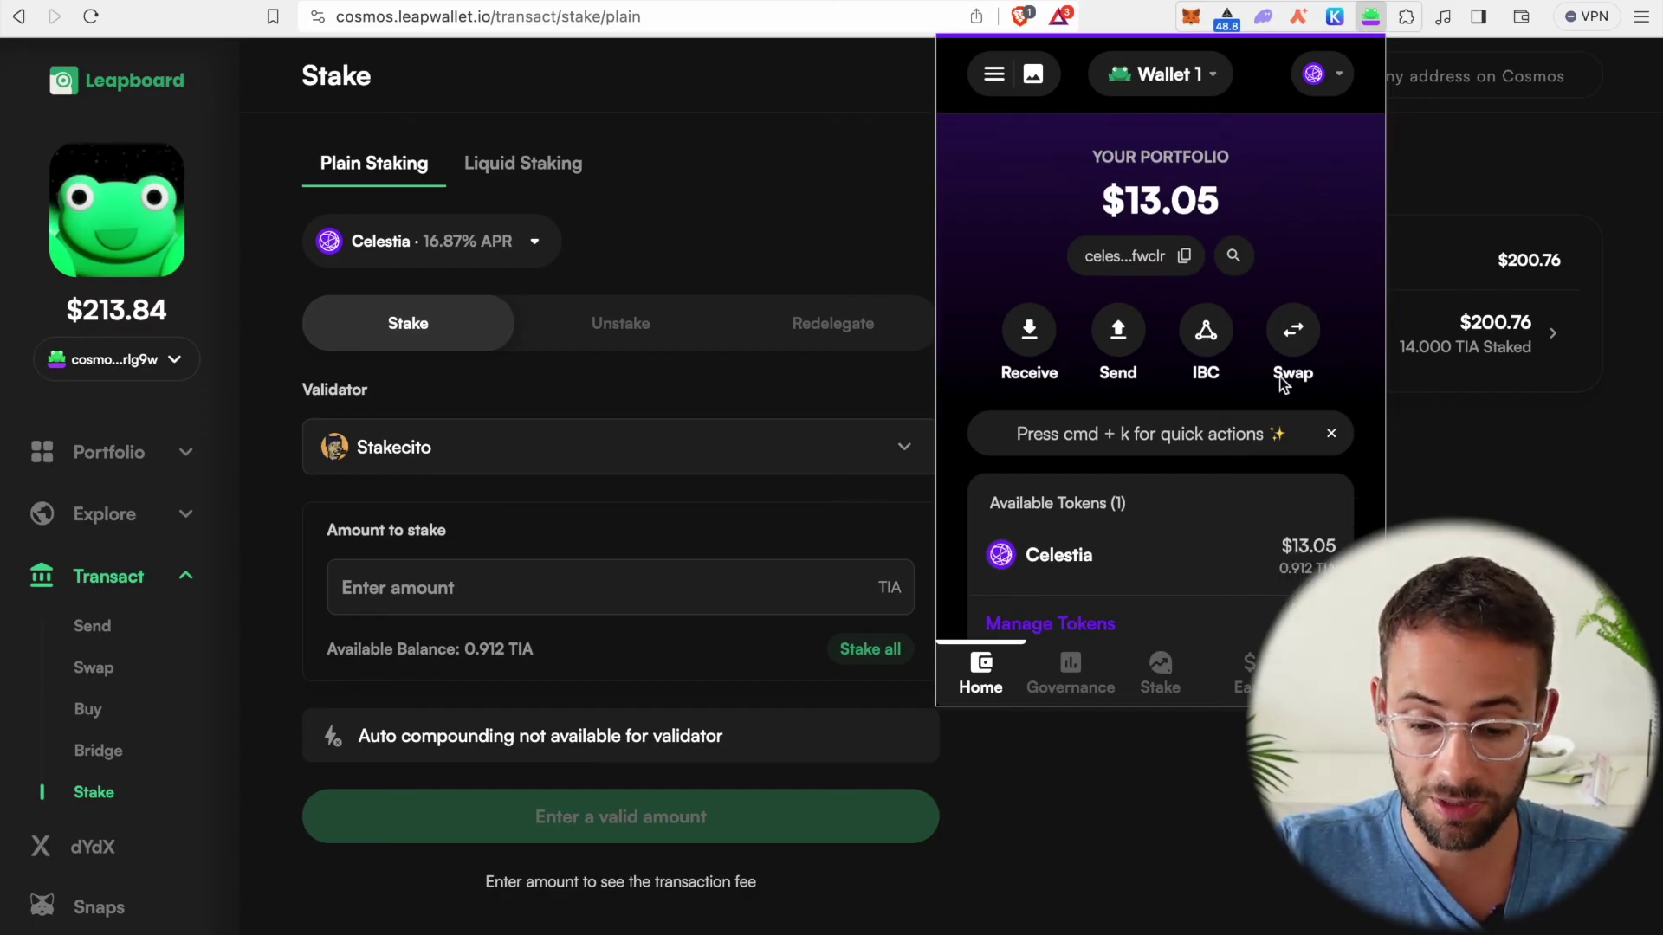
- View the Stake overview with 14 TIA at Stakecito and check the total claimable rewards
scroll(1236, 424, "down", 1)
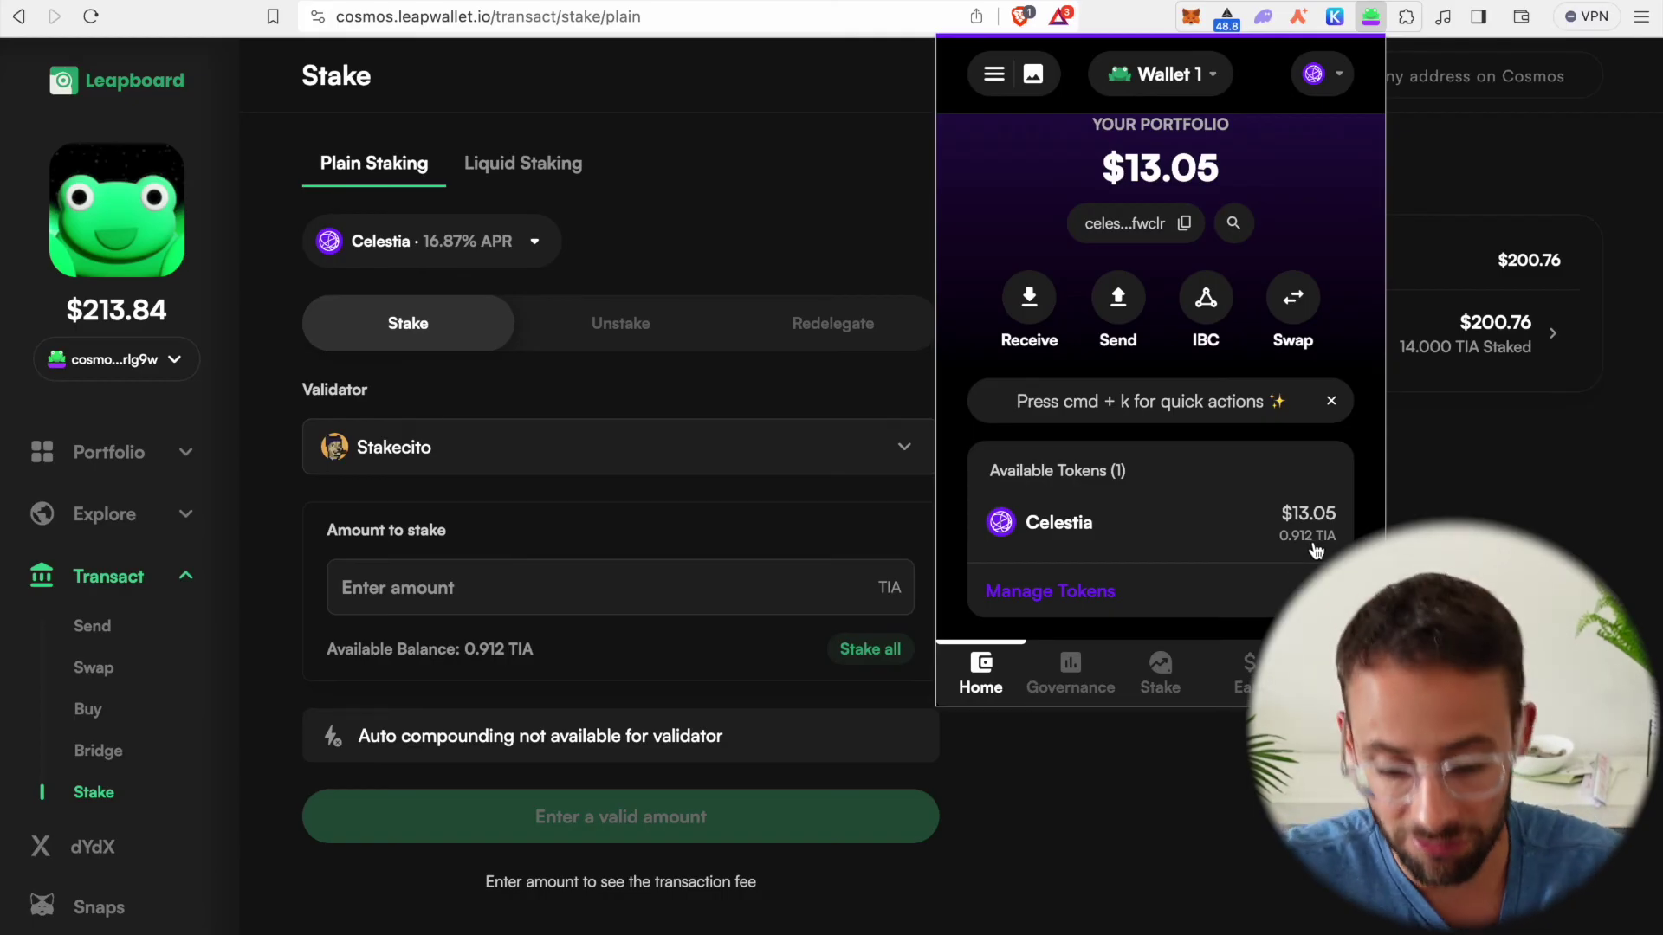
left_click(1174, 693)
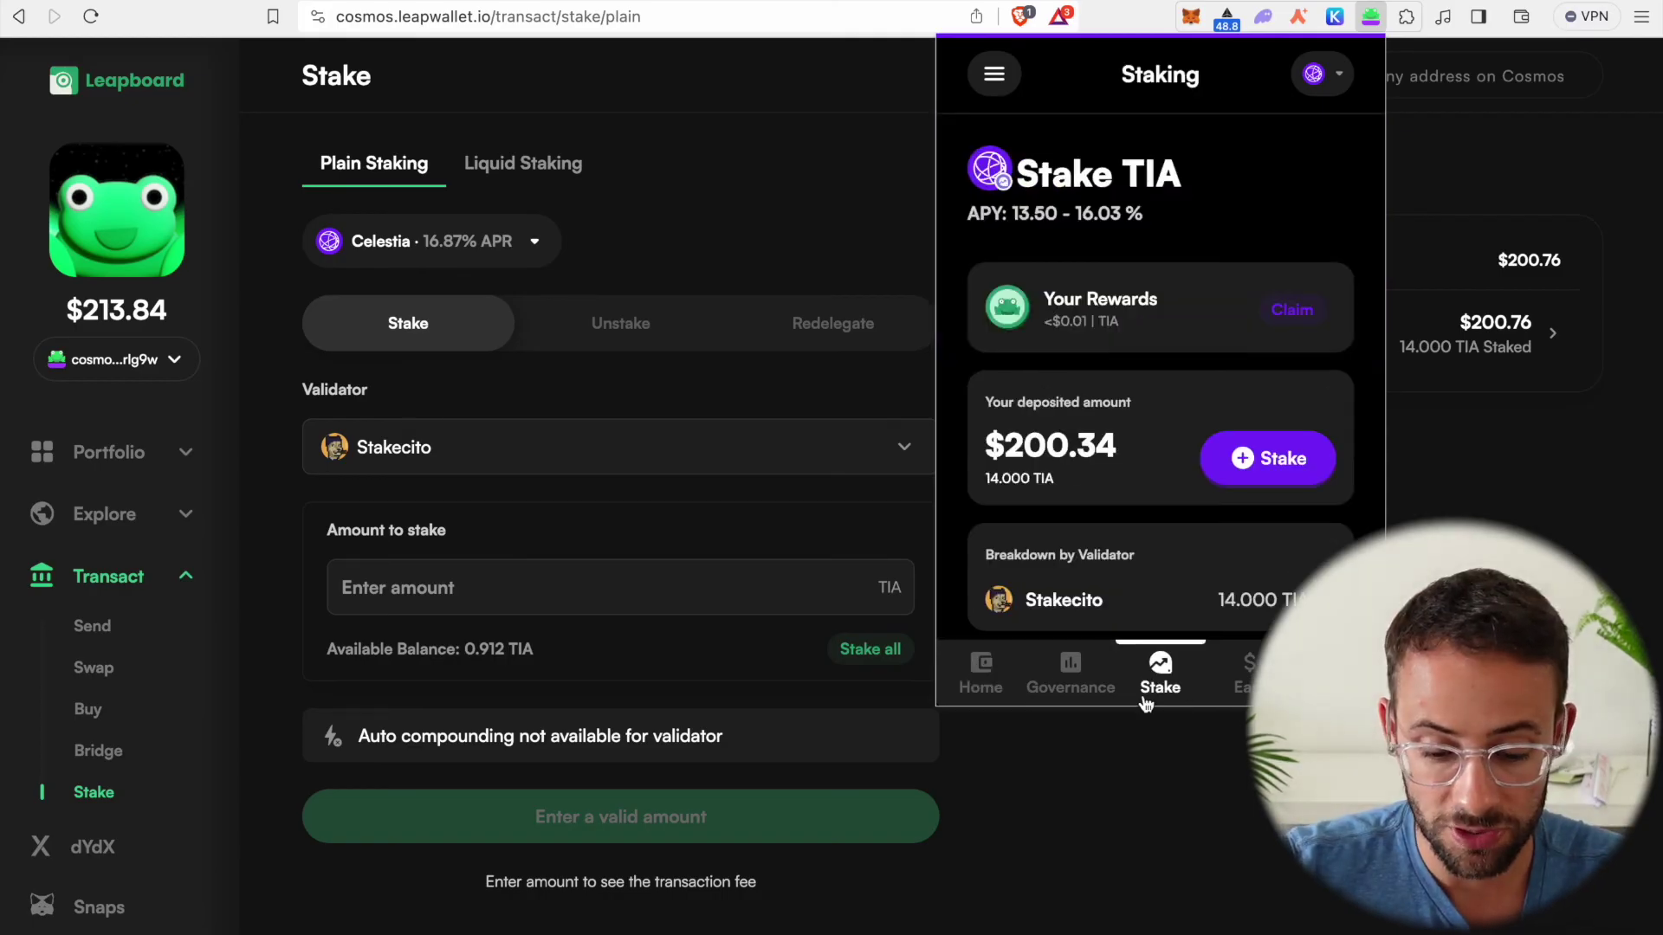
scroll(1169, 560, "down", 1)
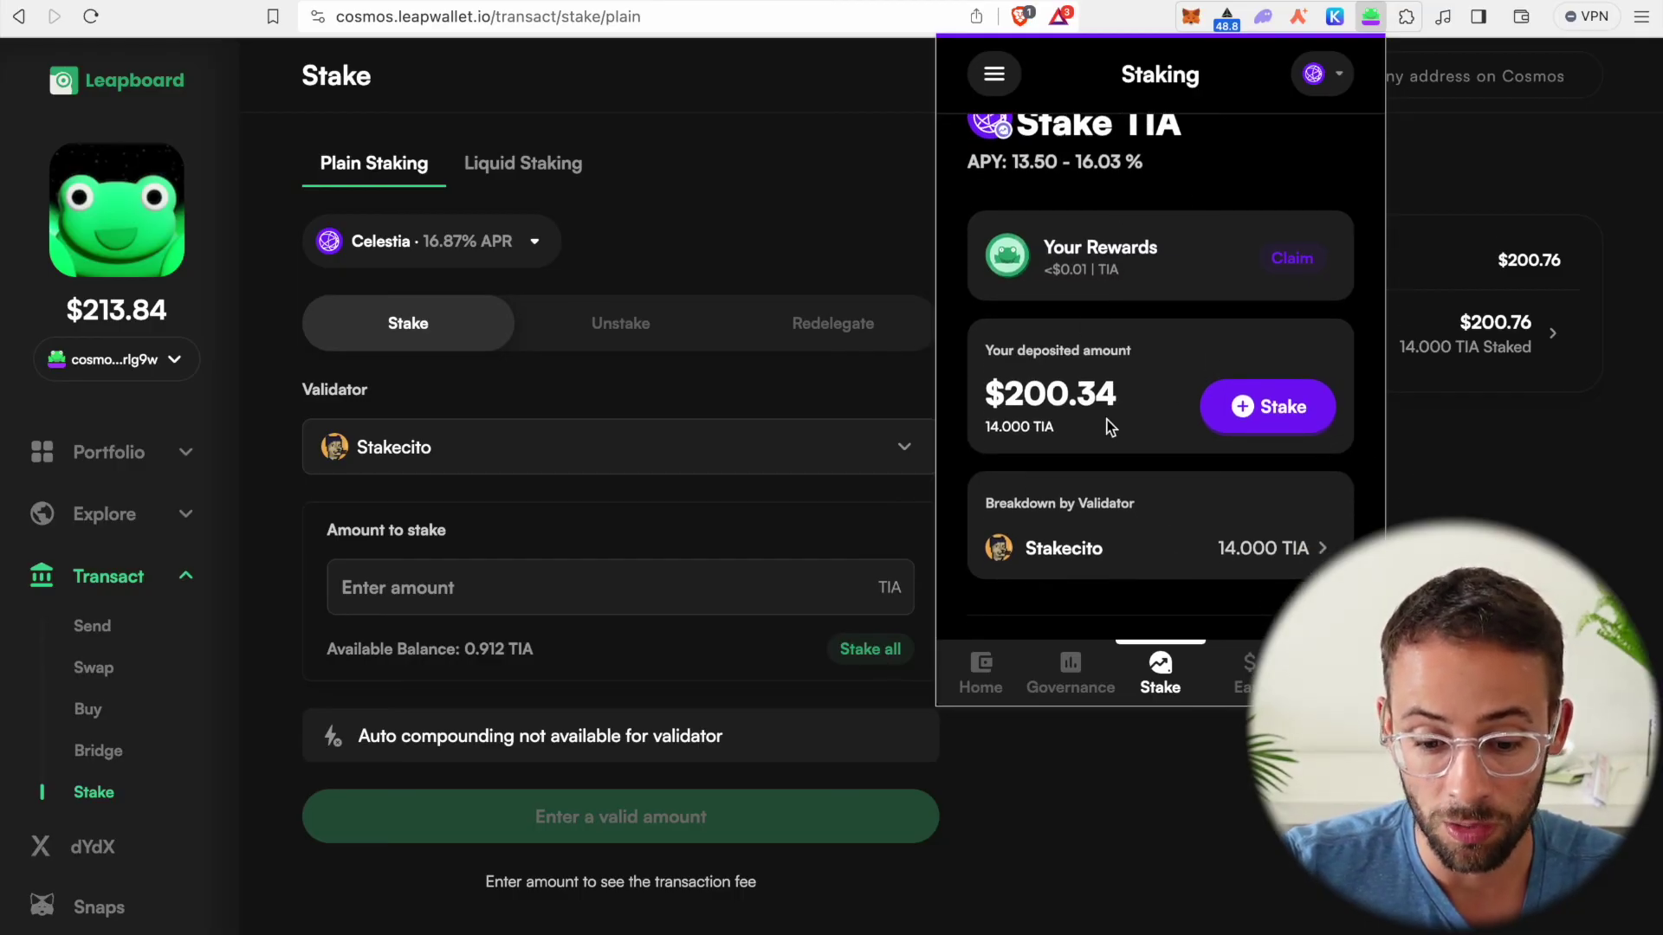
scroll(1117, 390, "up", 1)
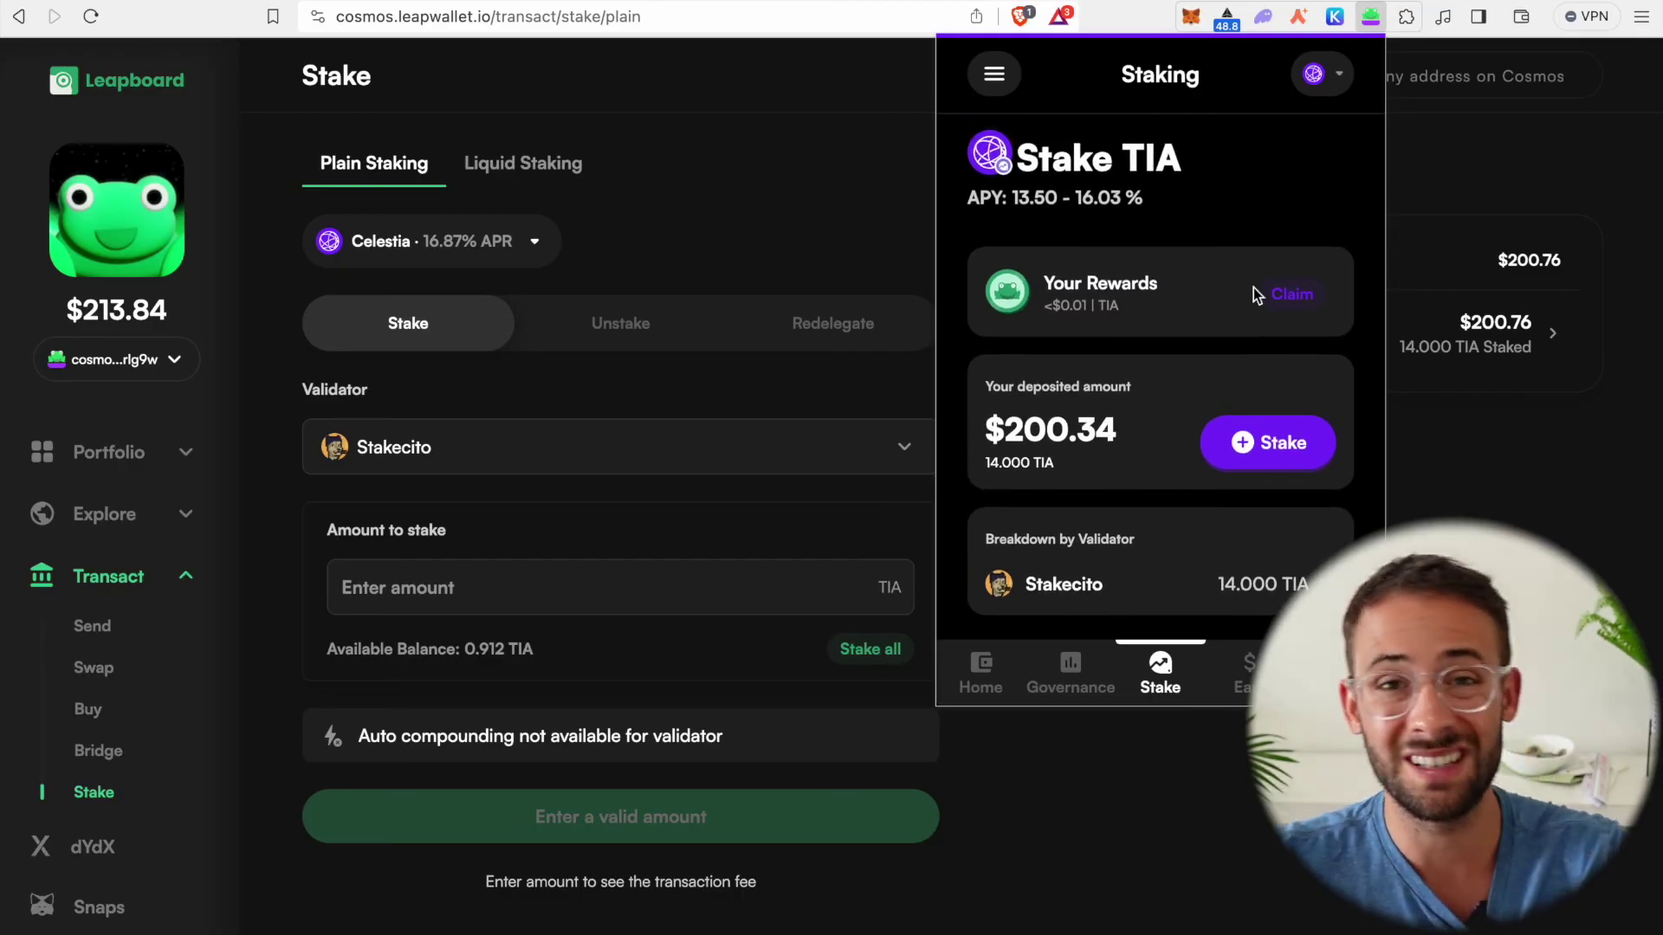
scroll(1187, 316, "up", 1)
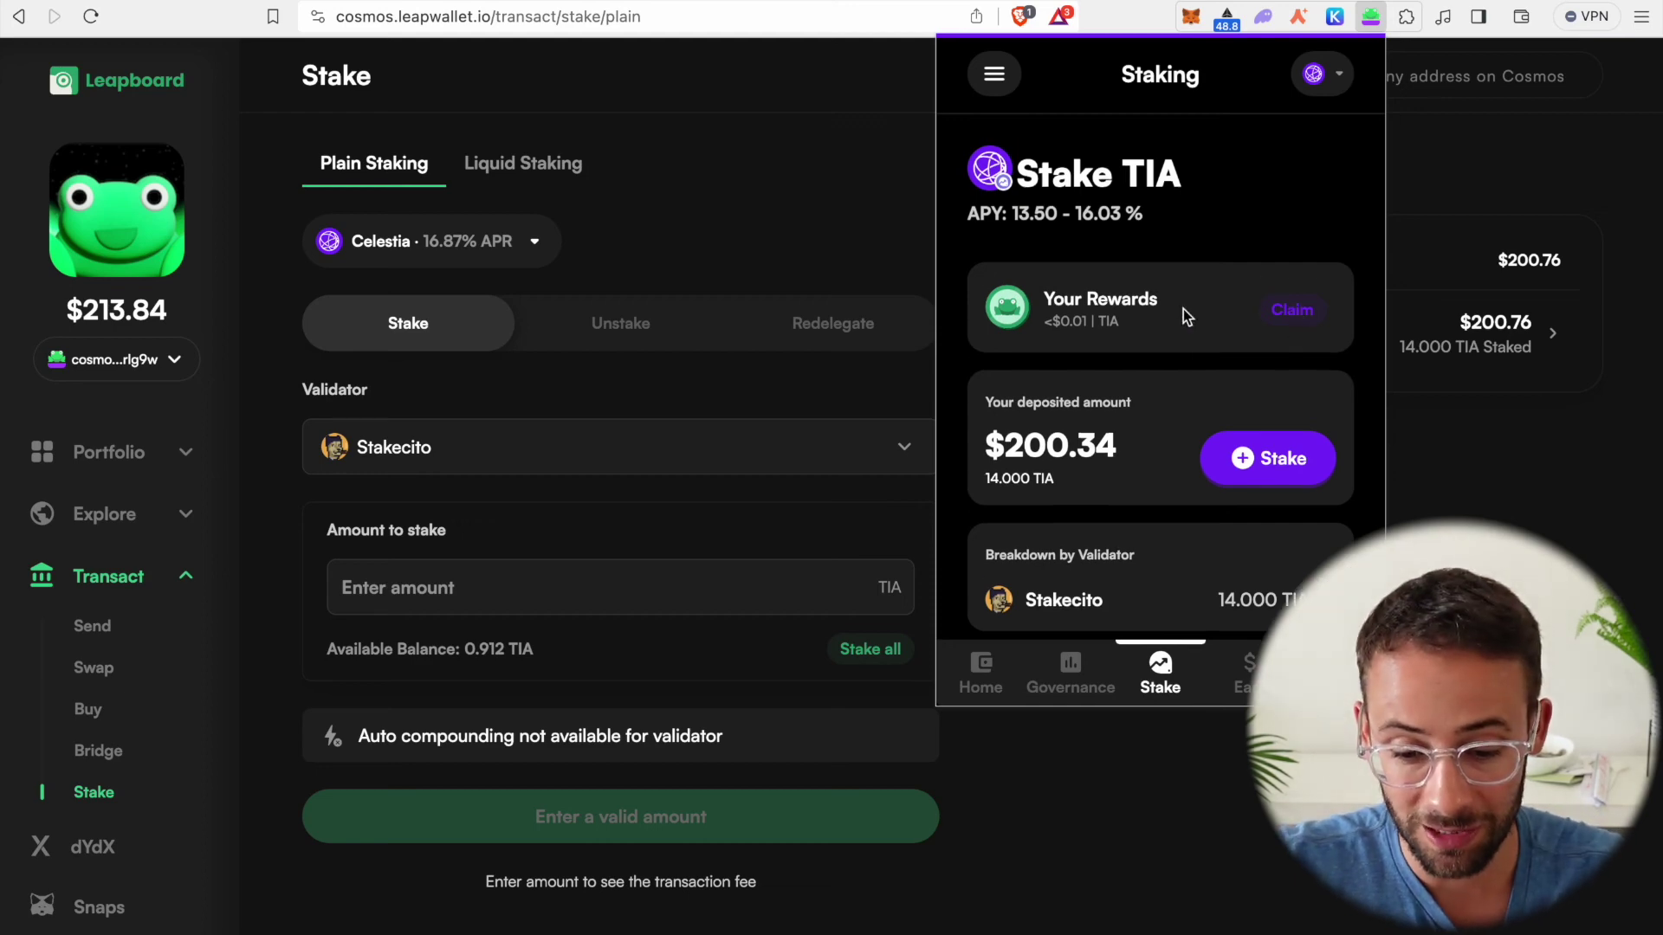
left_click(1292, 310)
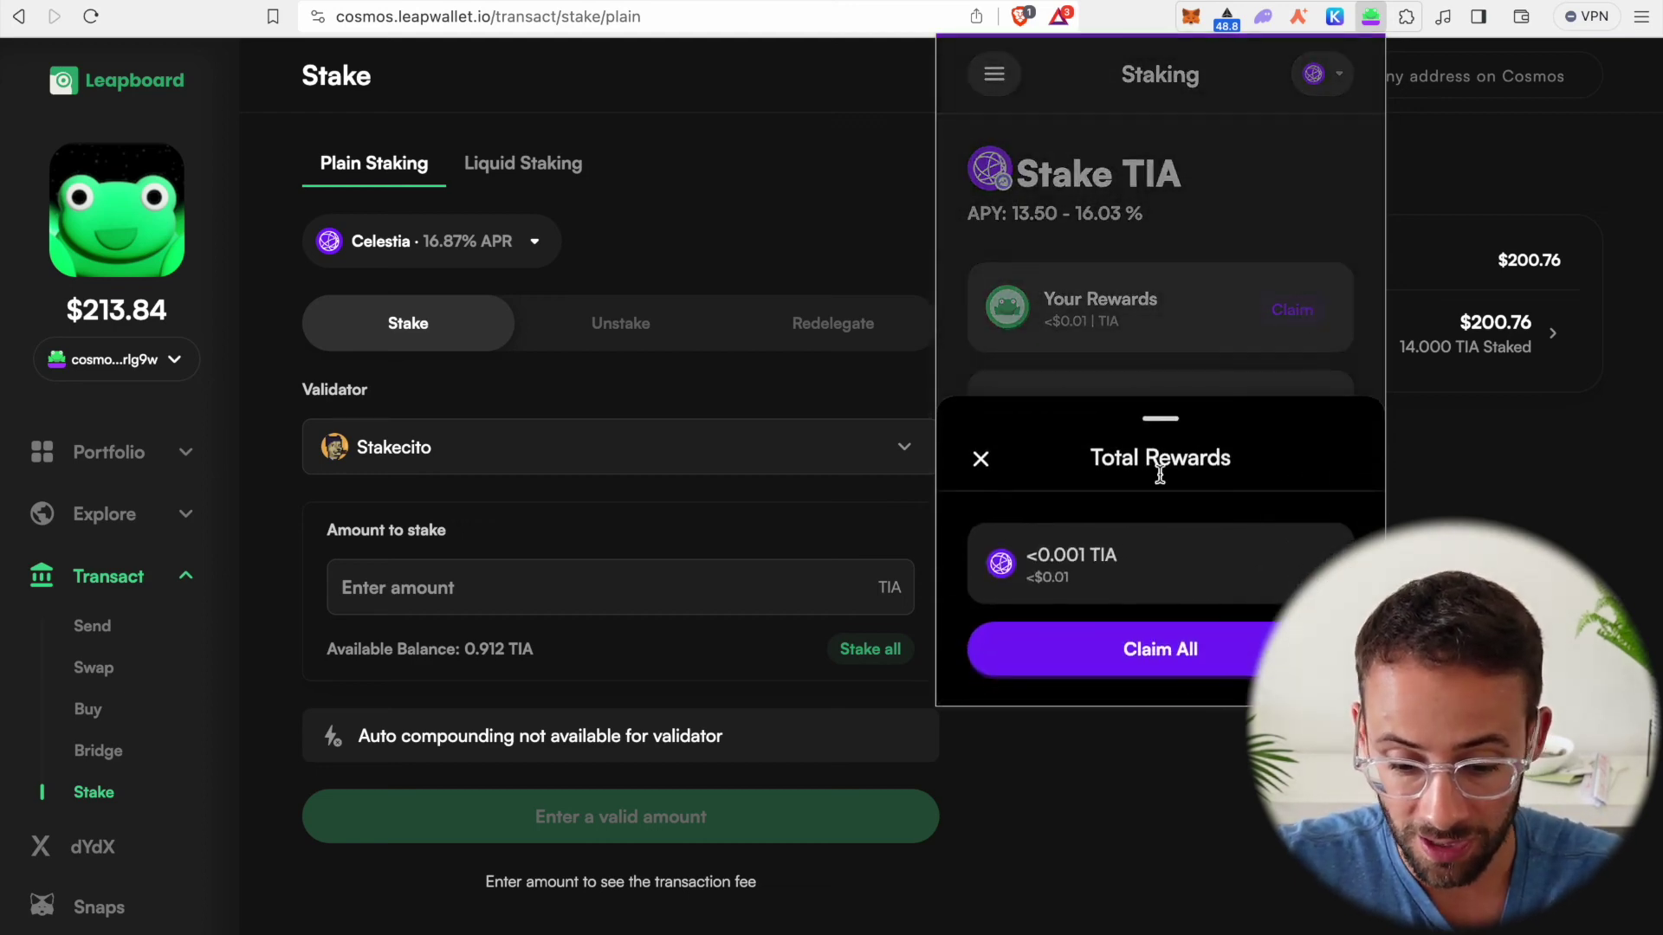
left_click(982, 459)
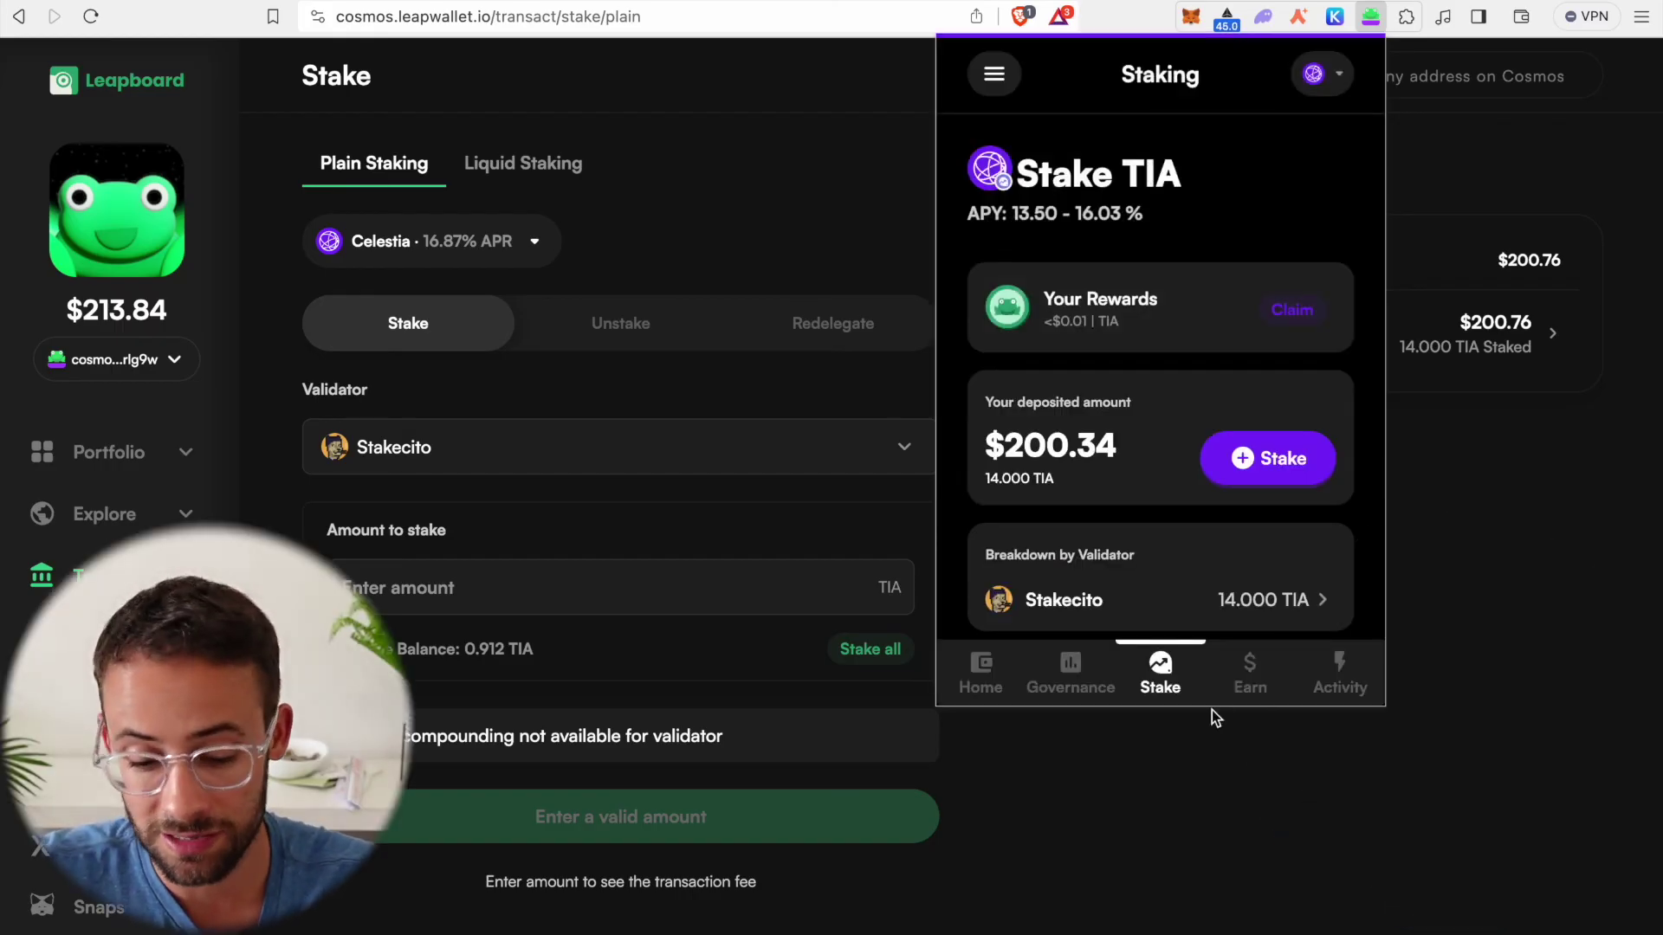
- Browse the Earn tab's DEX Pools, then open Activity showing the 14 TIA delegation and 14.916 TIA received
left_click(1251, 680)
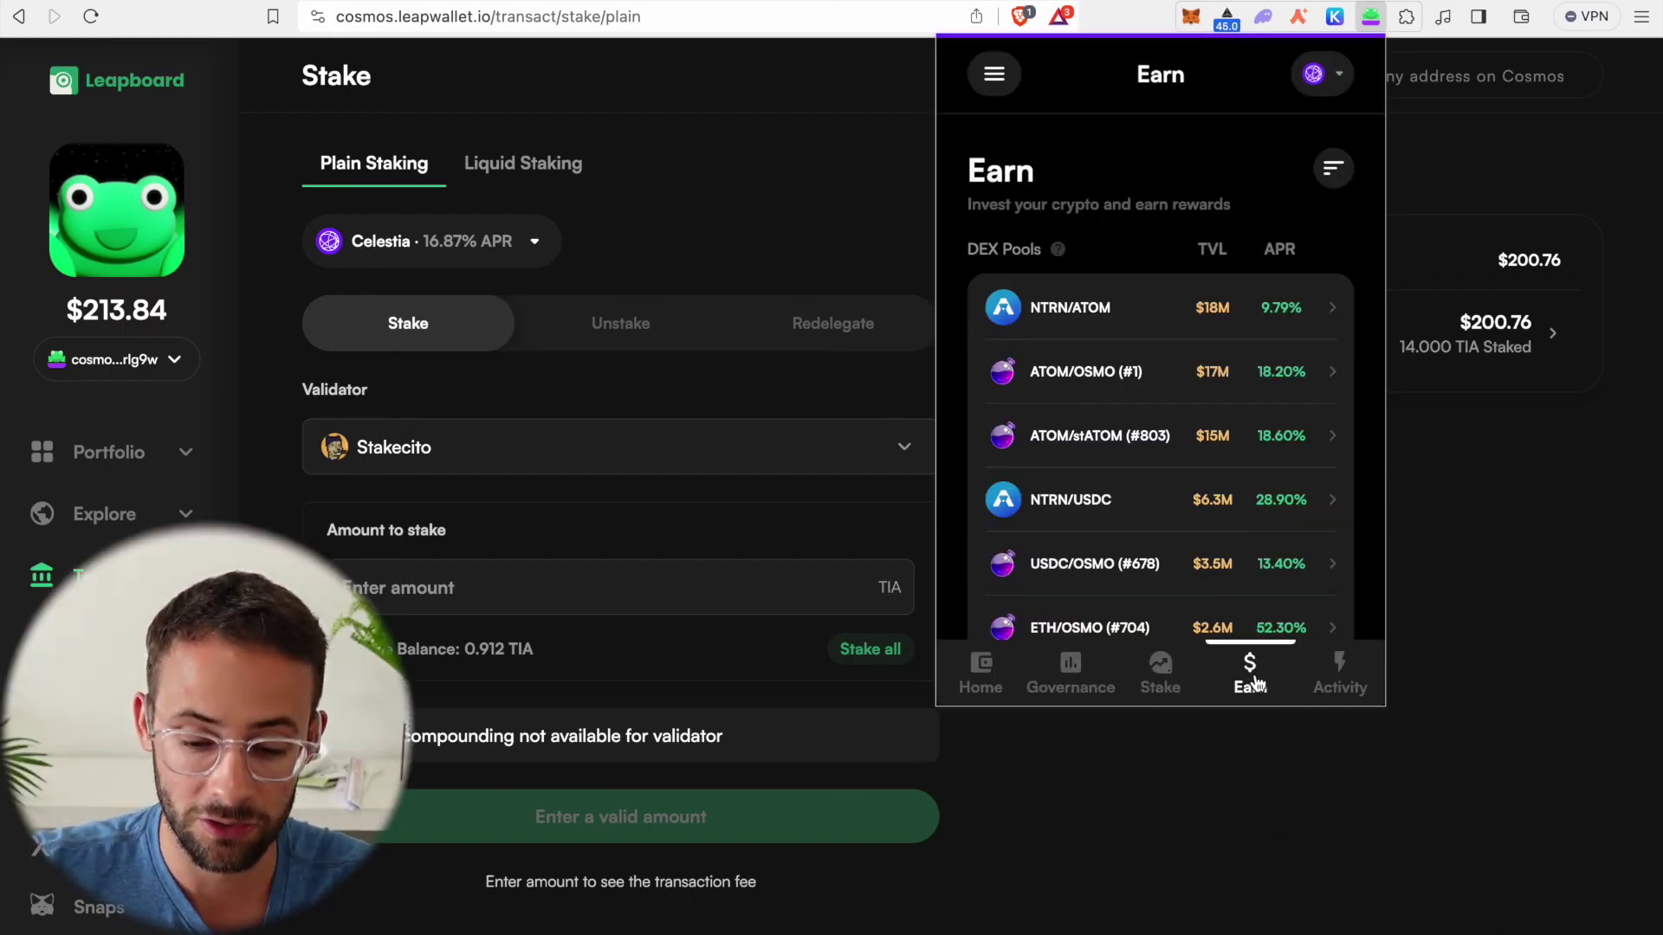
scroll(1224, 467, "down", 1)
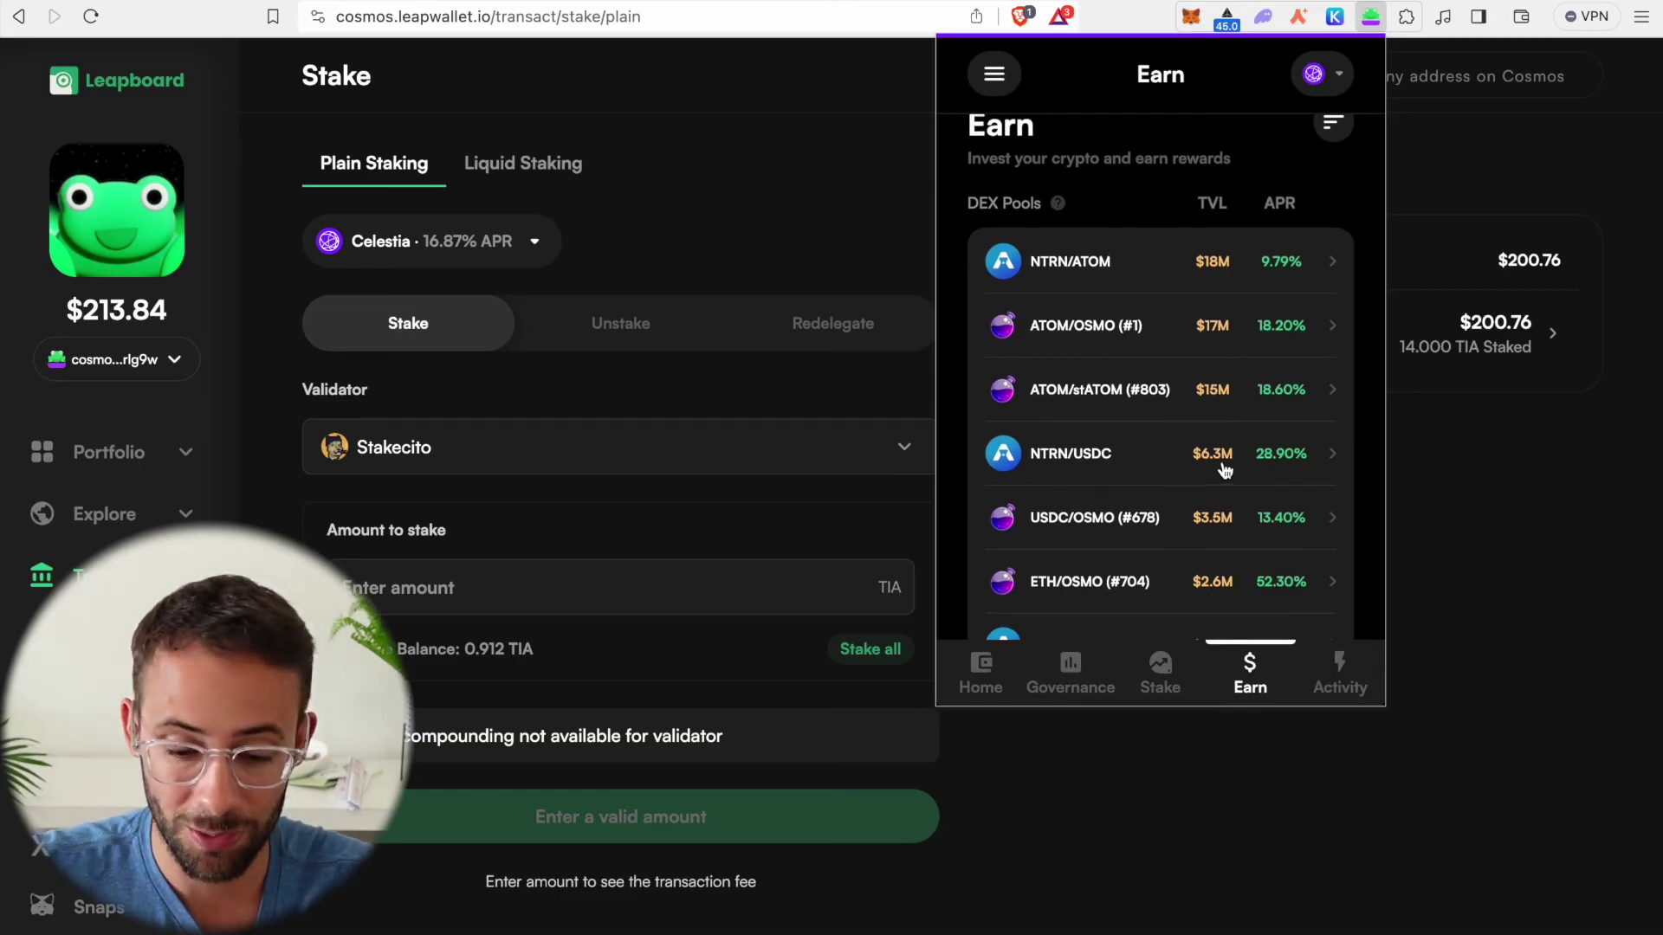
scroll(1225, 470, "up", 1)
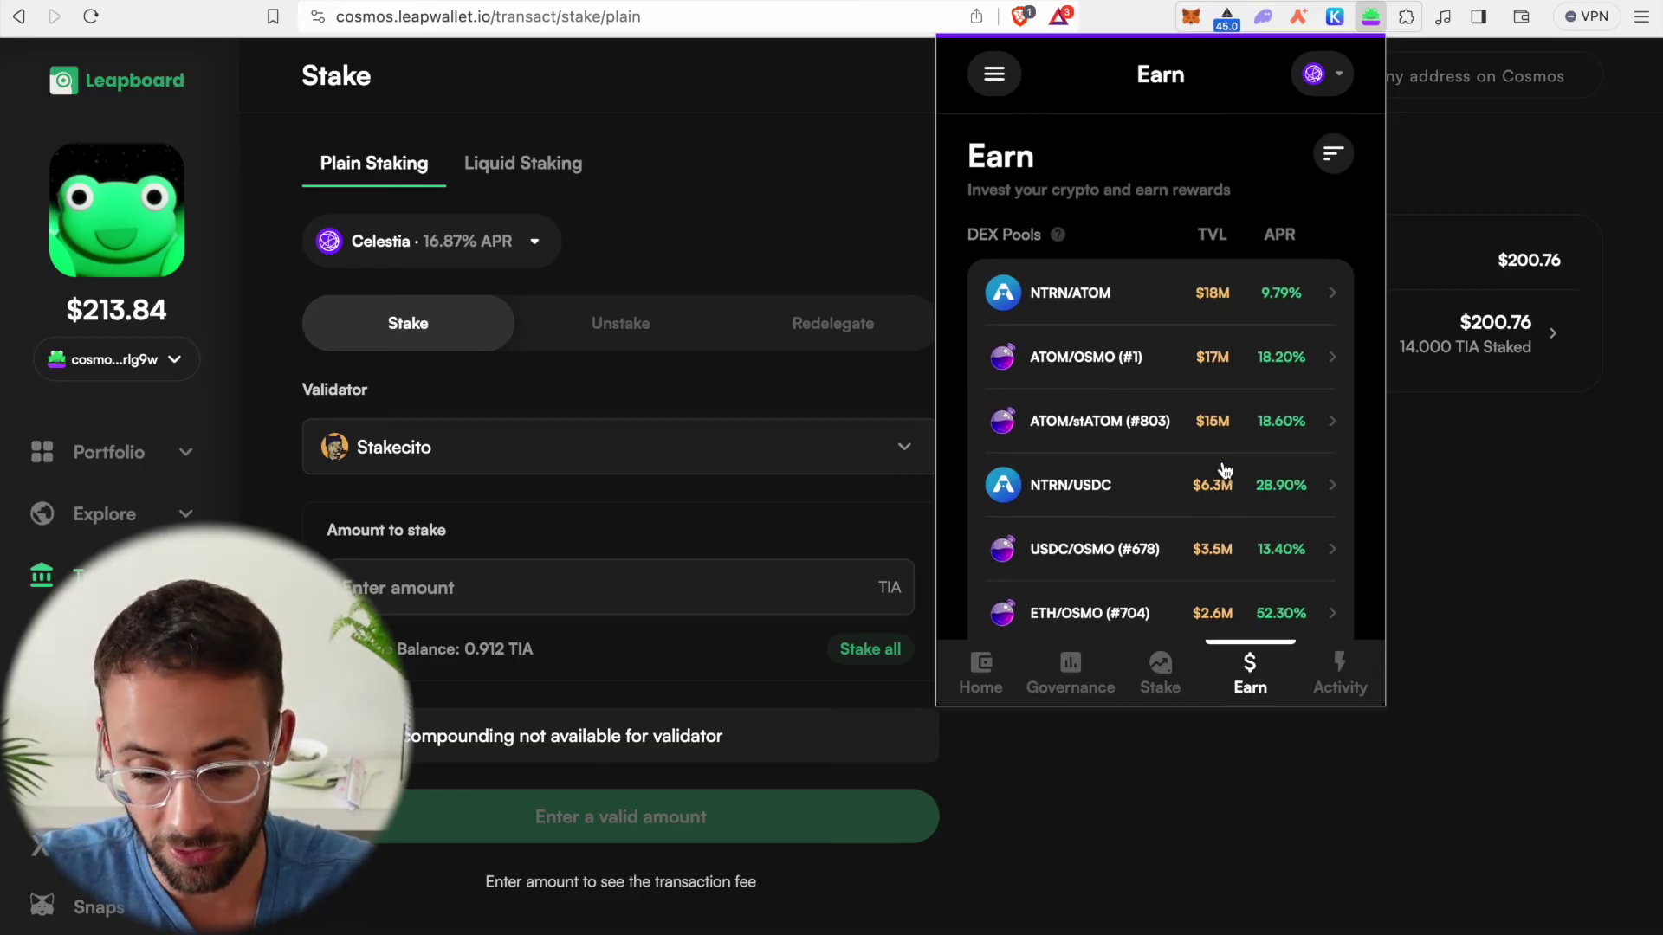
scroll(1224, 470, "down", 2)
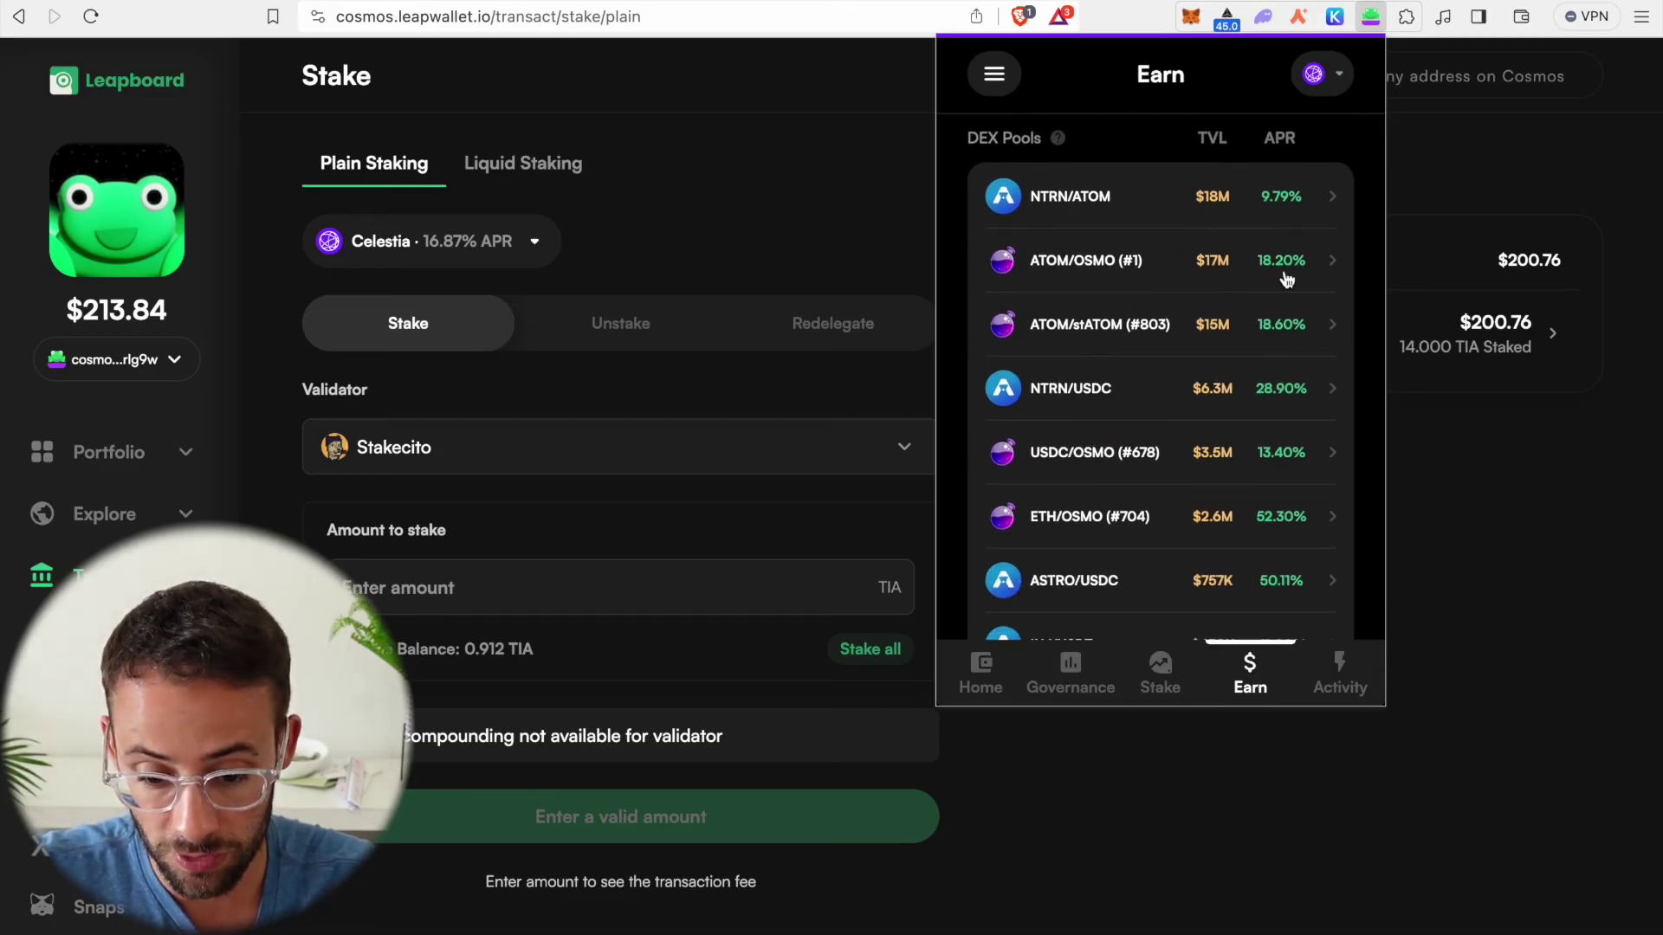
scroll(1273, 464, "down", 2)
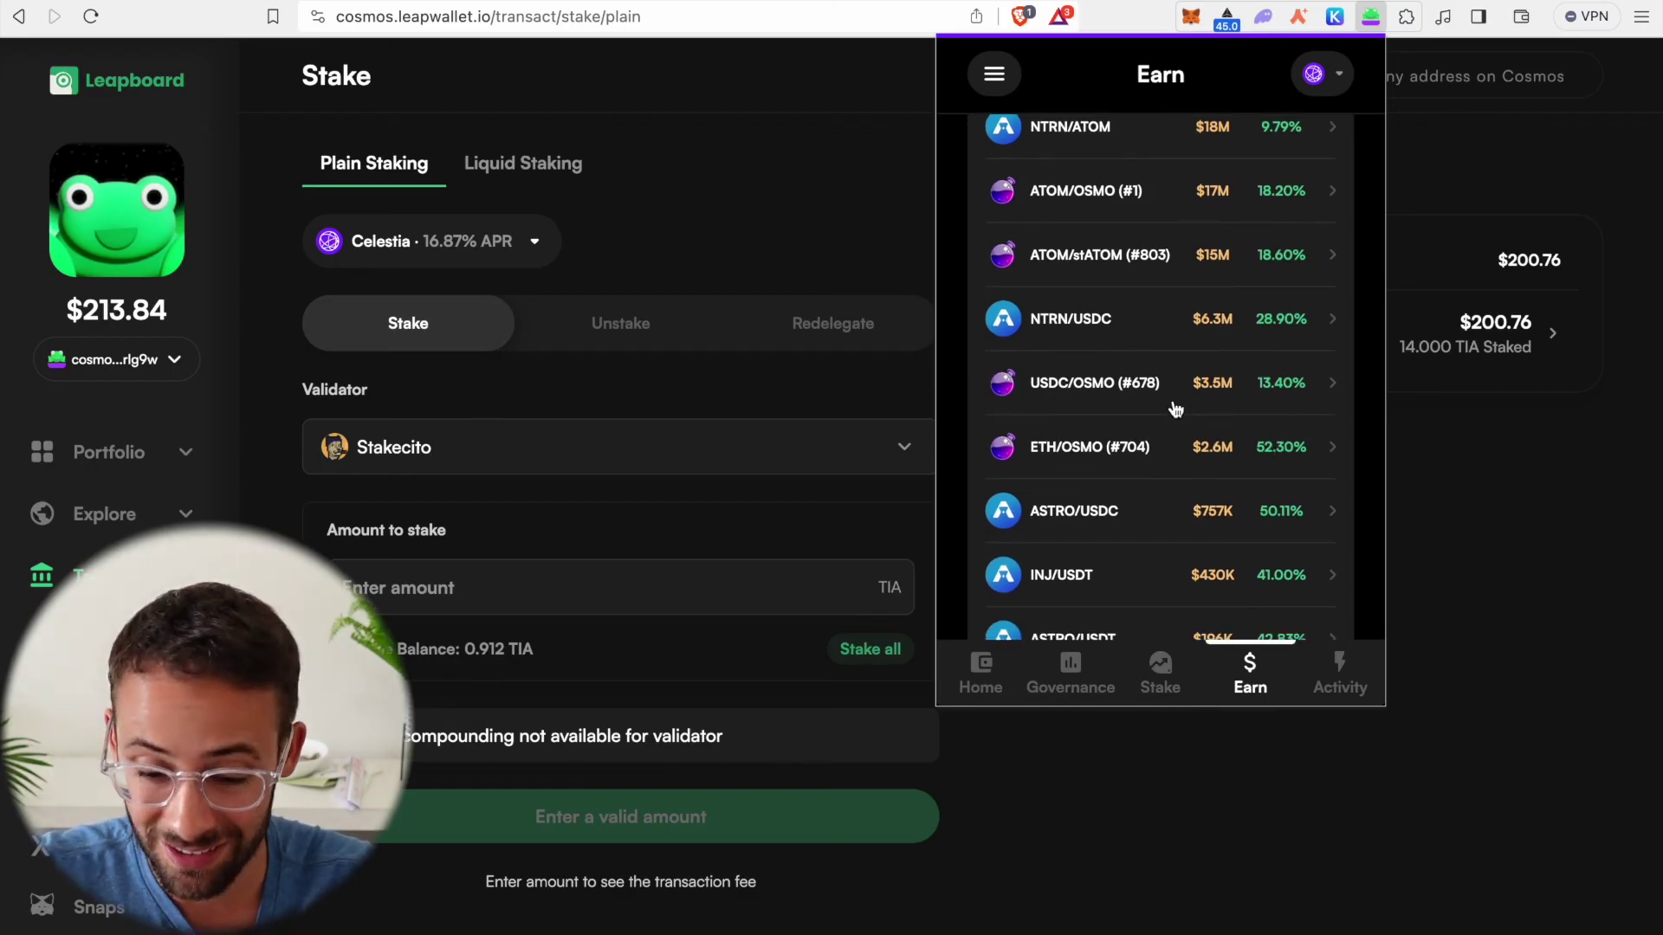
scroll(1175, 409, "up", 2)
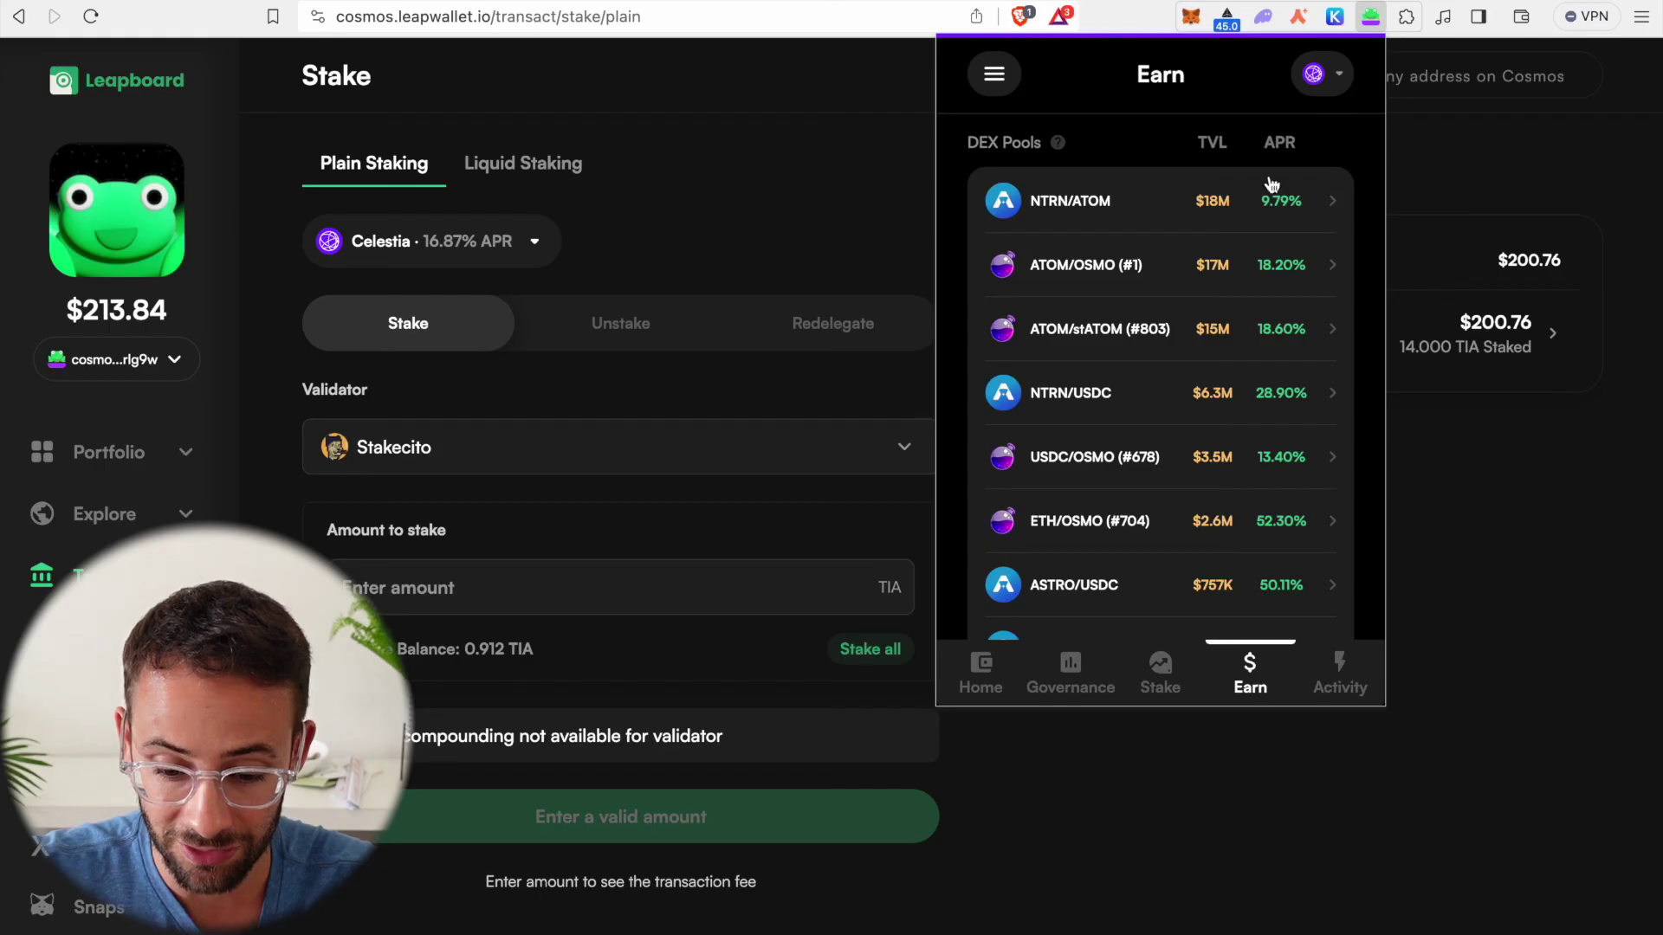
scroll(1294, 278, "up", 2)
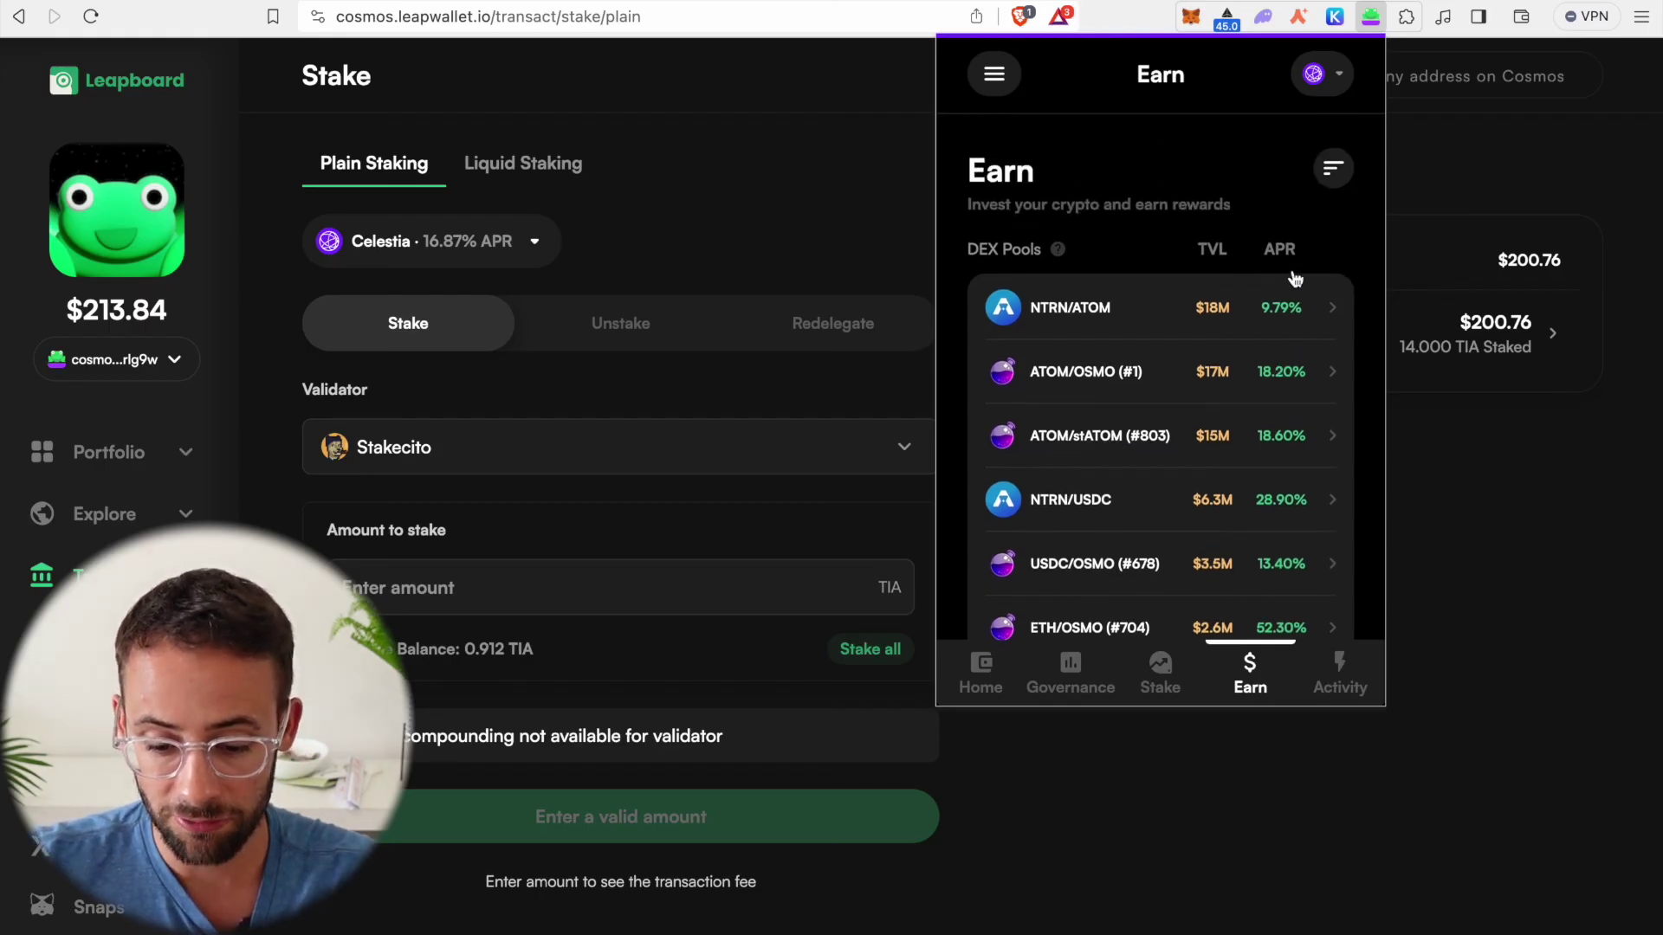
left_click(1354, 685)
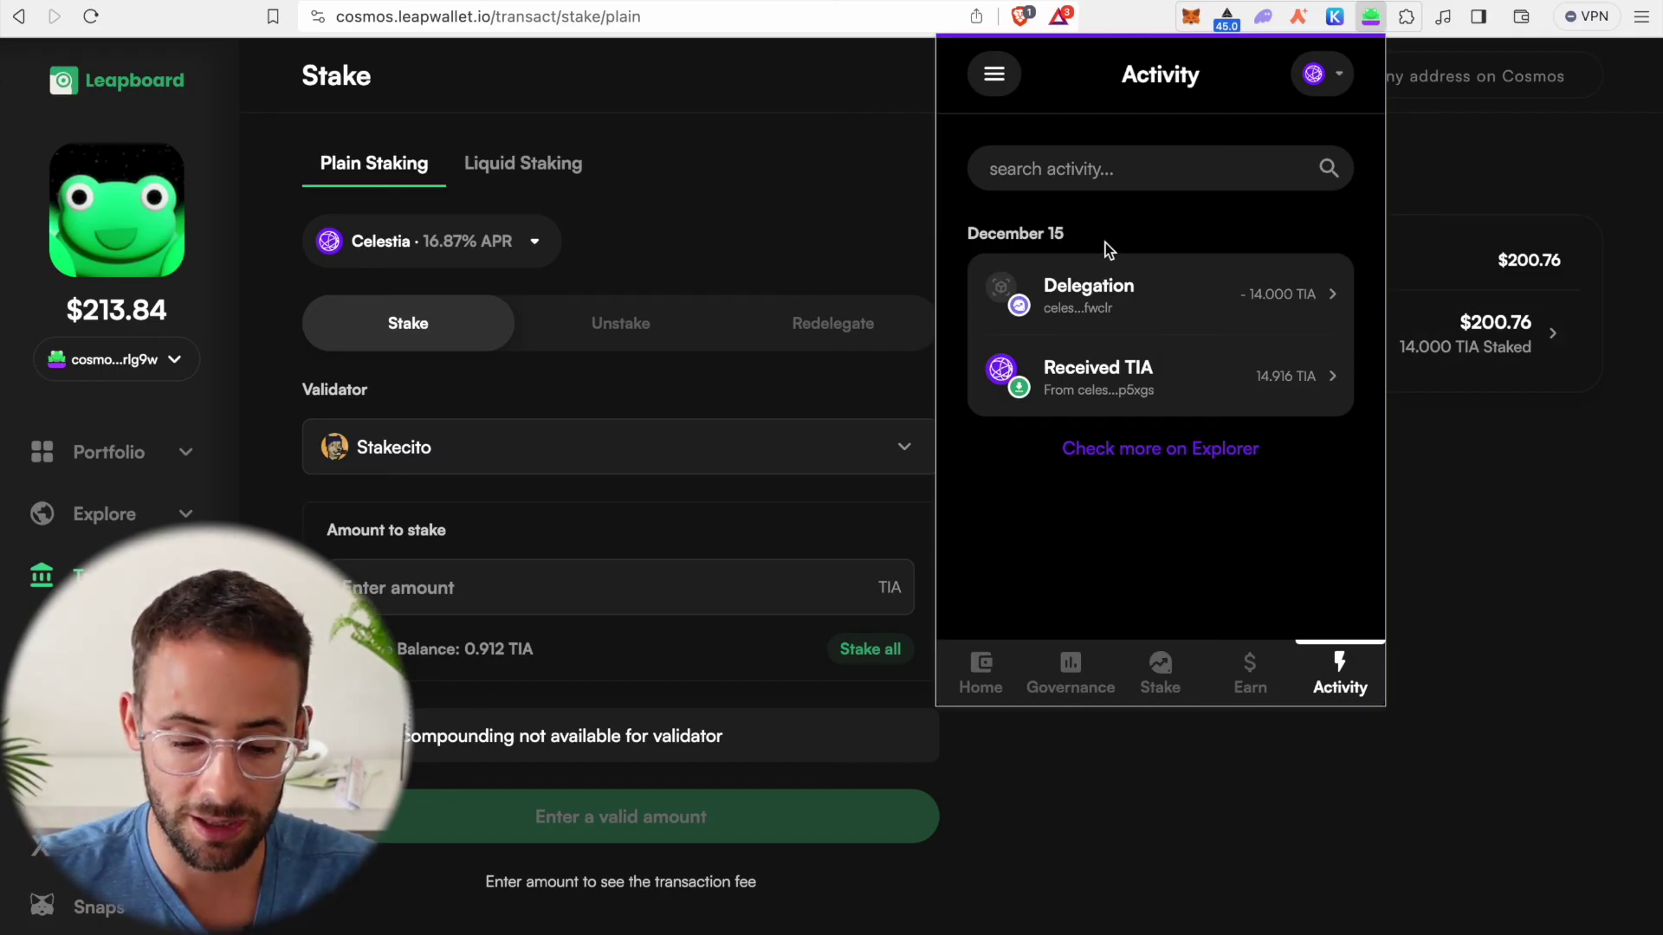
- Return to the Home portfolio ($13.05 in Celestia) and open the Switch Chains list
left_click(968, 682)
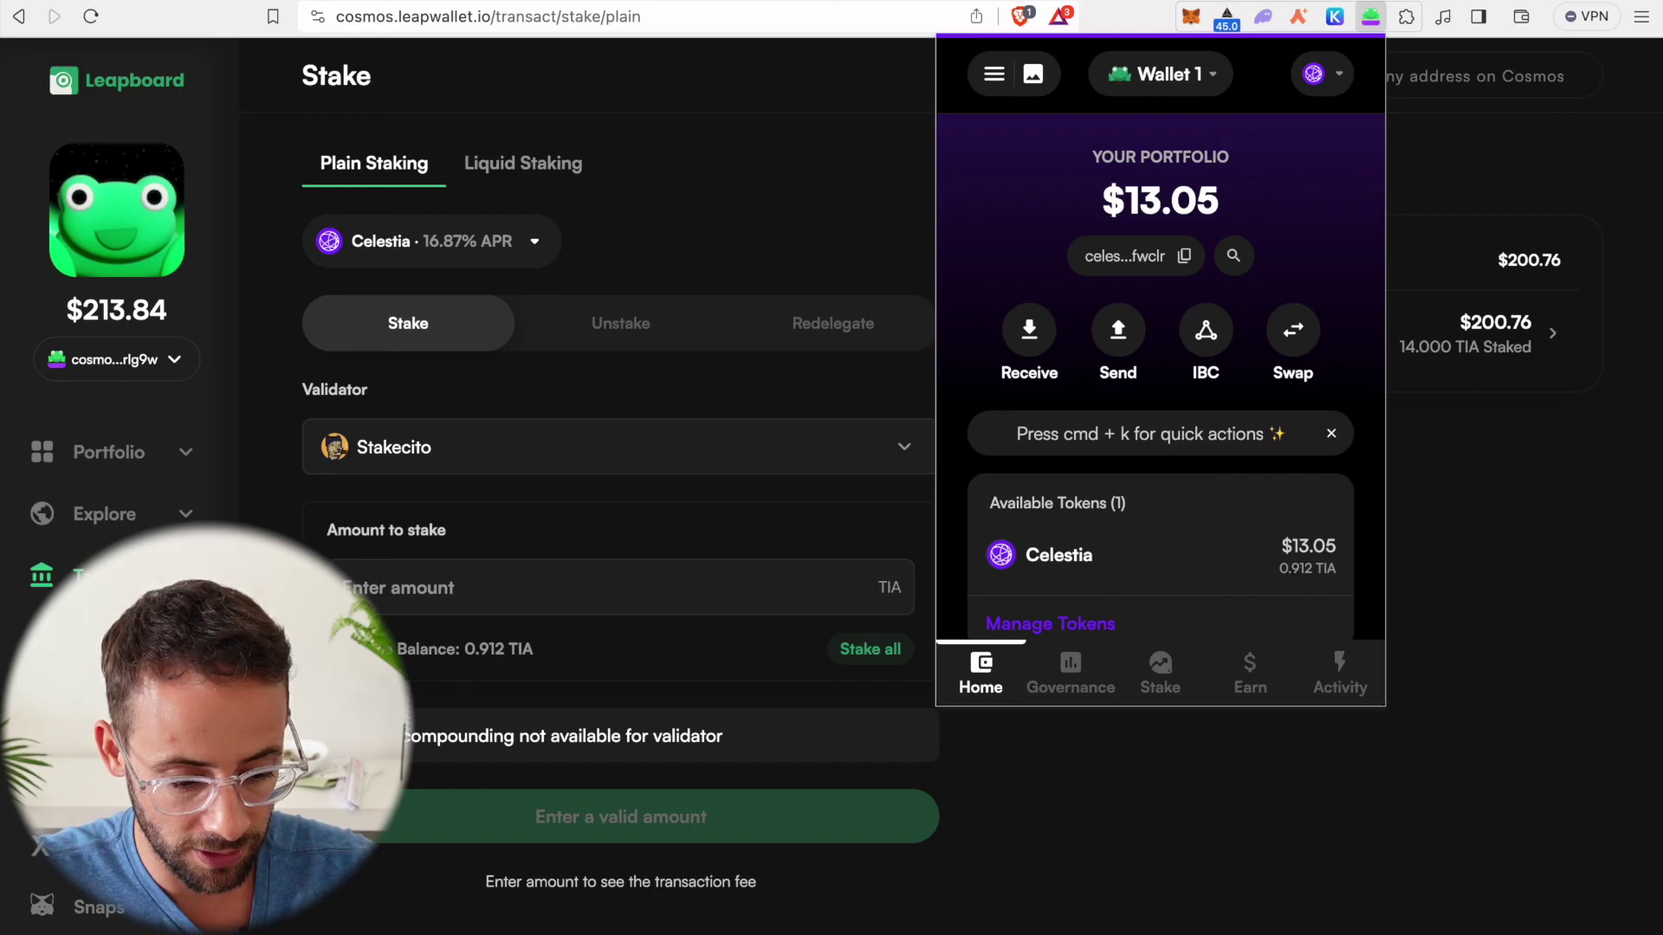
scroll(112, 485, "down", 1)
scroll(113, 485, "up", 1)
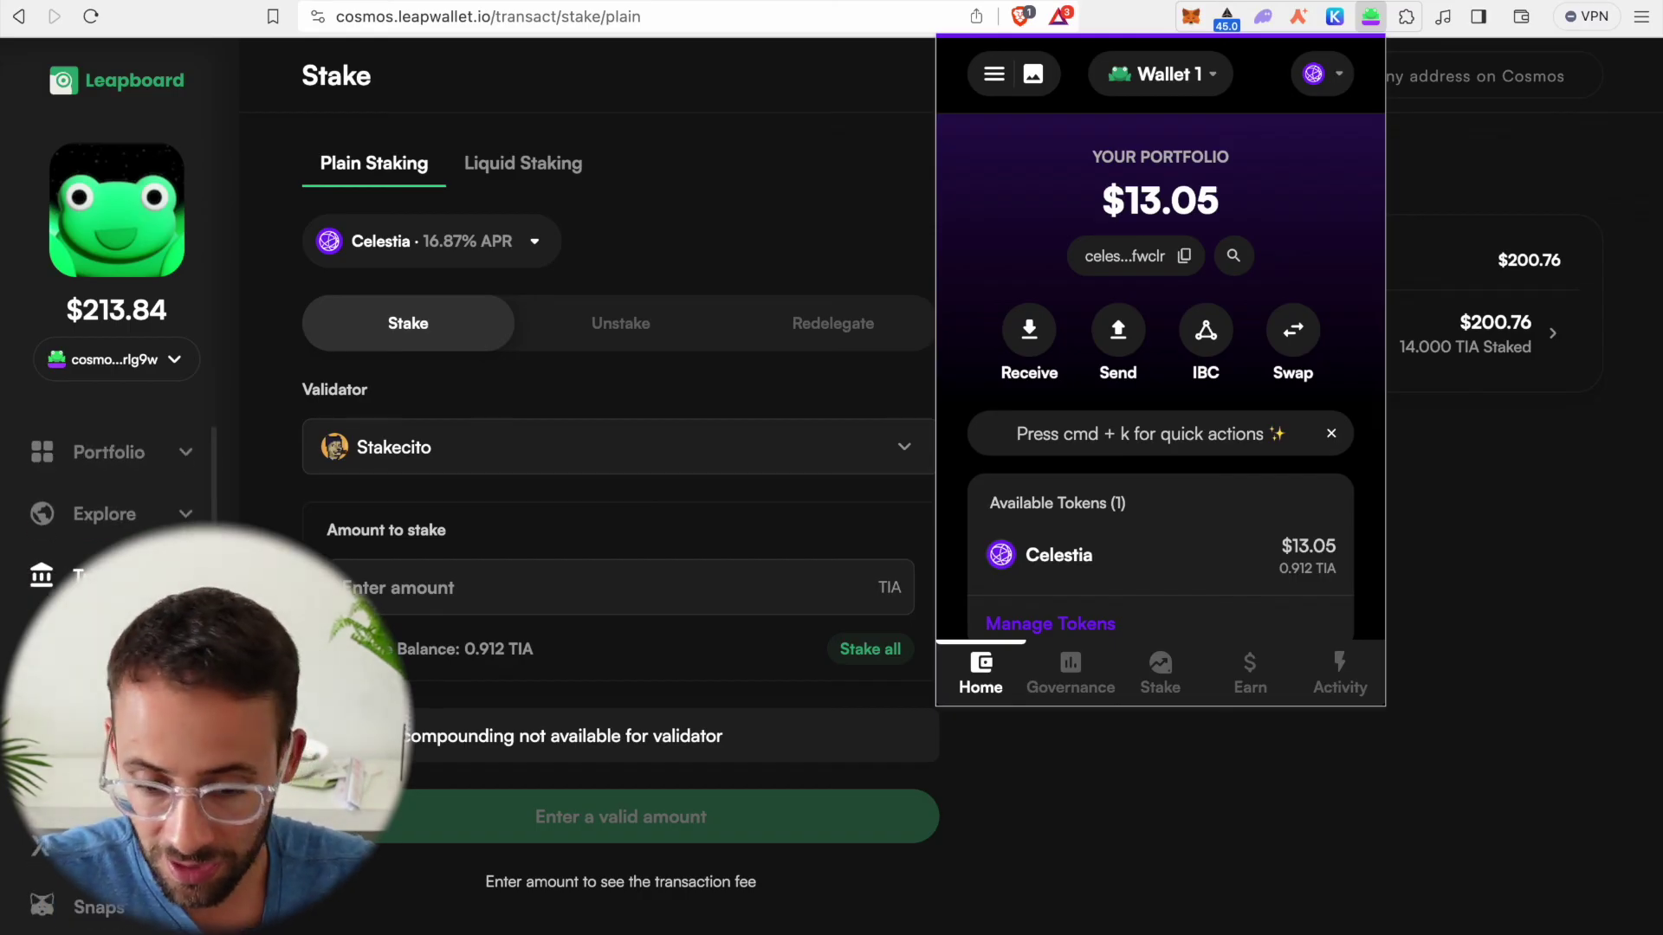
left_click(1314, 73)
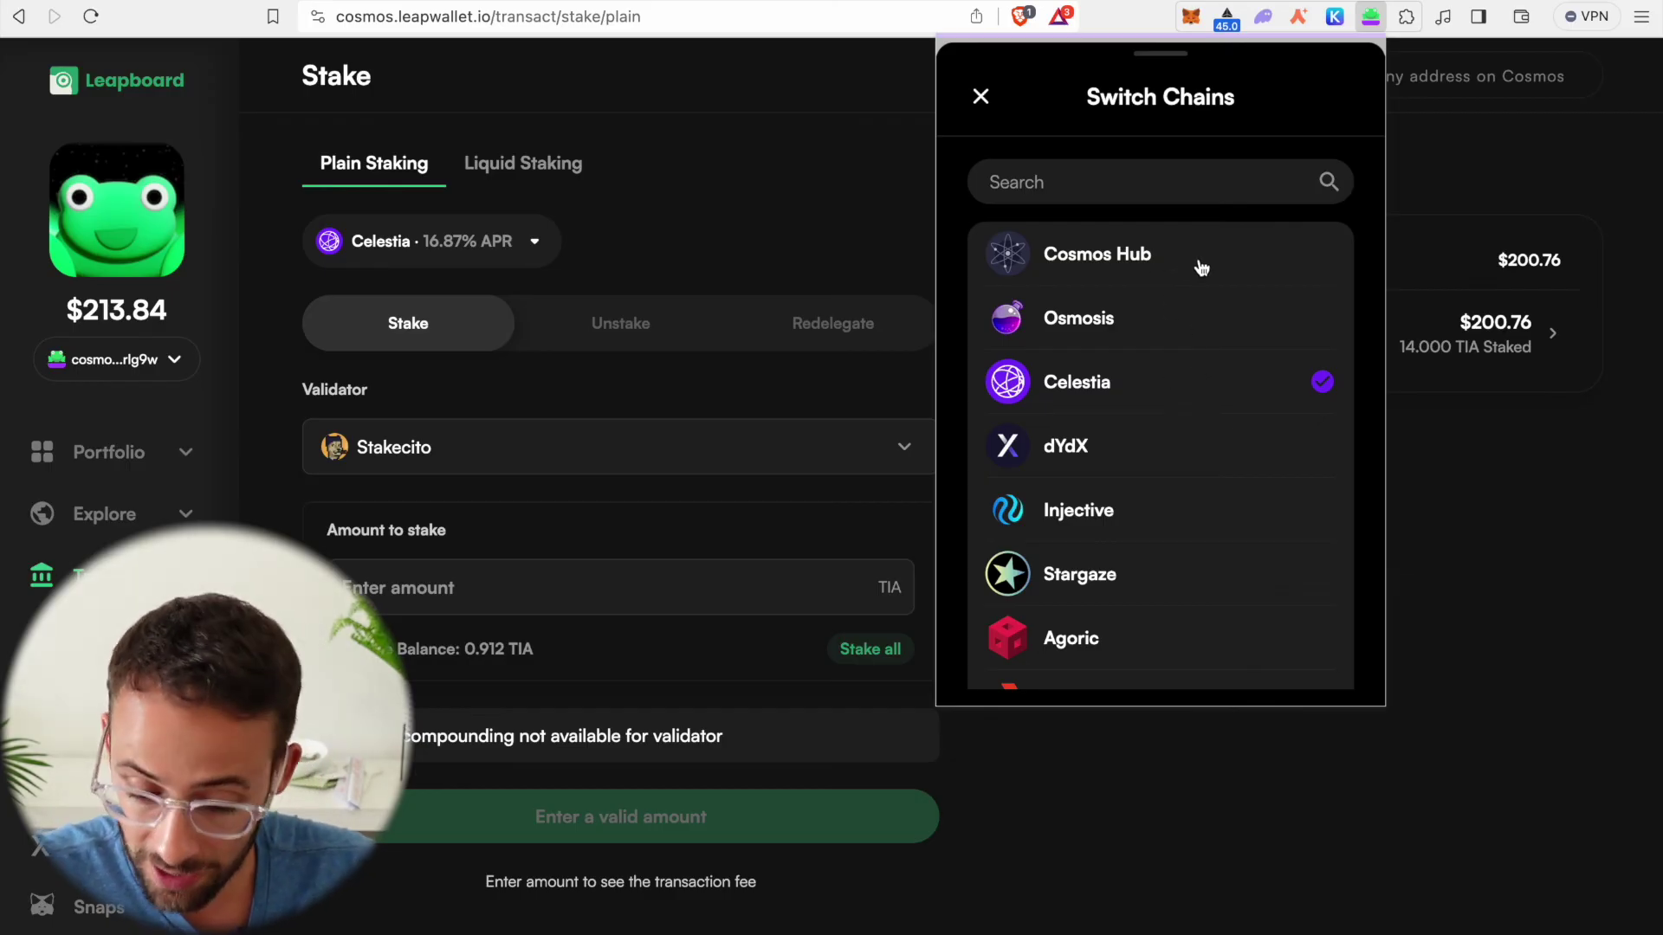
scroll(1228, 303, "down", 8)
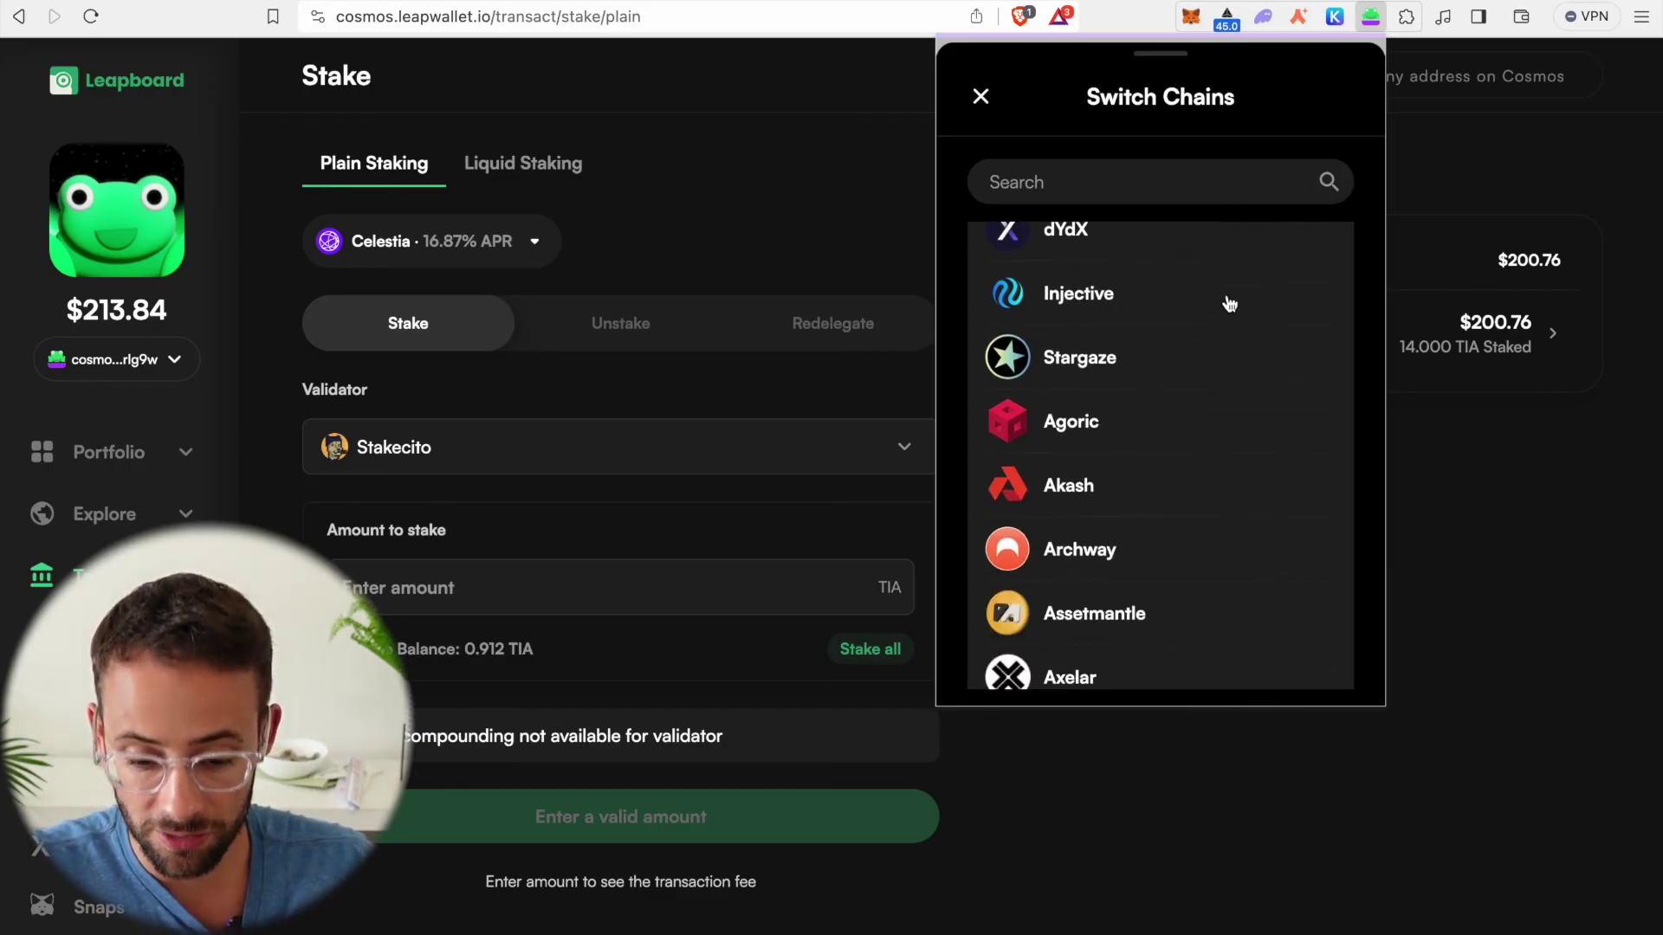
scroll(1228, 303, "up", 10)
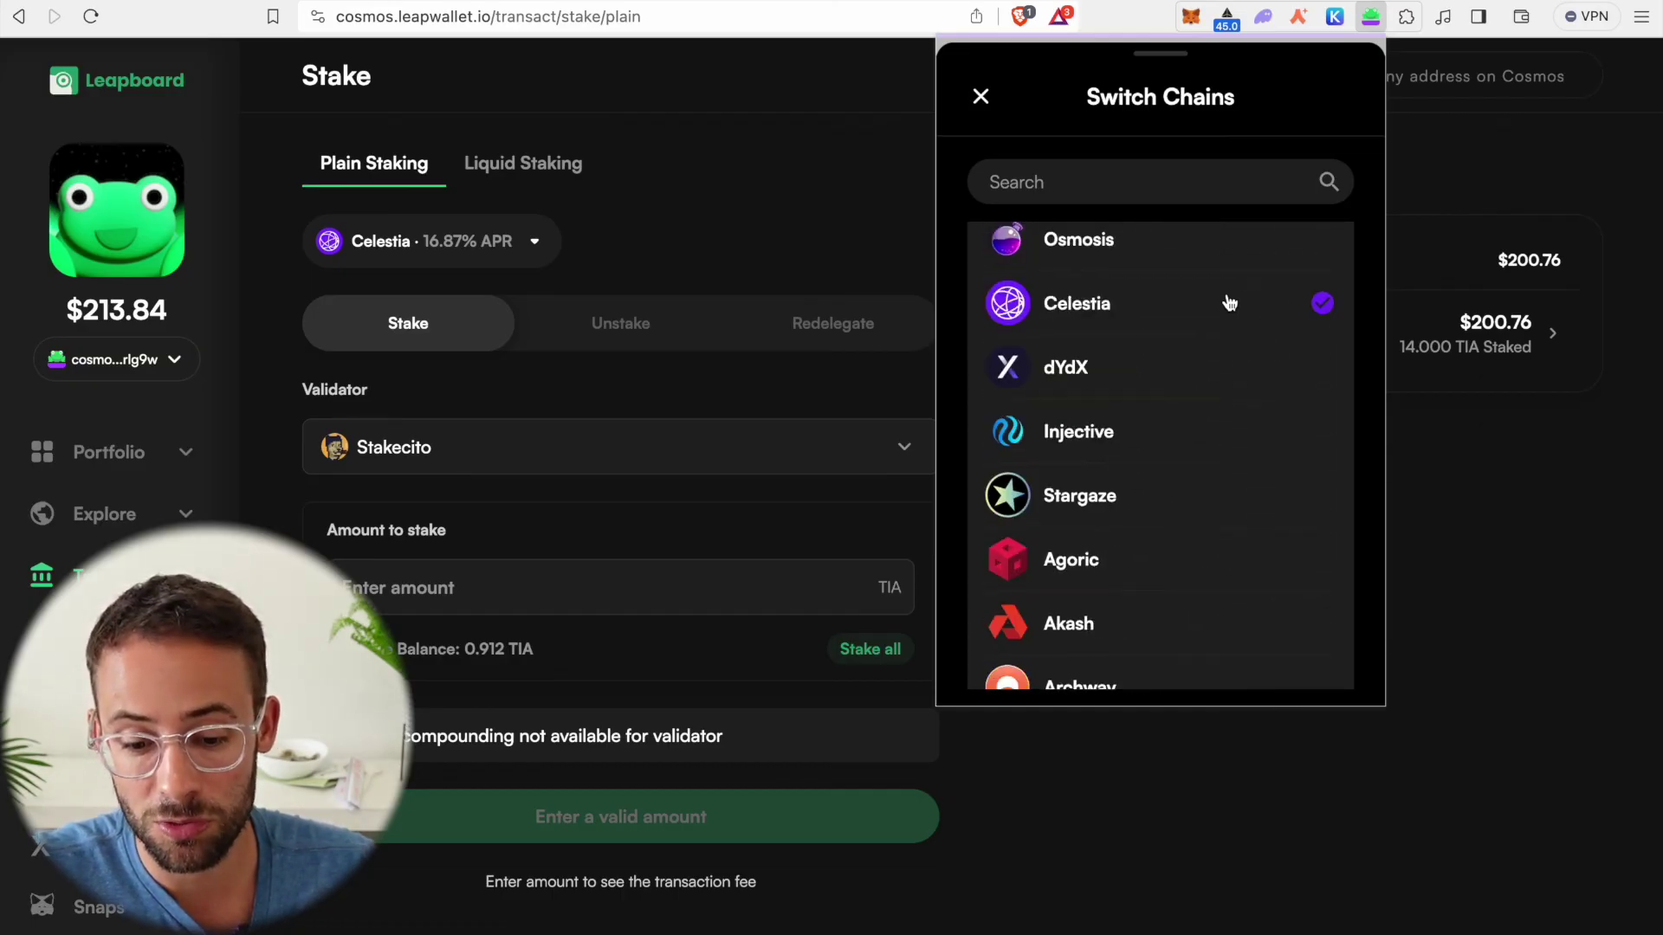
left_click(1225, 278)
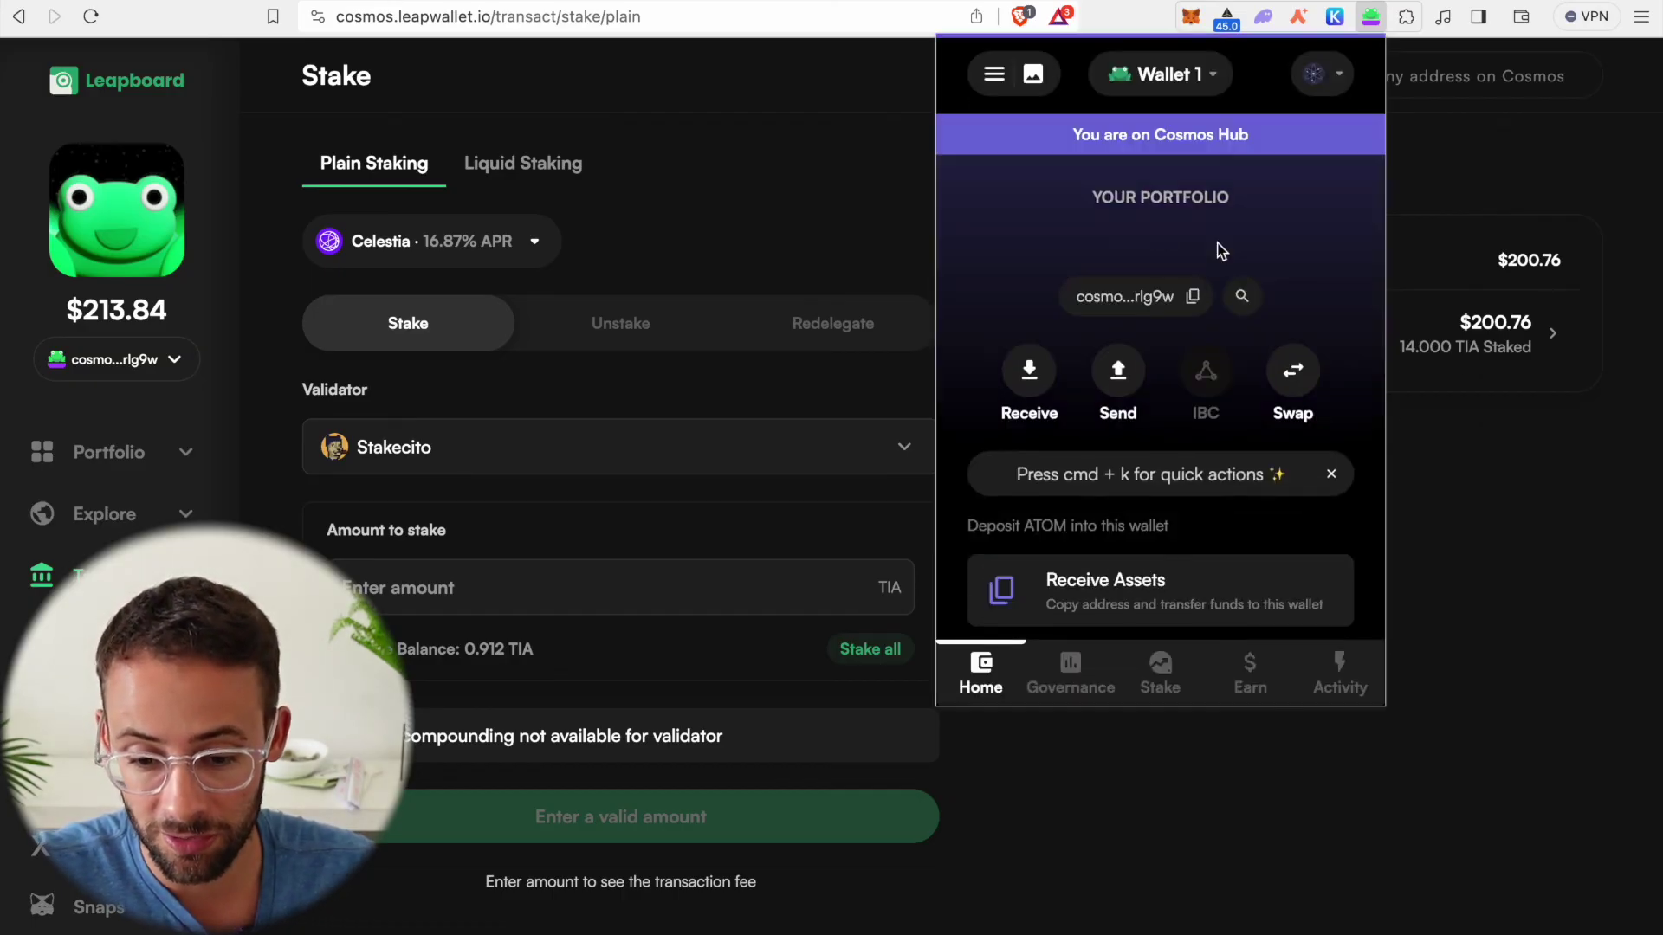
left_click(1331, 84)
scroll(1098, 408, "down", 6)
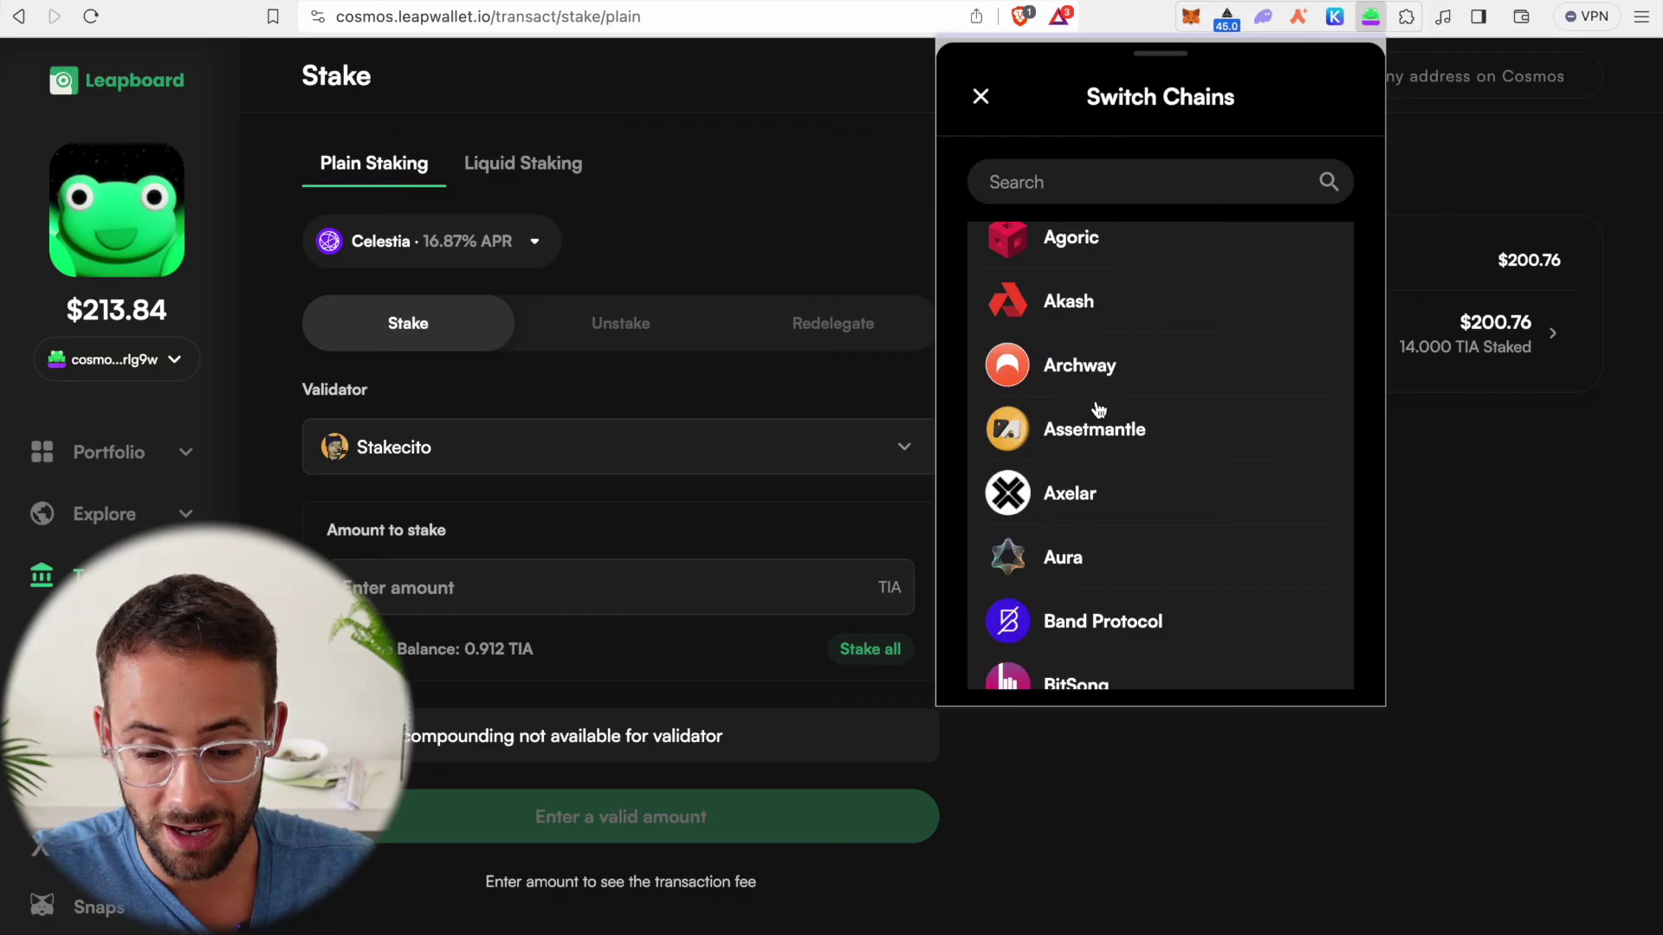
scroll(1098, 409, "down", 12)
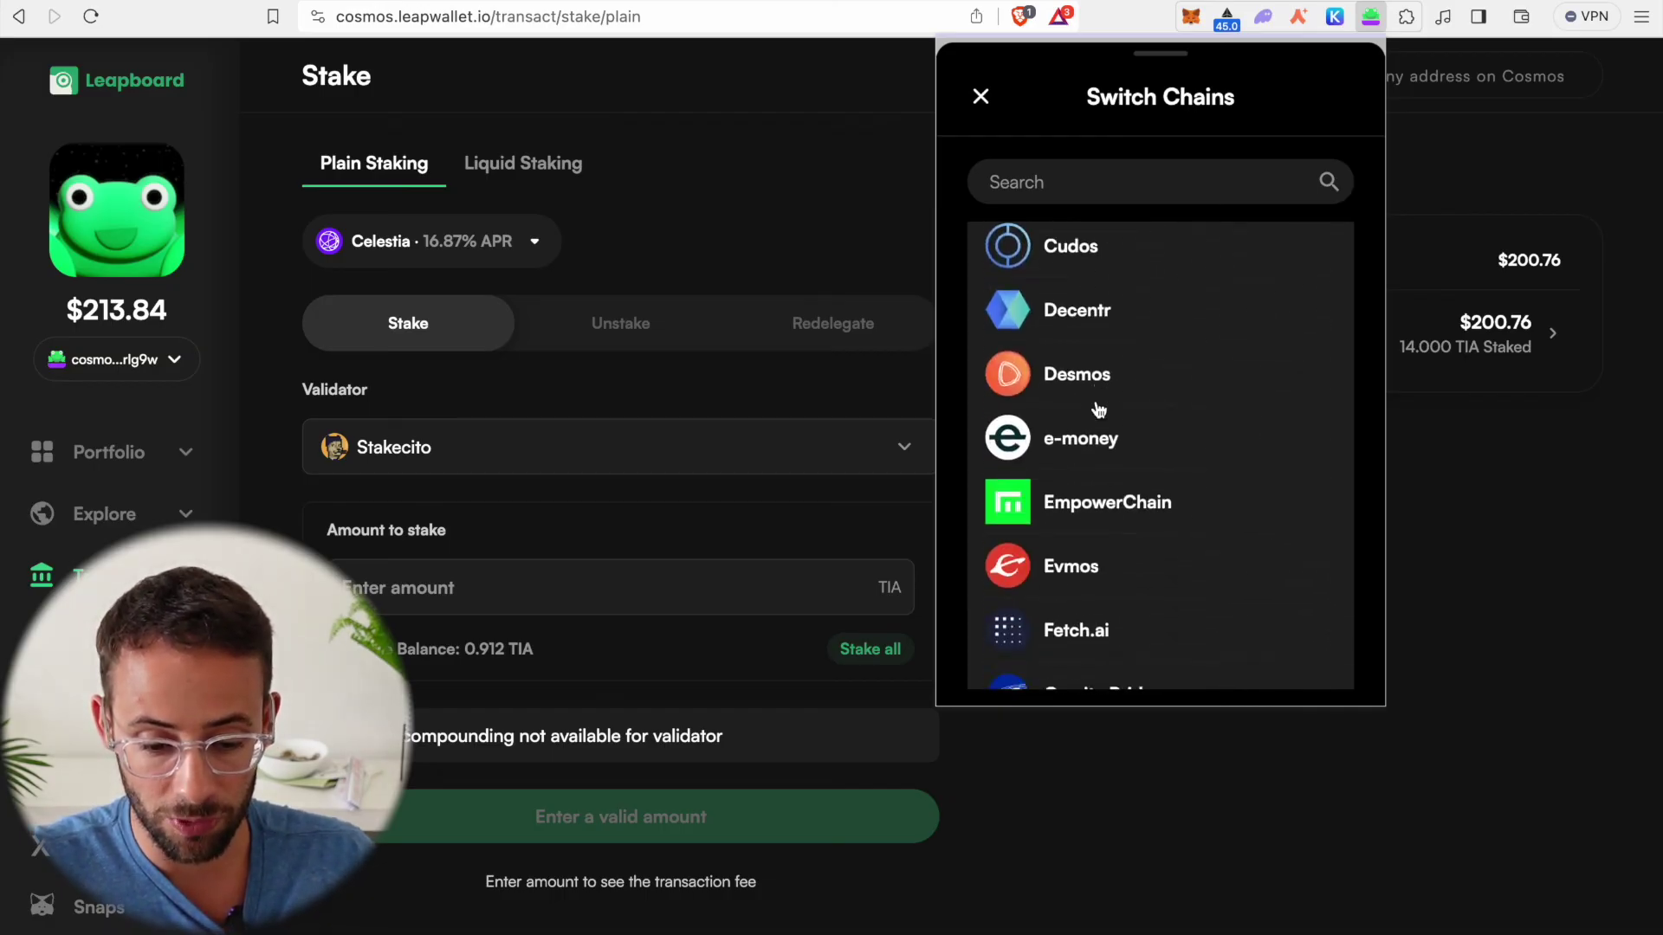
scroll(1098, 409, "down", 8)
scroll(1099, 409, "up", 20)
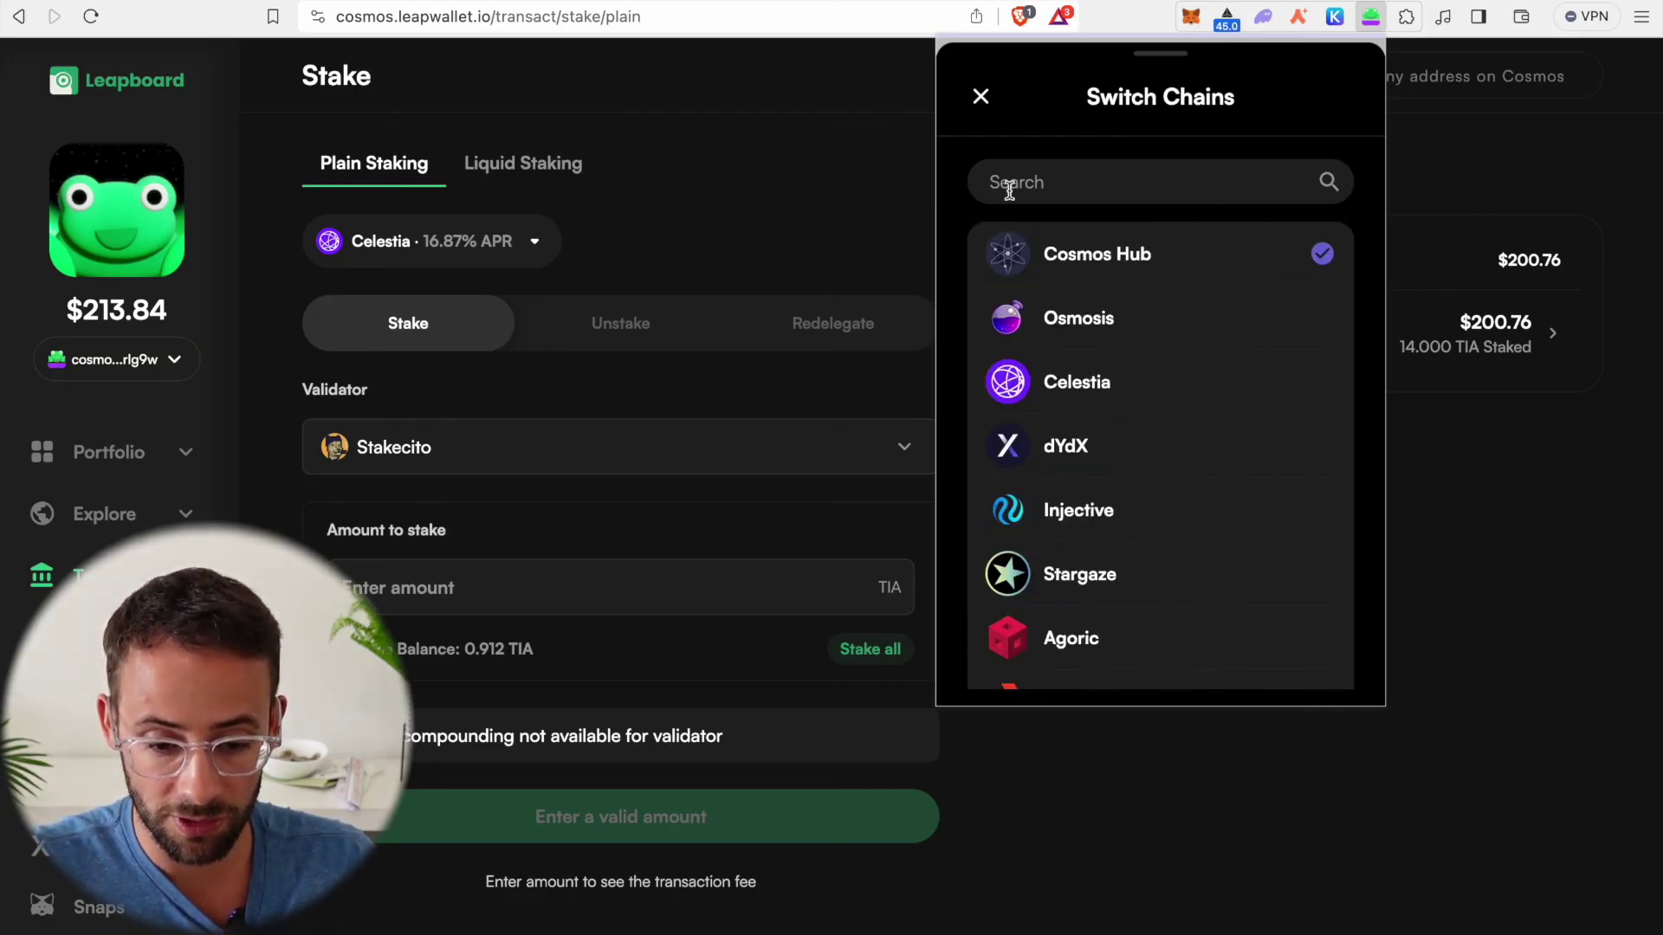
left_click(982, 98)
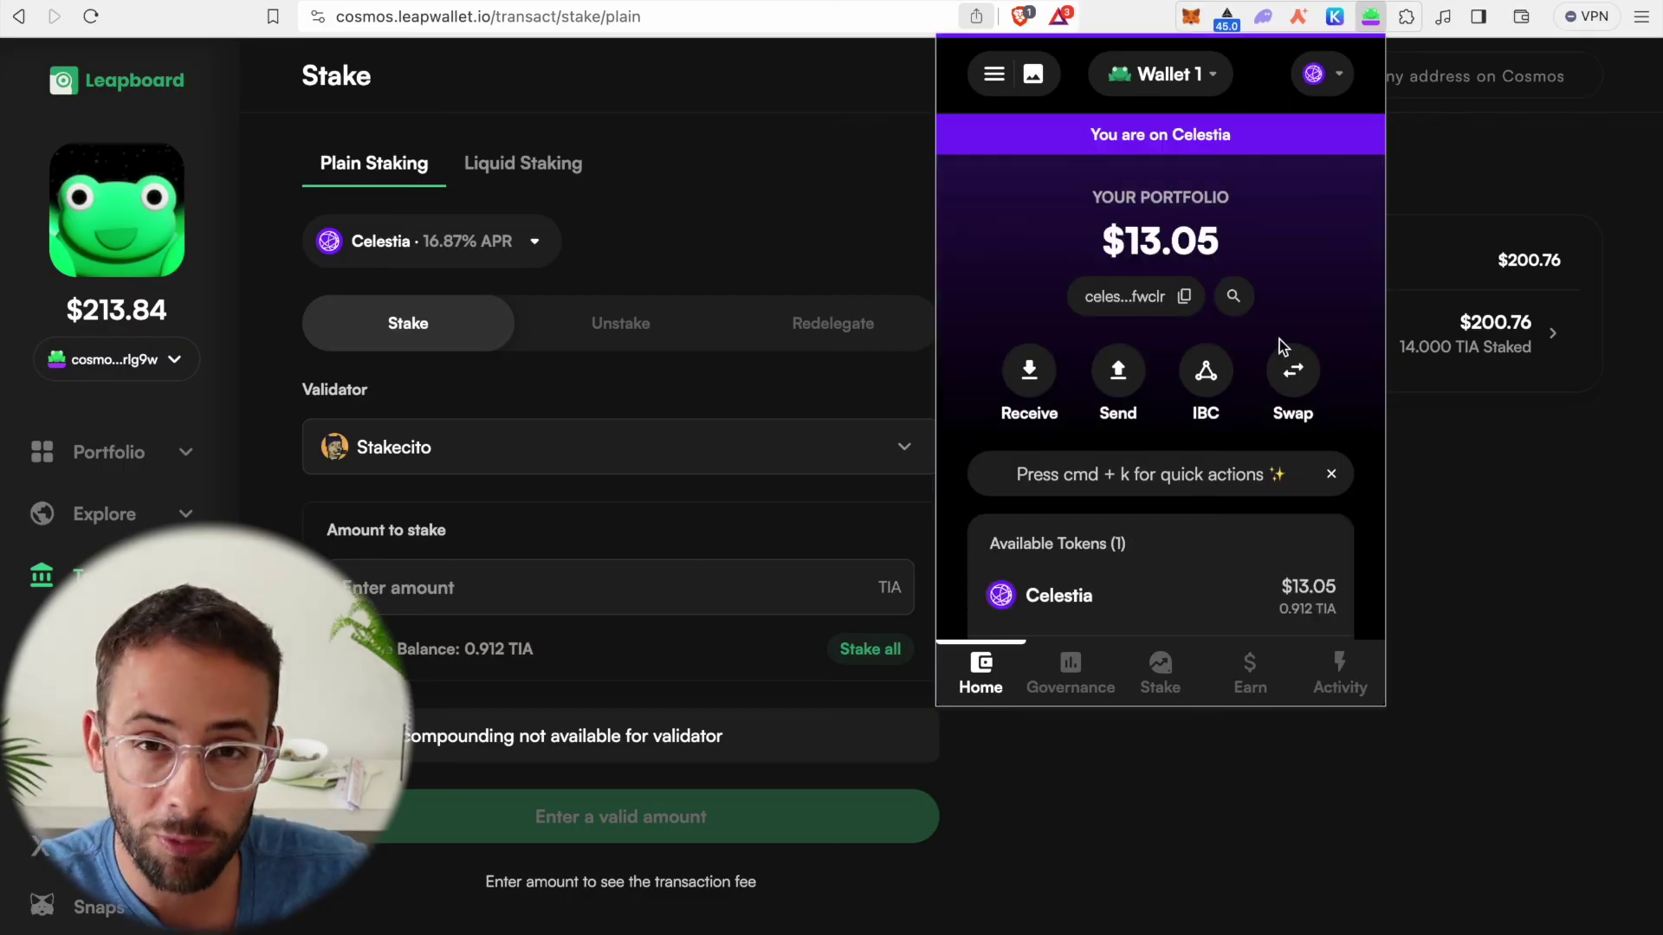